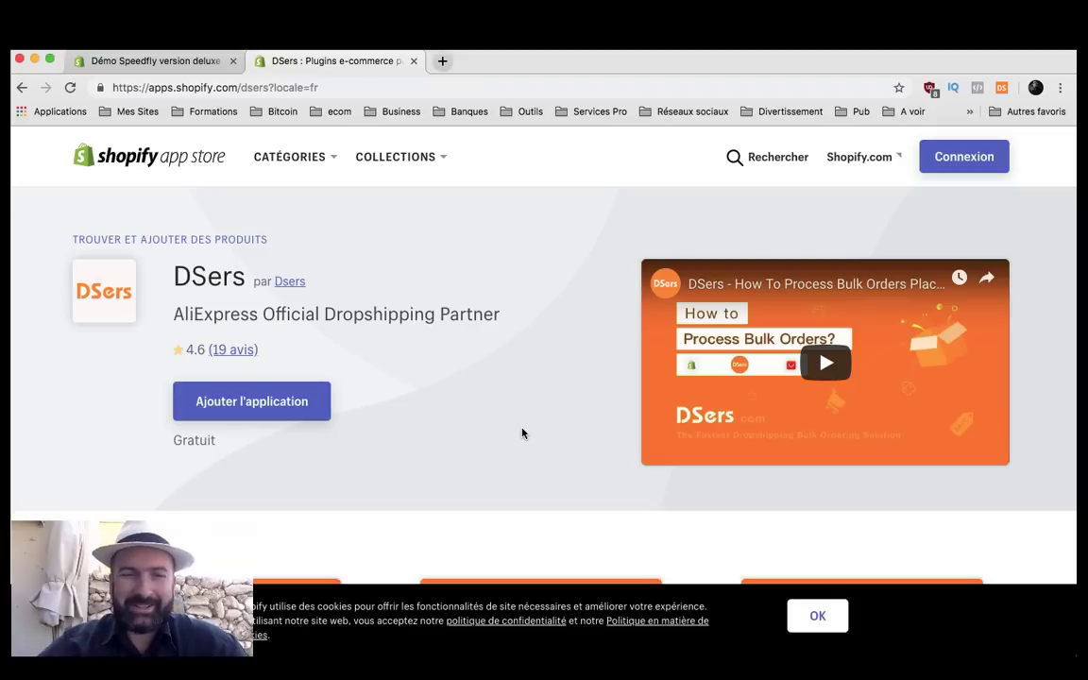
Add the DSers app to the store speedfly-theme-deluxe.myshopify.com, copying the address from the store's admin page, and approve the installation.
click(265, 398)
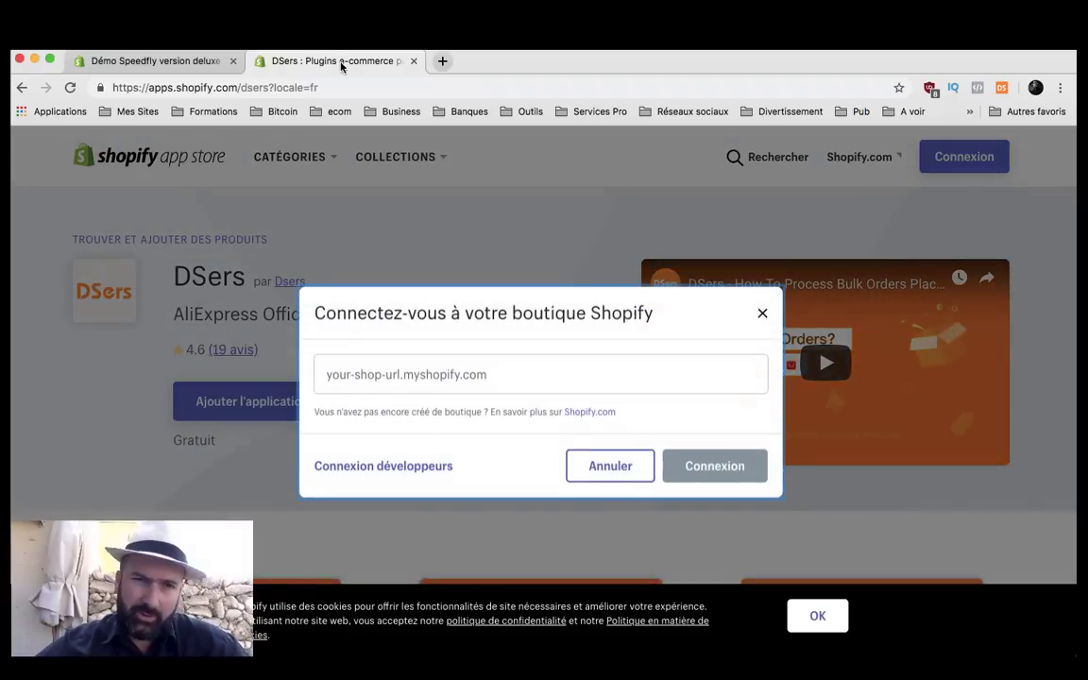
click(134, 62)
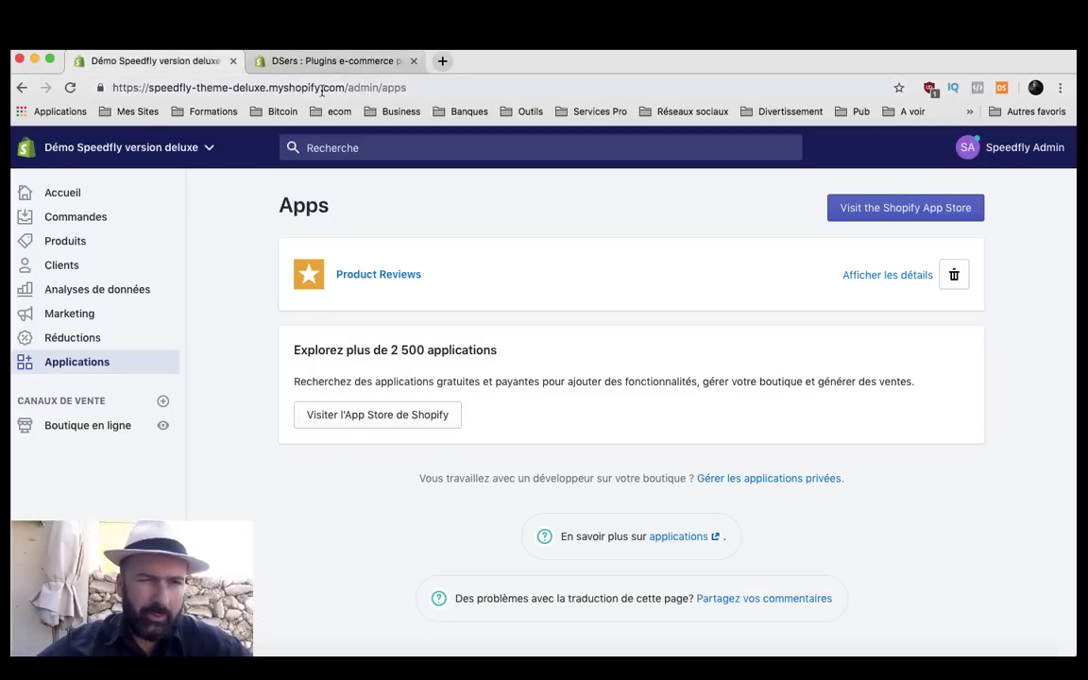
drag(347, 88, 148, 88)
key(super+c)
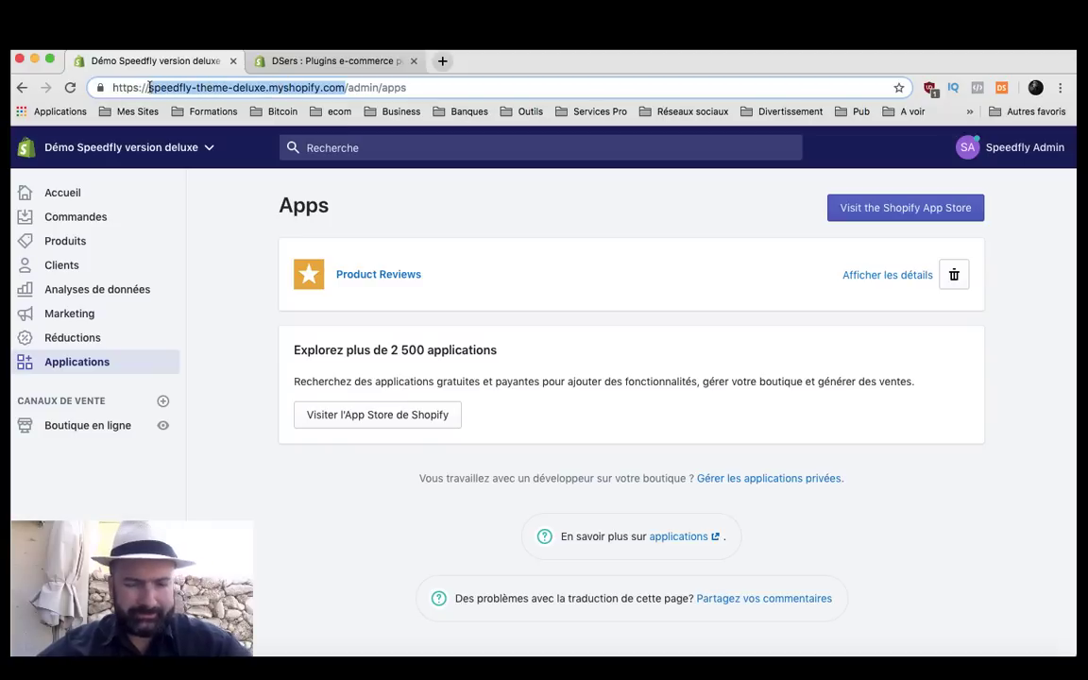
click(338, 61)
click(352, 374)
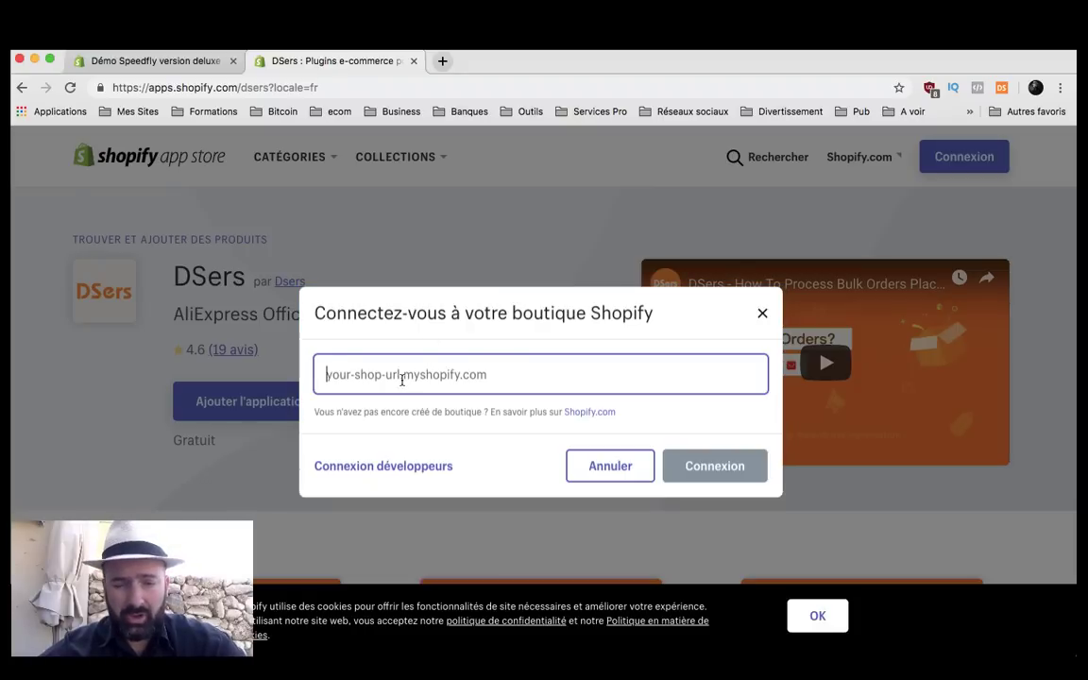
key(super+v)
click(756, 480)
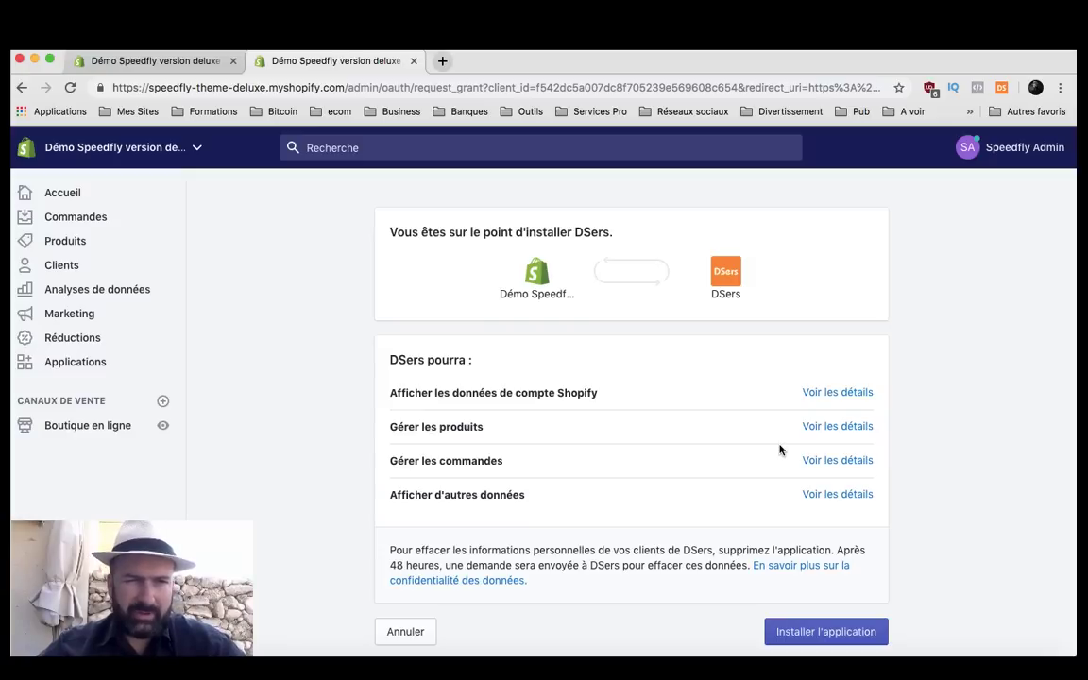
scroll(780, 450, down, 1)
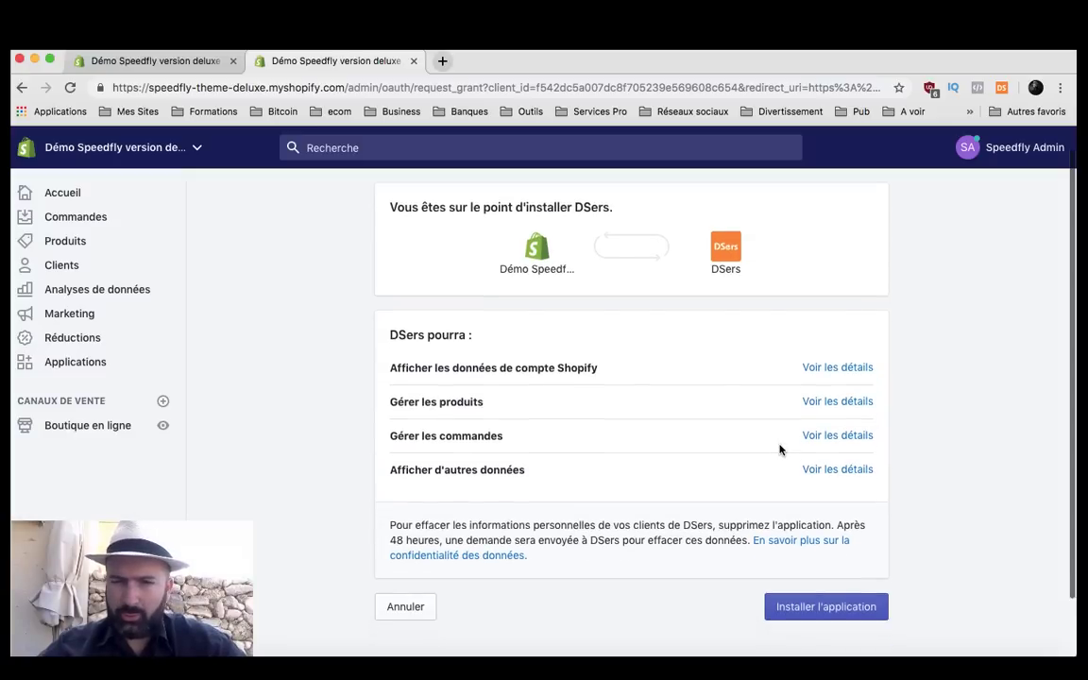
click(826, 609)
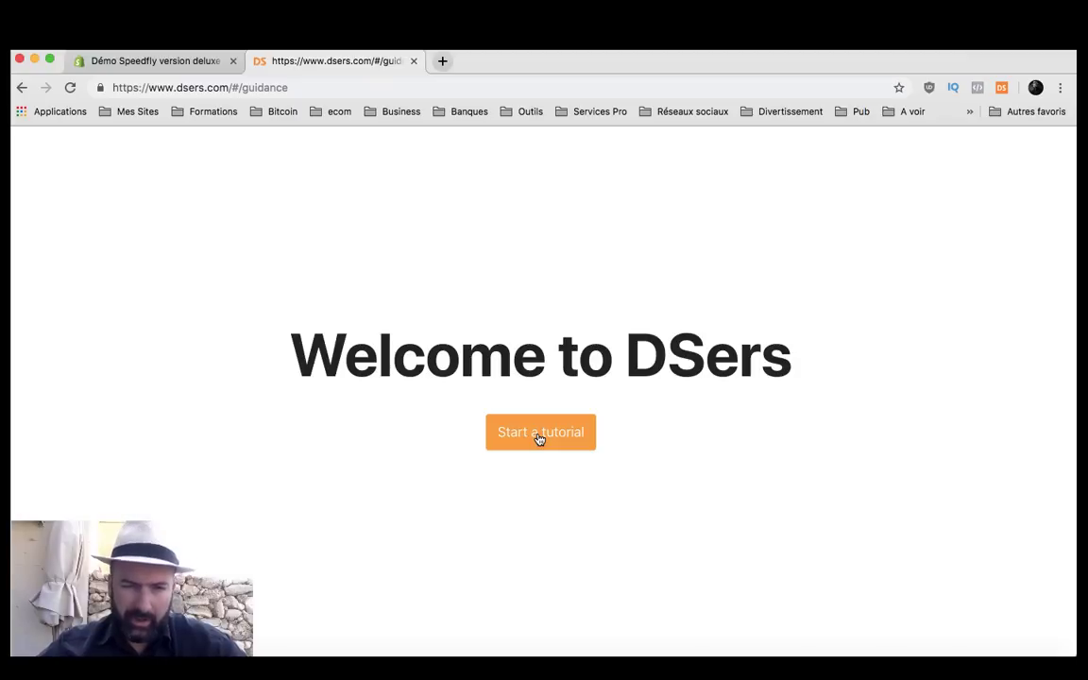
Start the DSers tutorial and acknowledge the pages on linking the Shopify store and the AliExpress account.
click(535, 444)
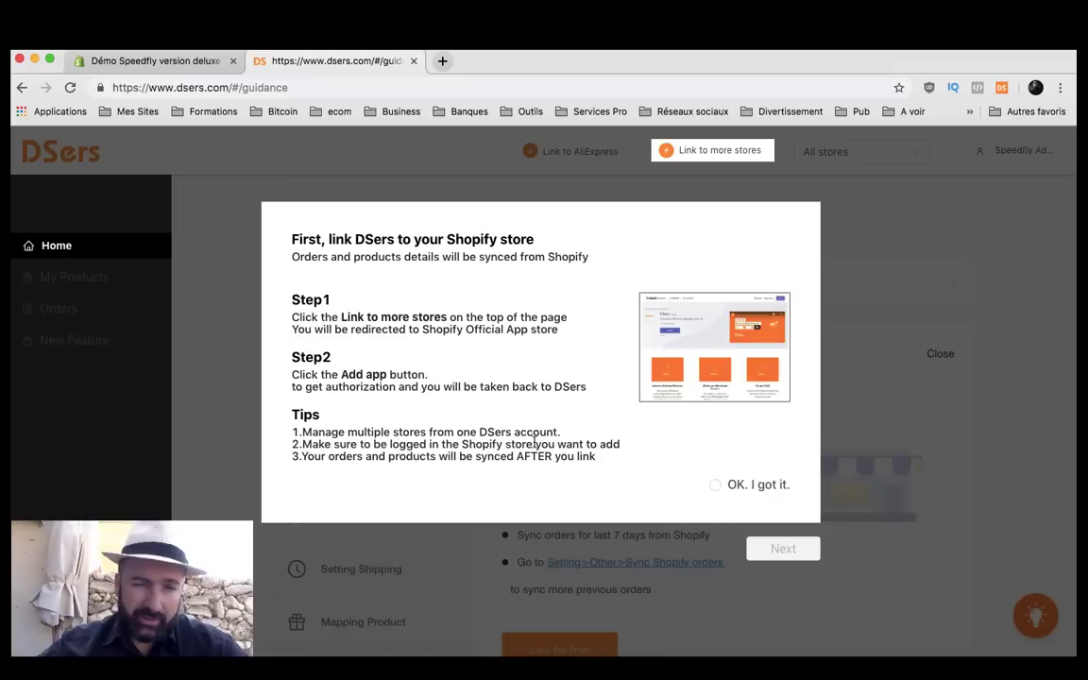
click(716, 485)
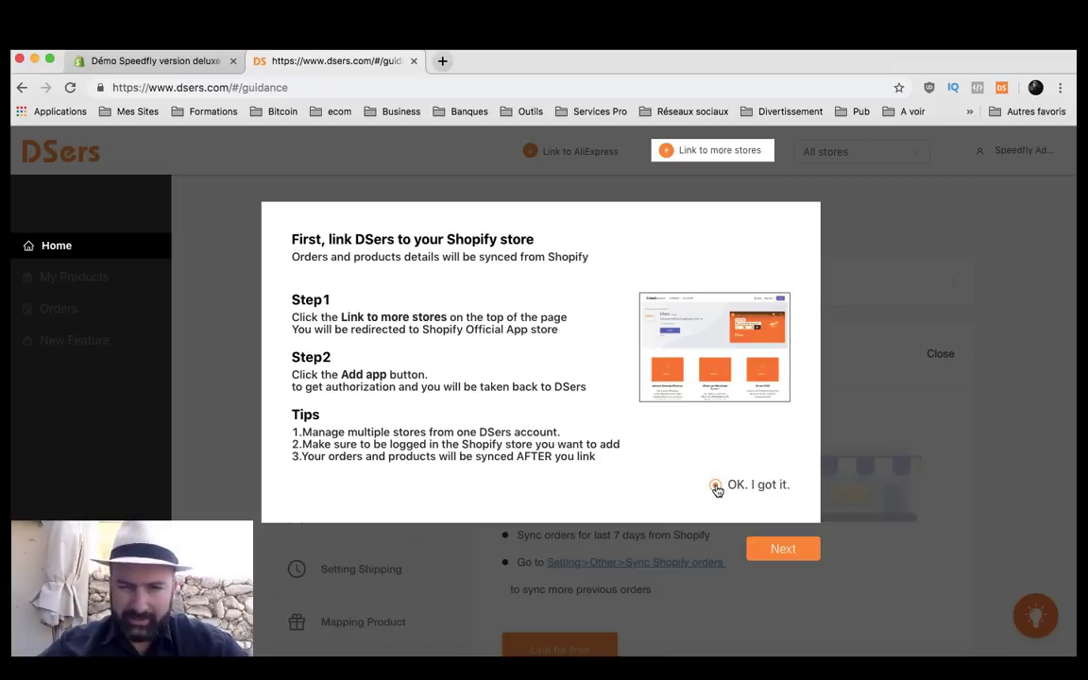
click(784, 550)
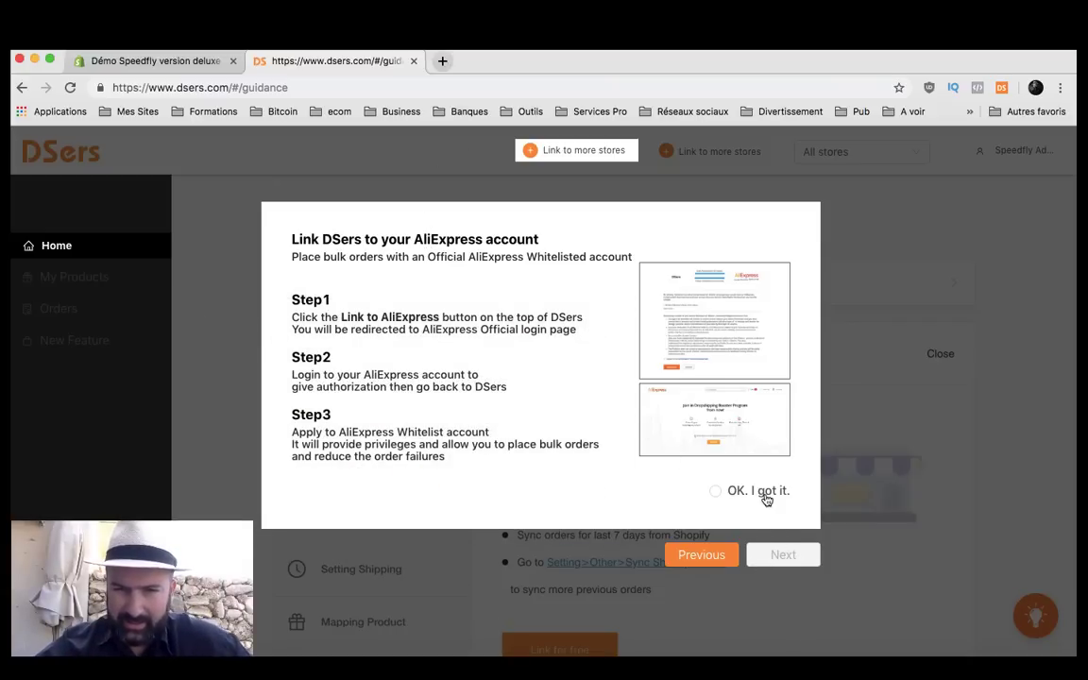
click(718, 493)
click(782, 554)
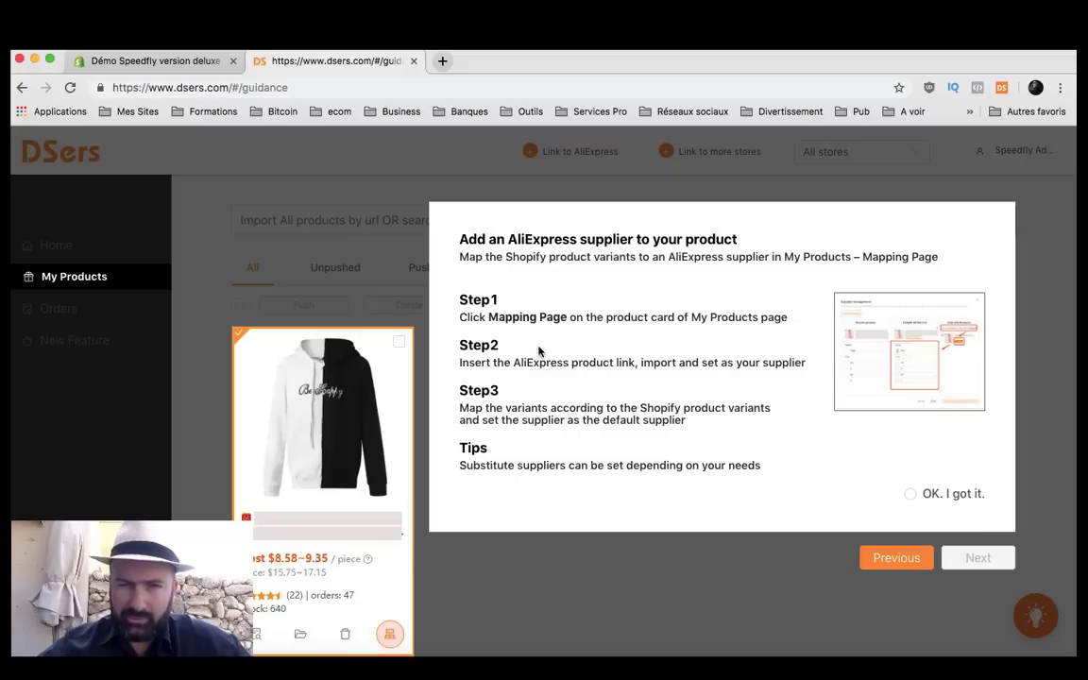
Acknowledge the tutorial pages on adding an AliExpress supplier, setting up shipping and placing bulk orders.
click(909, 494)
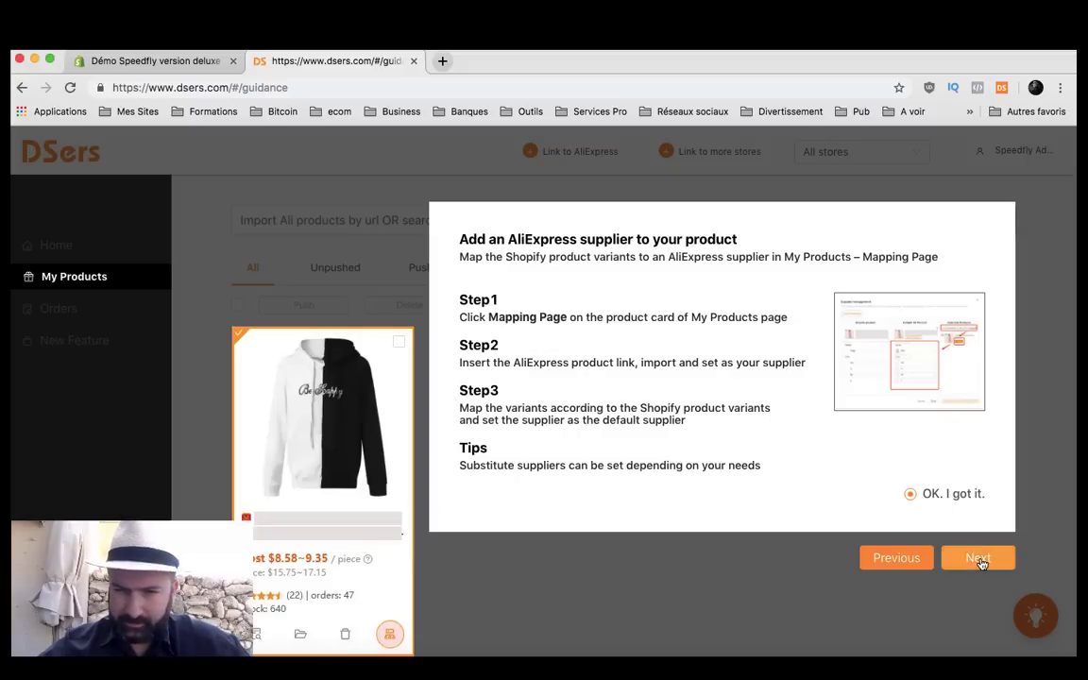
click(978, 557)
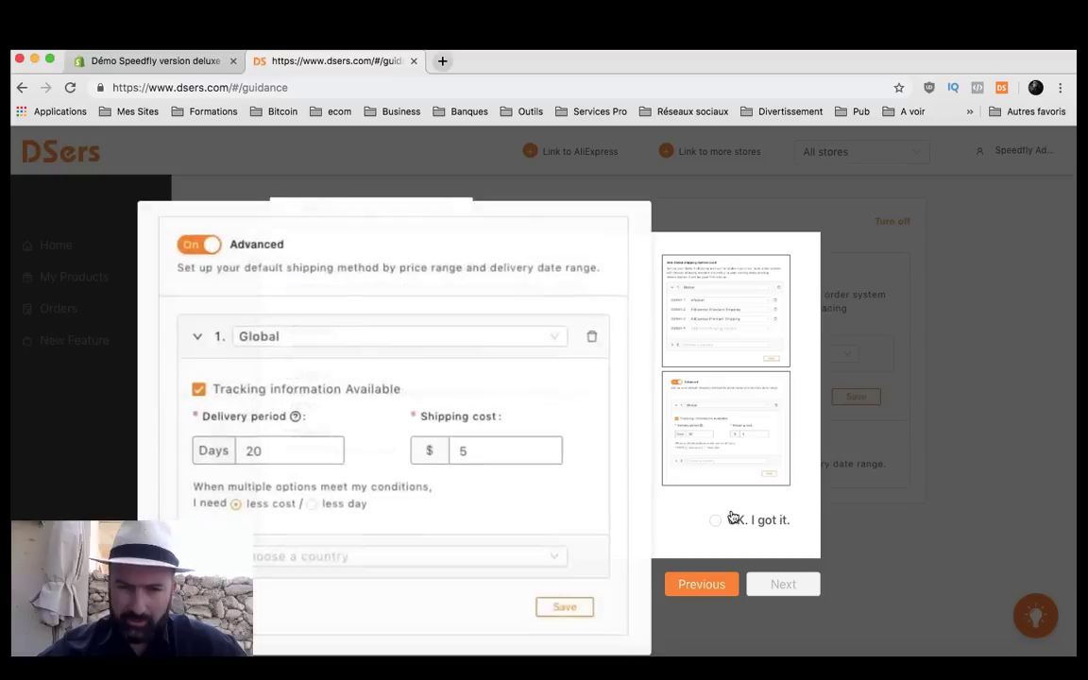
click(716, 520)
click(784, 586)
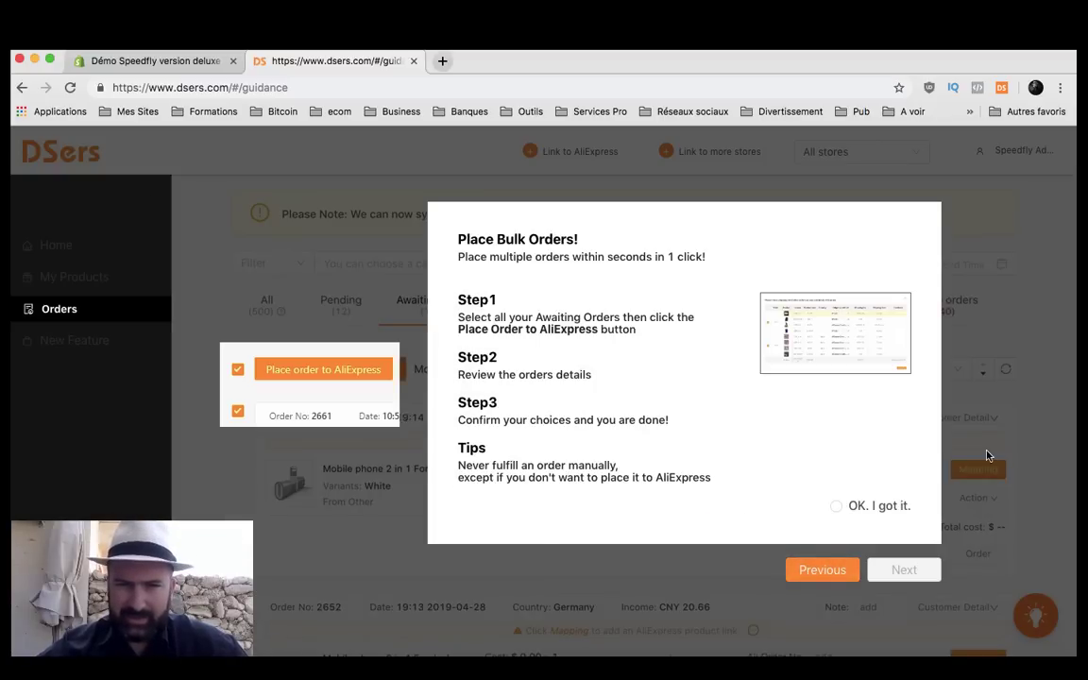
click(837, 508)
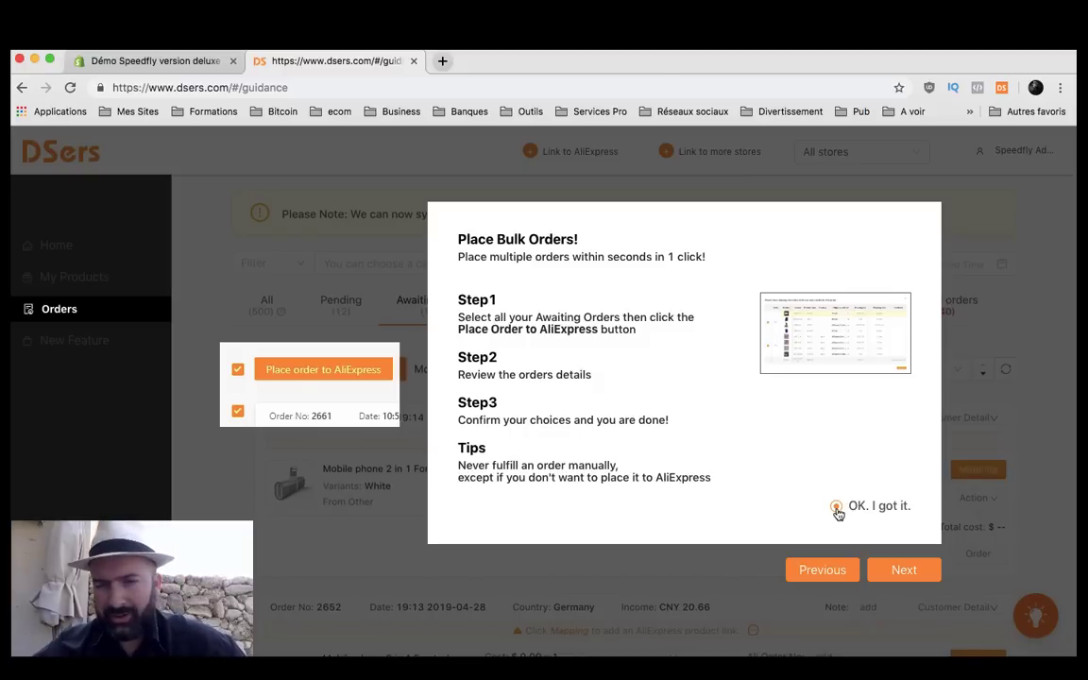
click(904, 571)
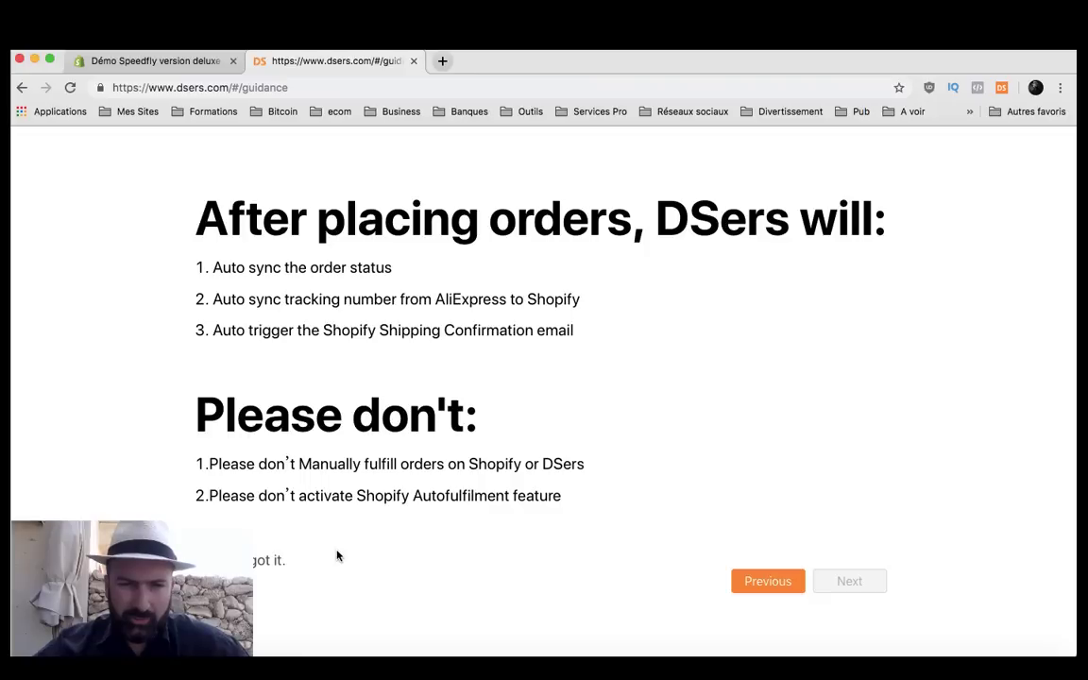
Acknowledge the tutorial's after-order guidelines and finish the tutorial to enter DSers.
click(204, 560)
click(849, 581)
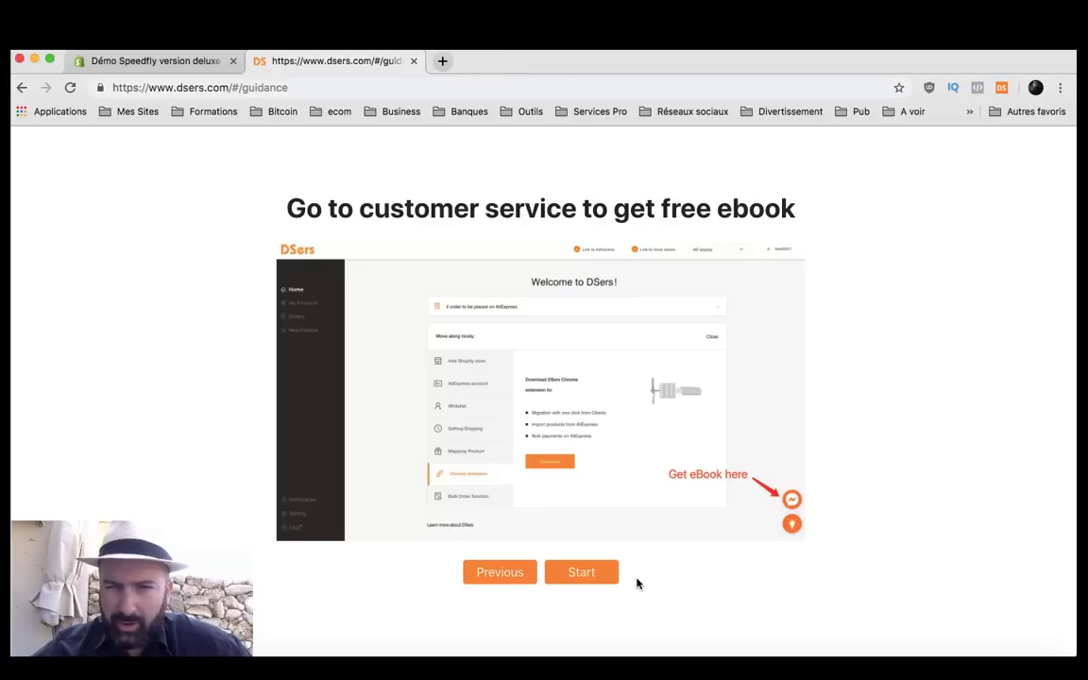
click(579, 574)
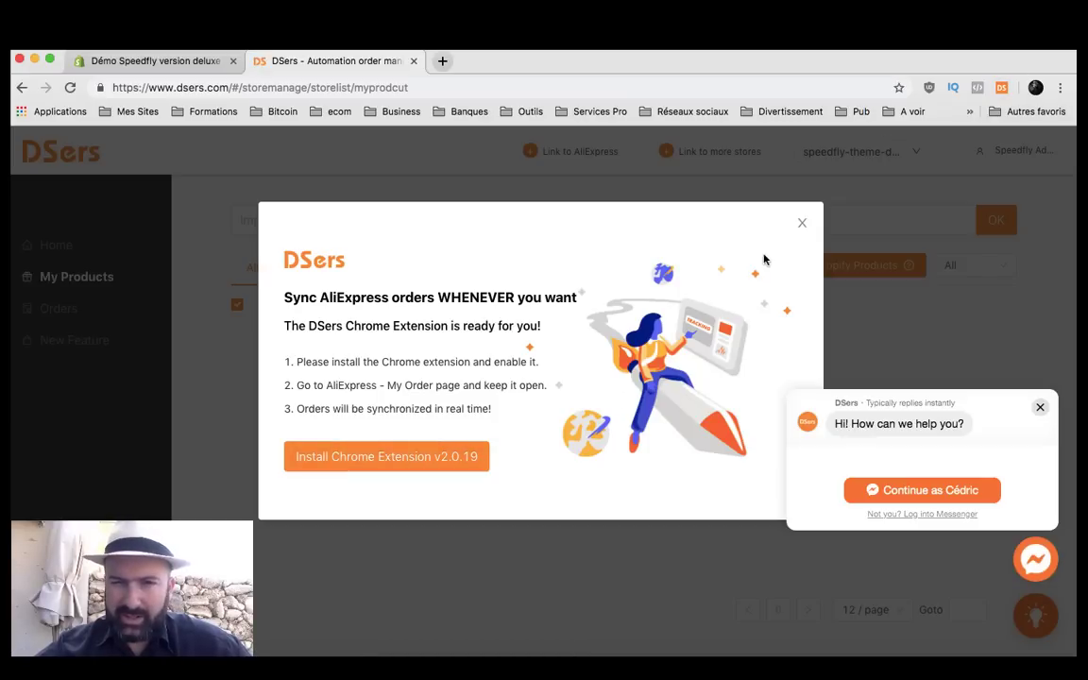
Dismiss the Chrome extension offer and the chat prompt, and check which stores are linked in the store selector.
click(802, 223)
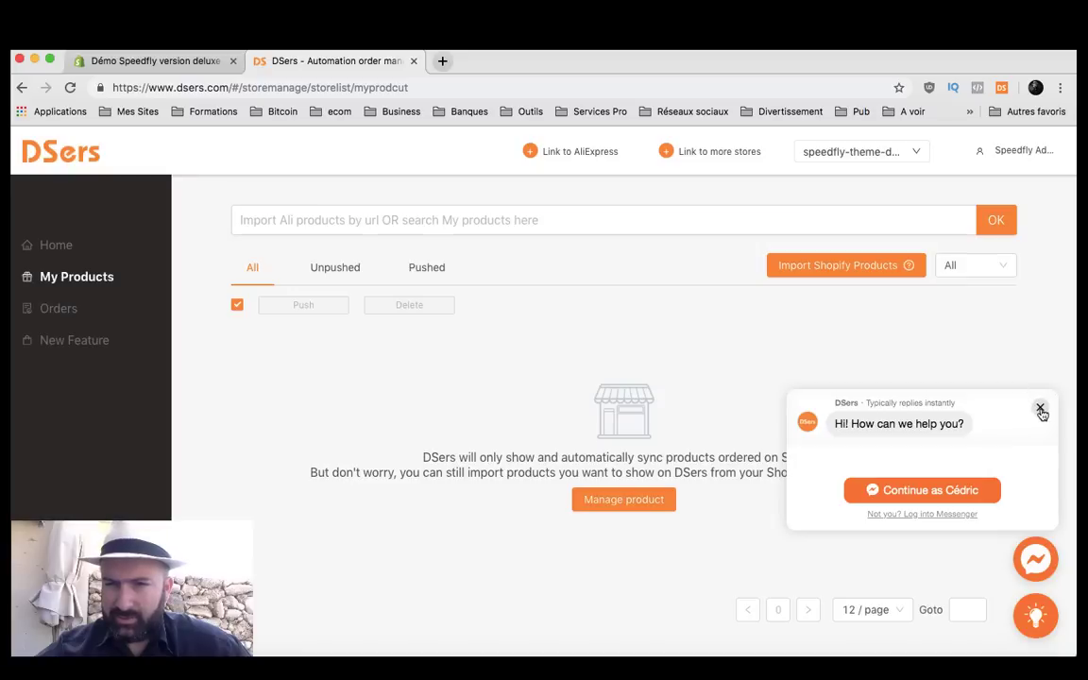
click(1040, 410)
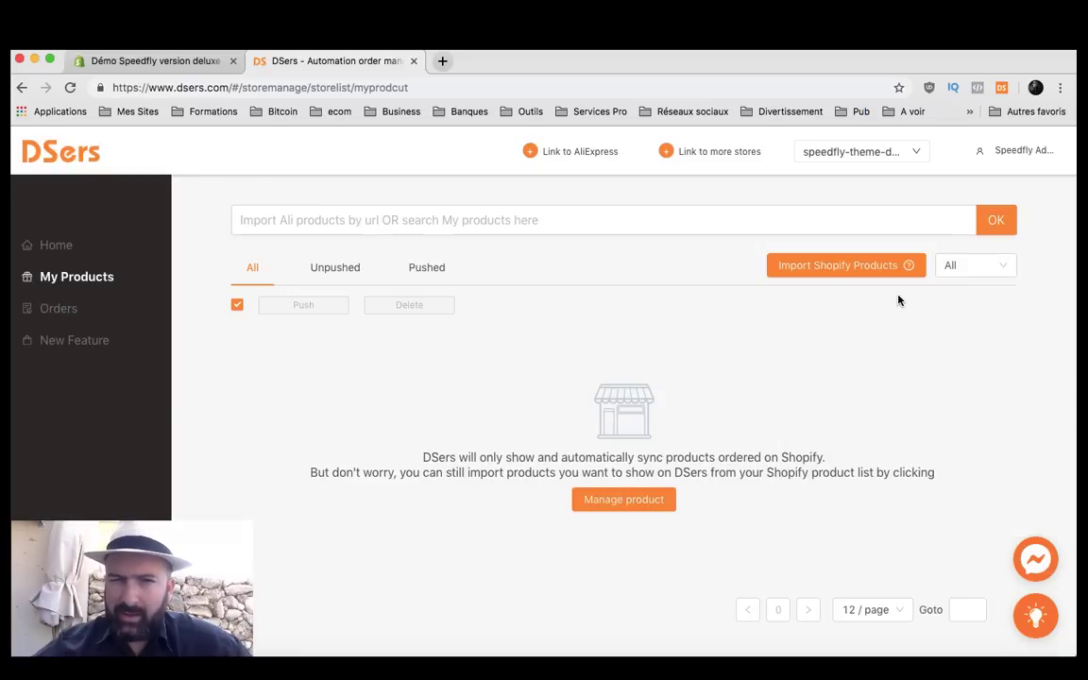
click(889, 152)
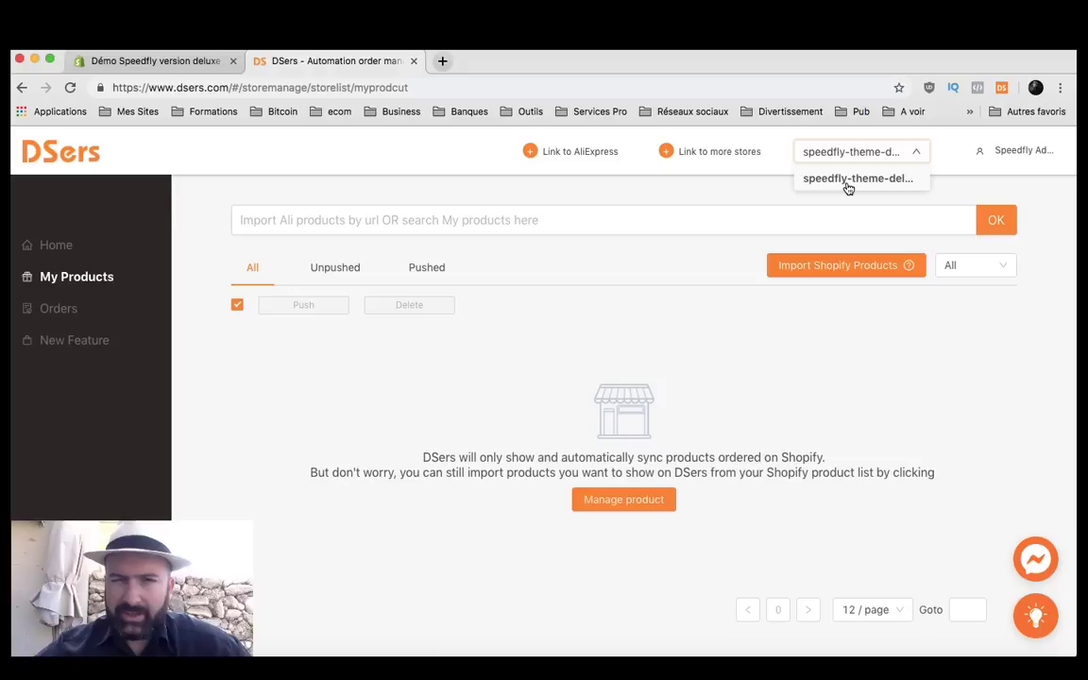
click(744, 197)
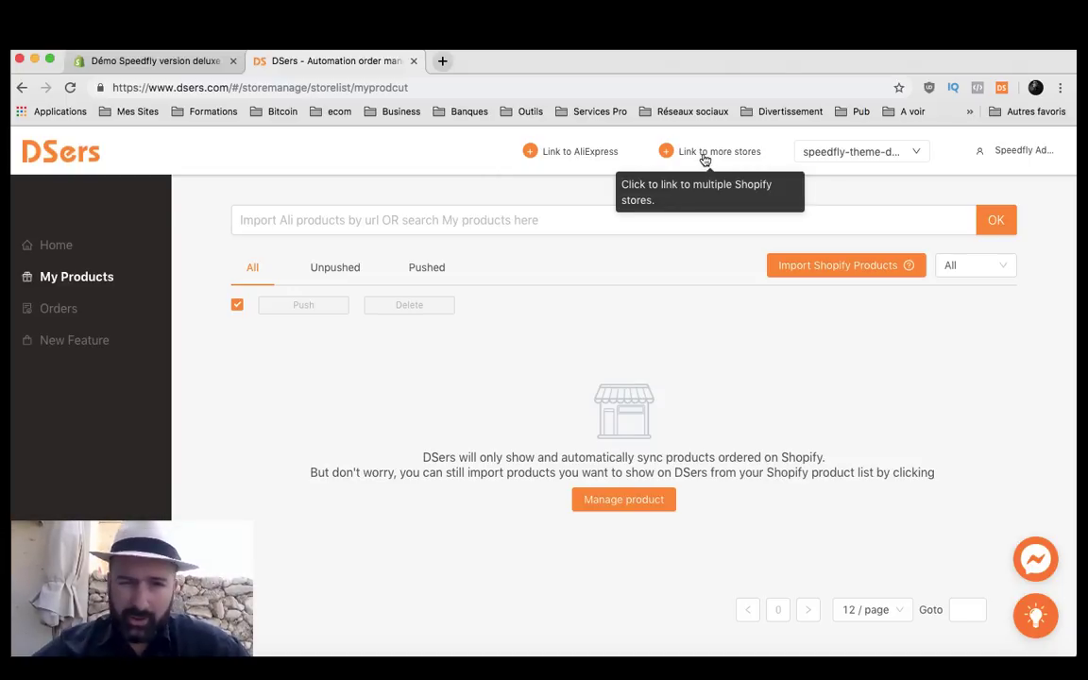
Open the AliExpress login page for linking an account to DSers and close it.
click(553, 157)
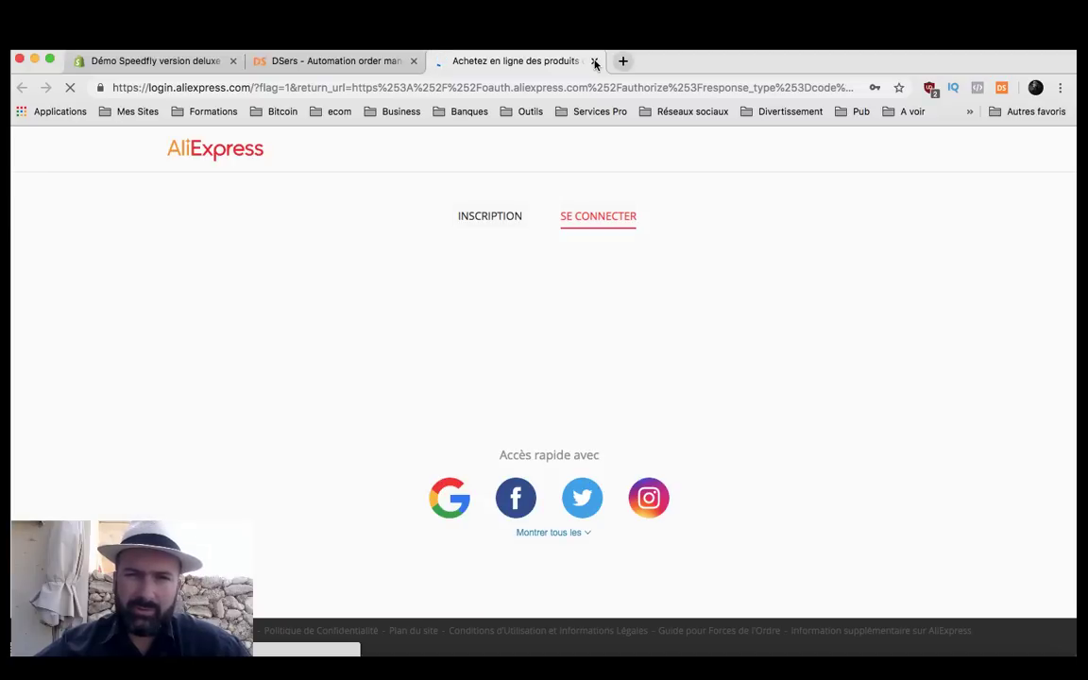
click(596, 64)
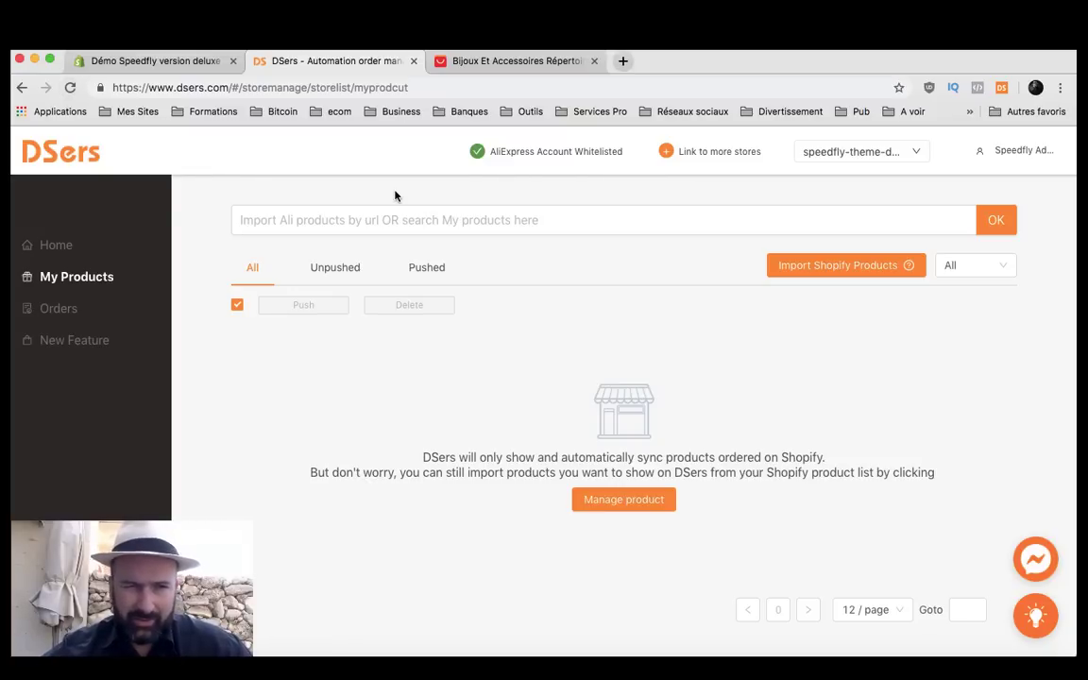
Import the F14 vintage earrings into DSers from the AliExpress Bijoux et Accessoires listing.
click(463, 61)
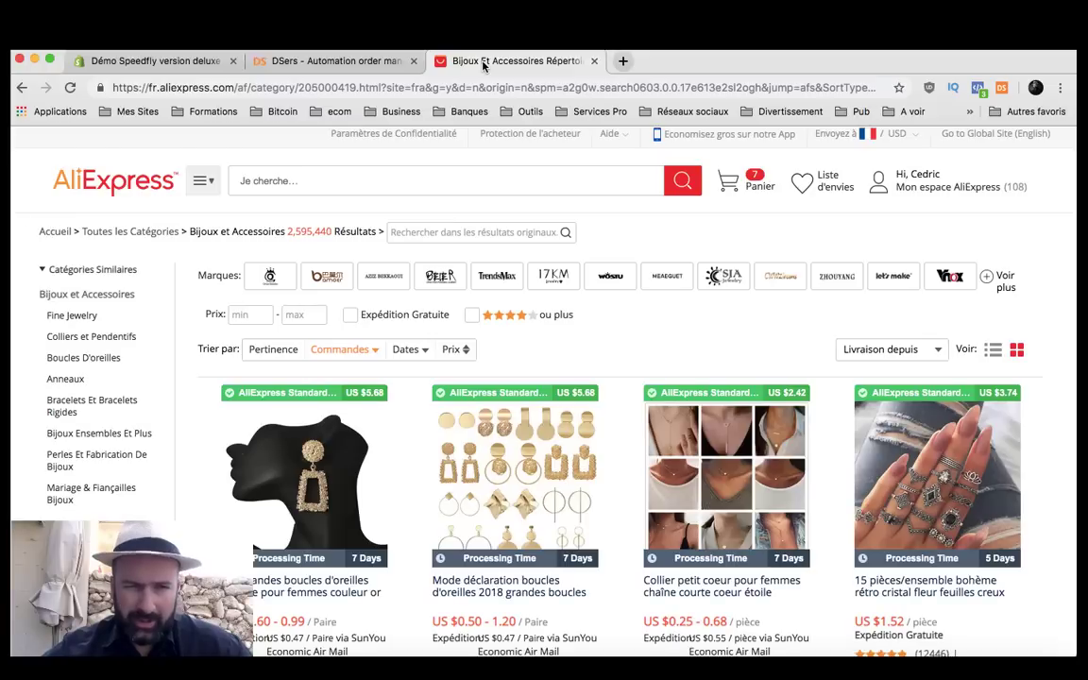
scroll(607, 618, down, 4)
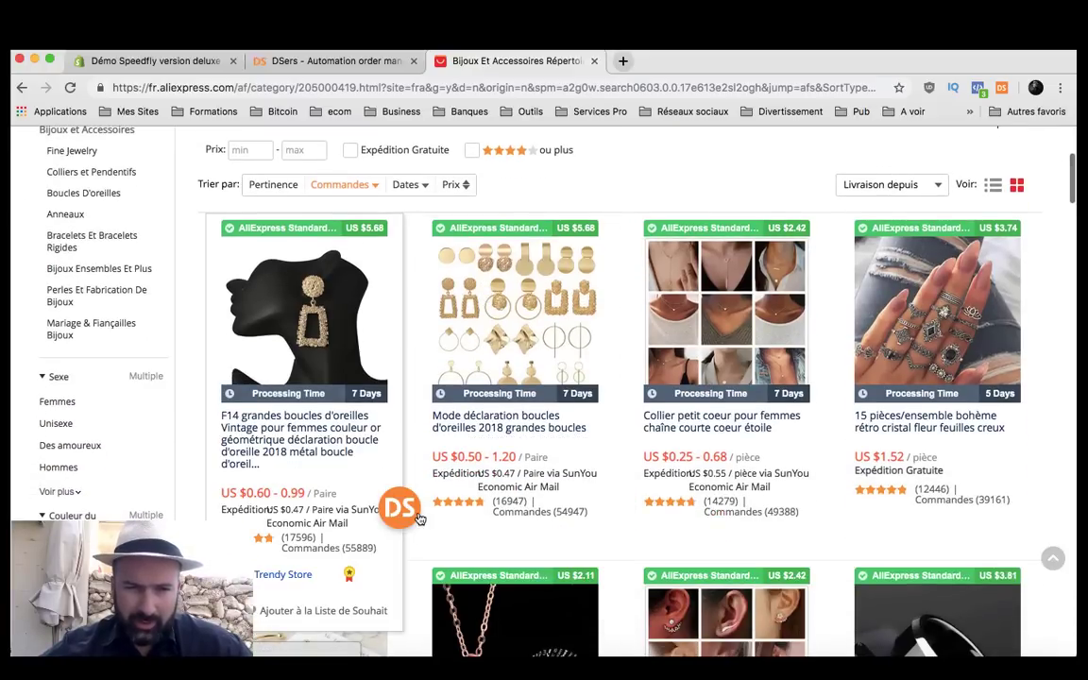
scroll(402, 513, down, 3)
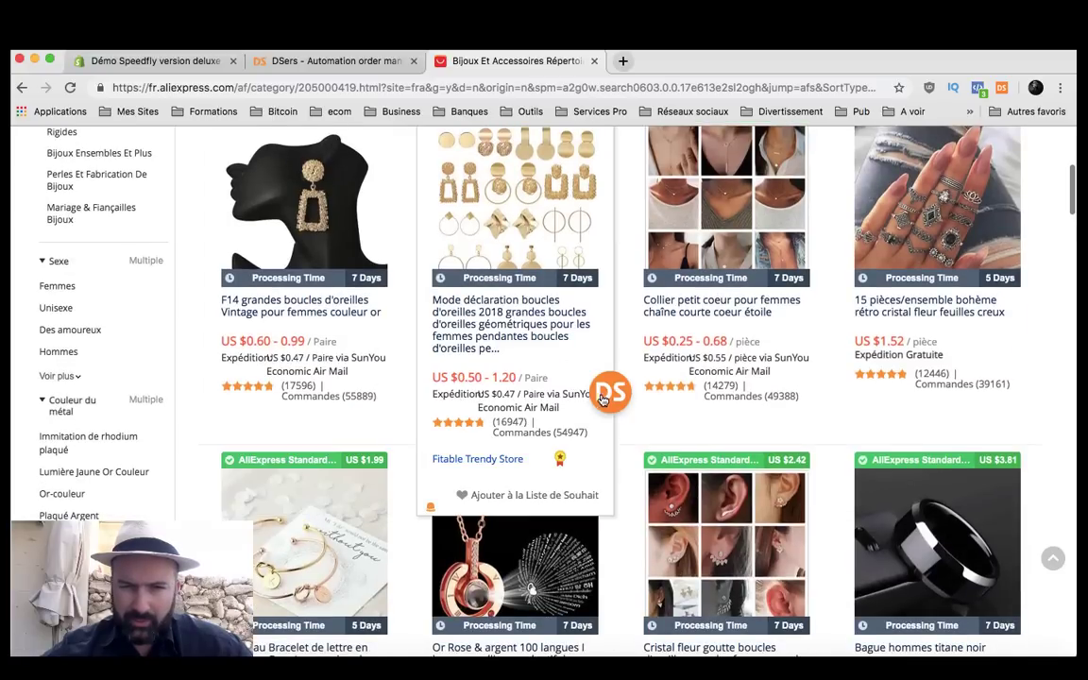
mouse_move(397, 391)
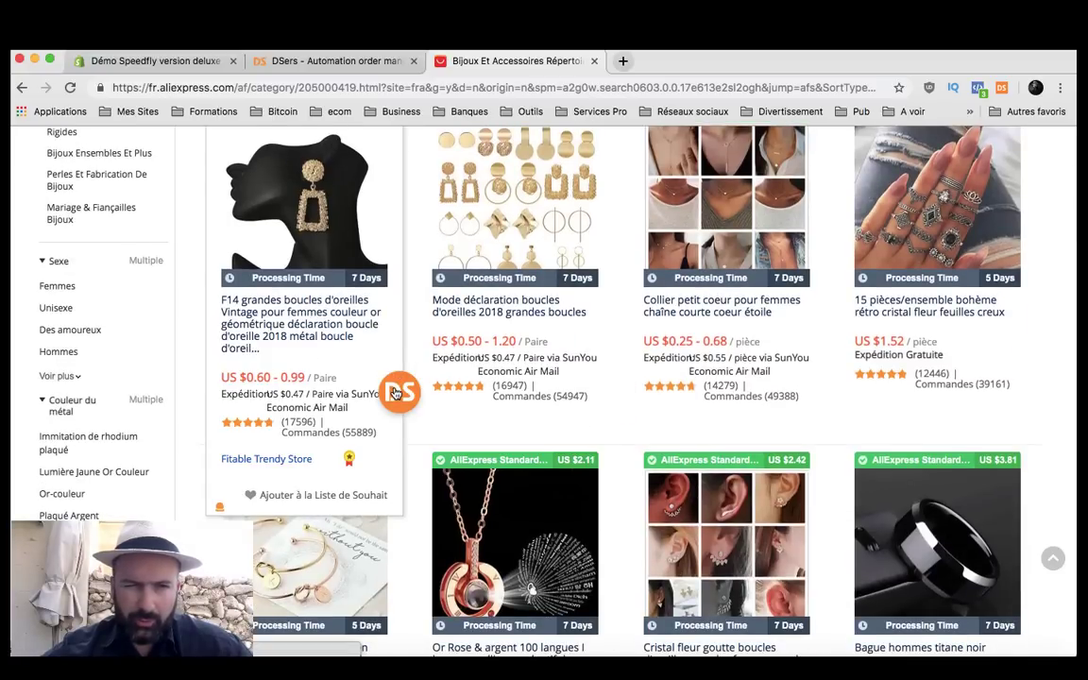
scroll(397, 391, up, 3)
scroll(397, 397, down, 1)
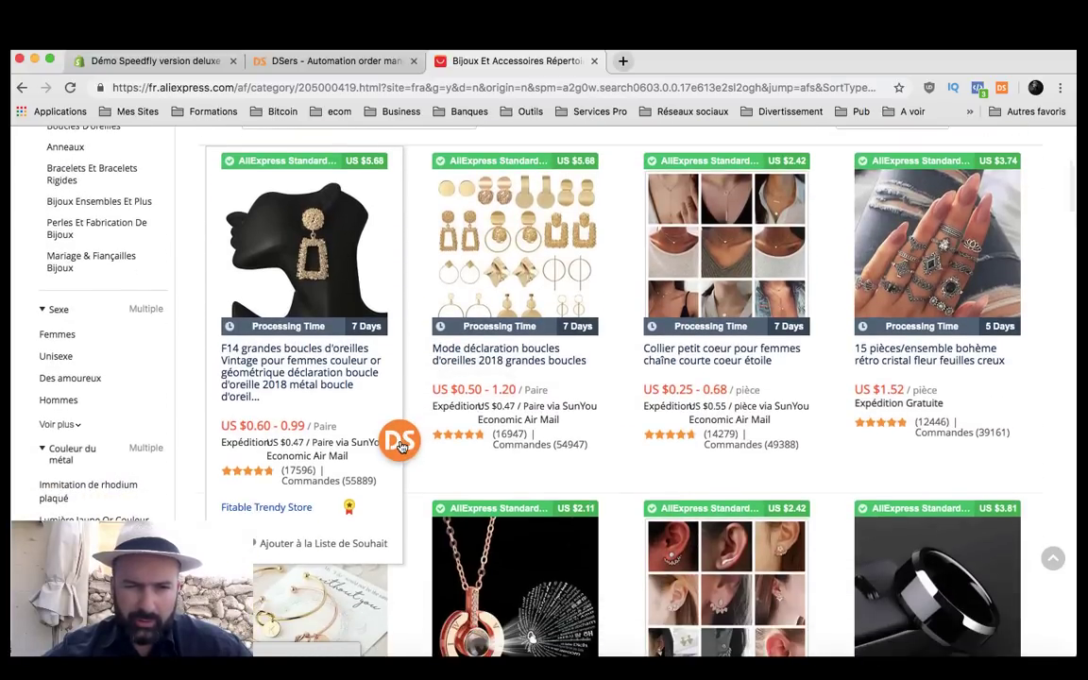
click(401, 443)
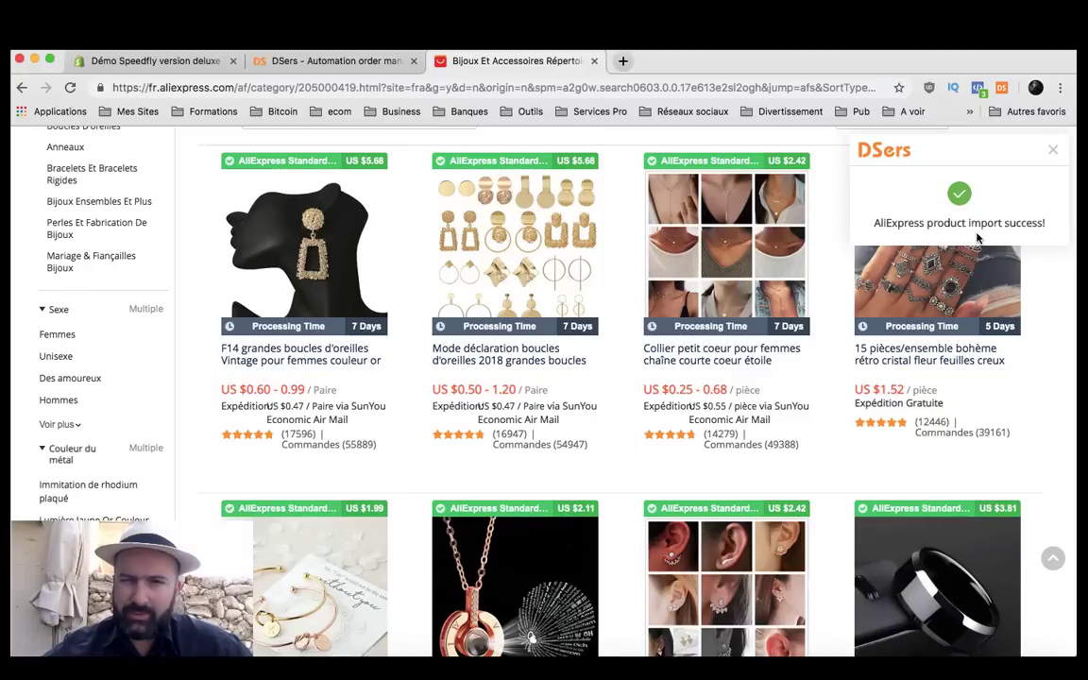
Open the AliExpress product page of the F14 vintage earrings and view its details.
scroll(413, 286, up, 2)
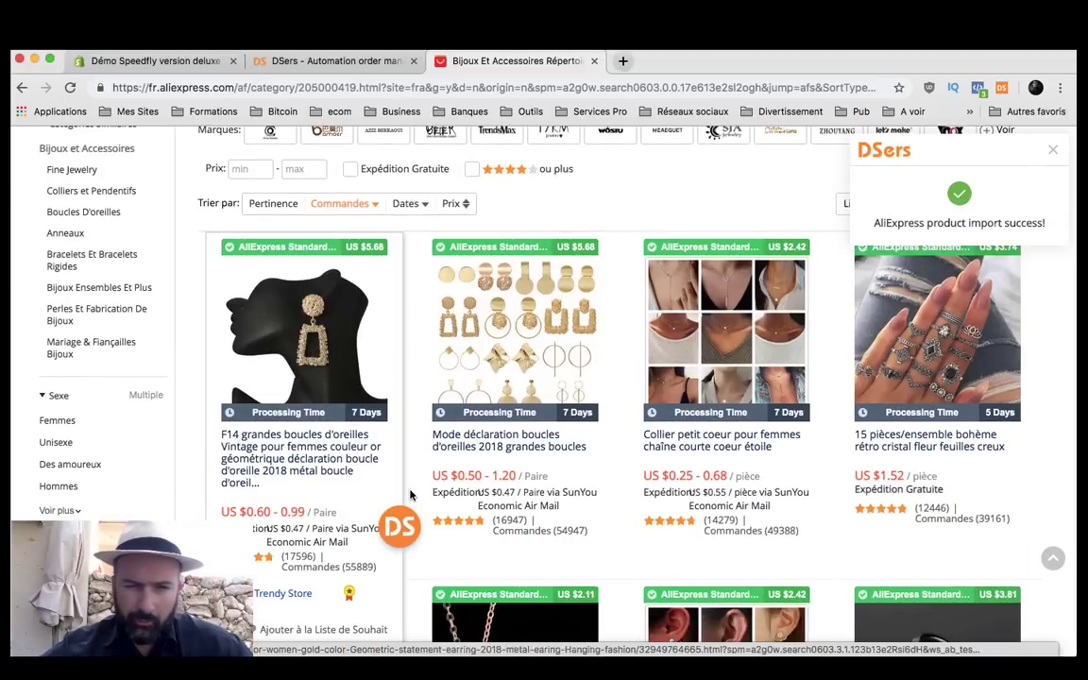
click(315, 350)
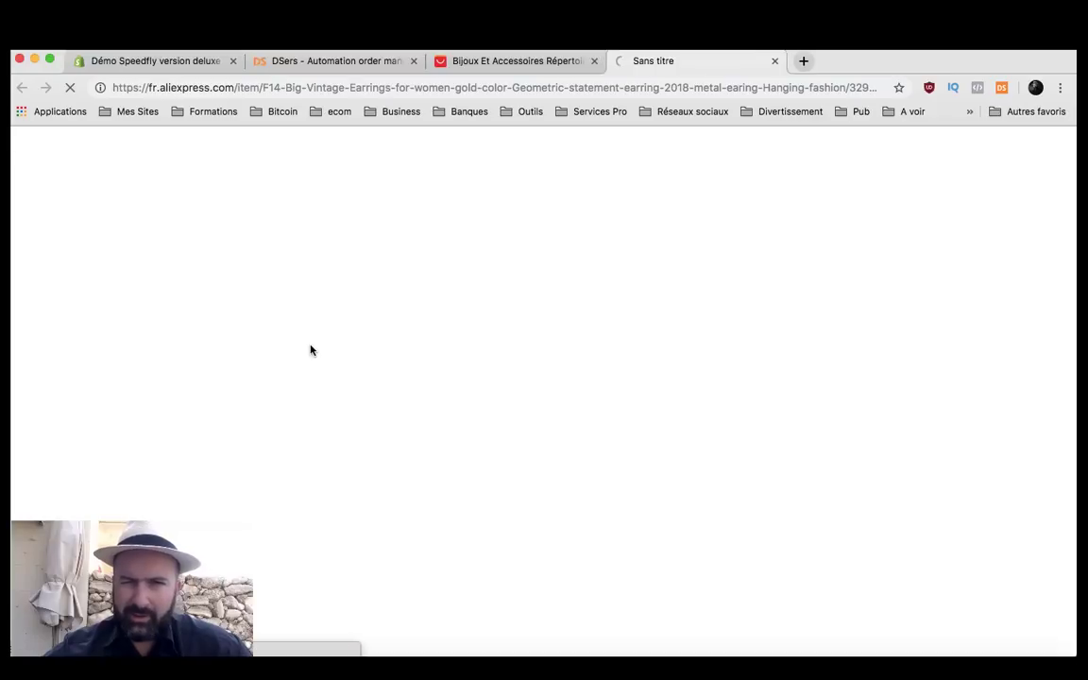
right_click(929, 87)
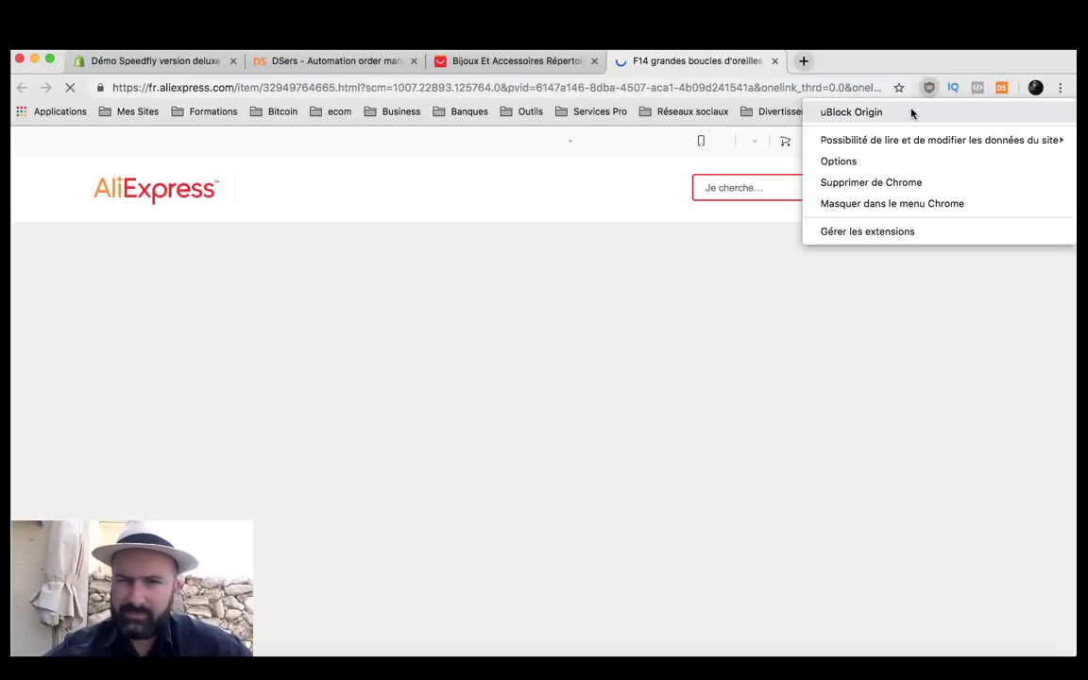
click(907, 67)
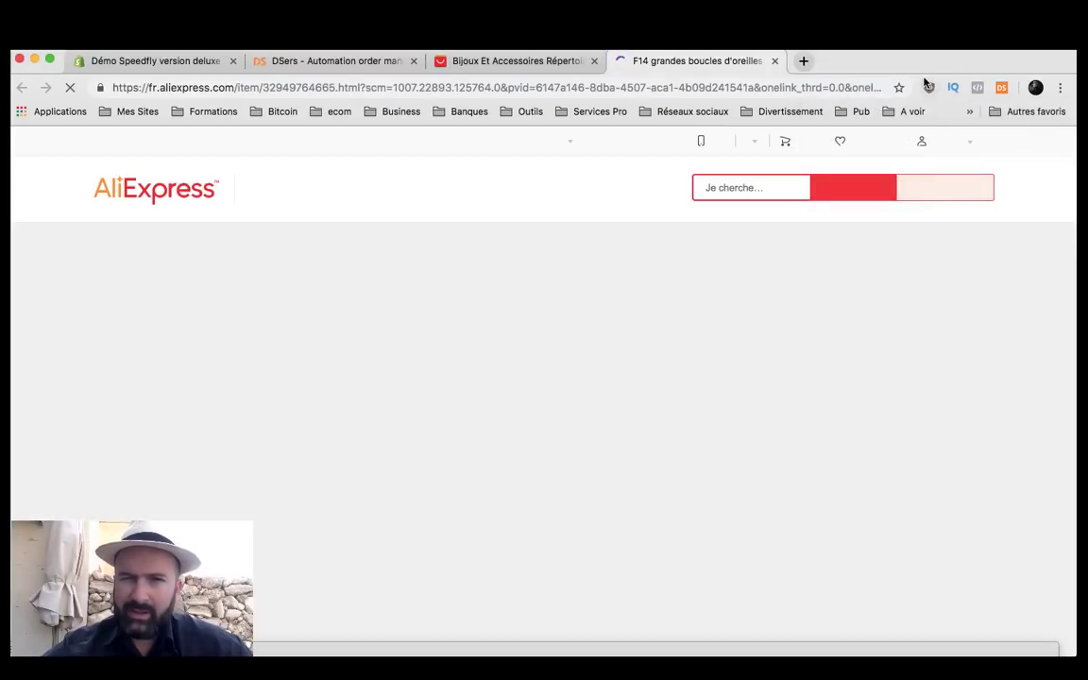
scroll(819, 350, down, 5)
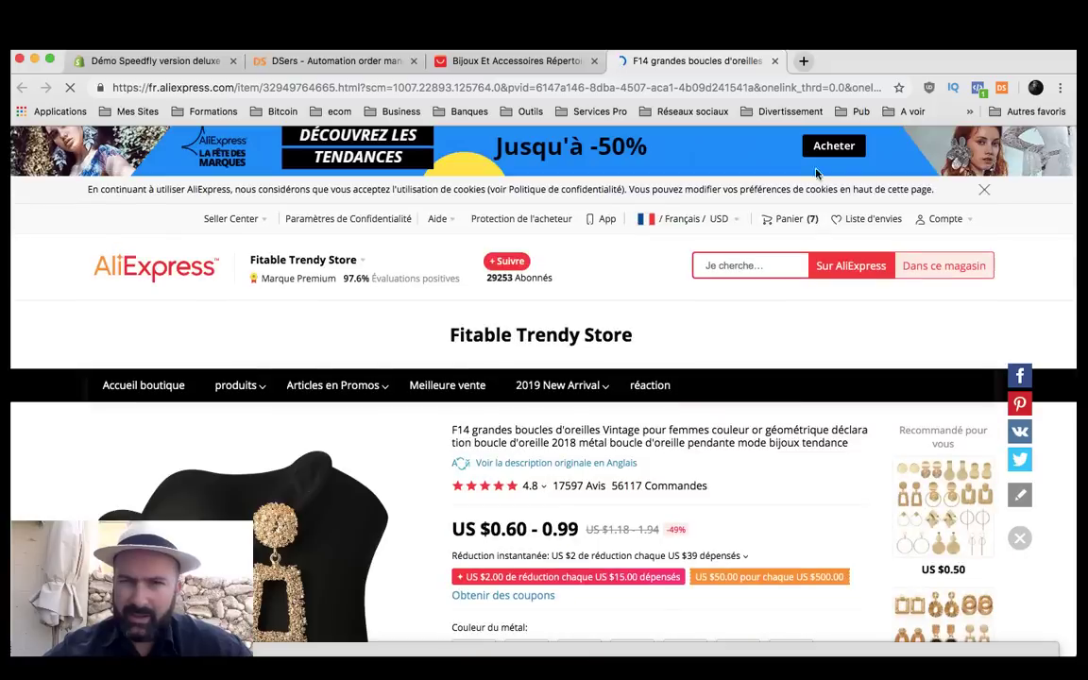
right_click(931, 90)
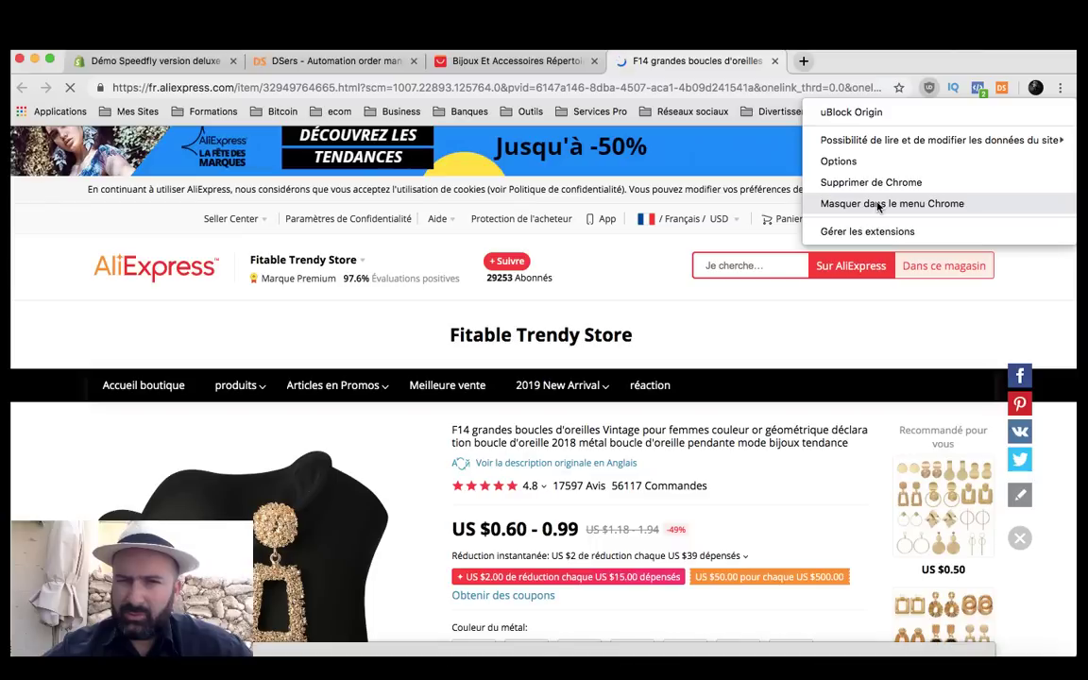
click(930, 89)
click(930, 90)
click(931, 90)
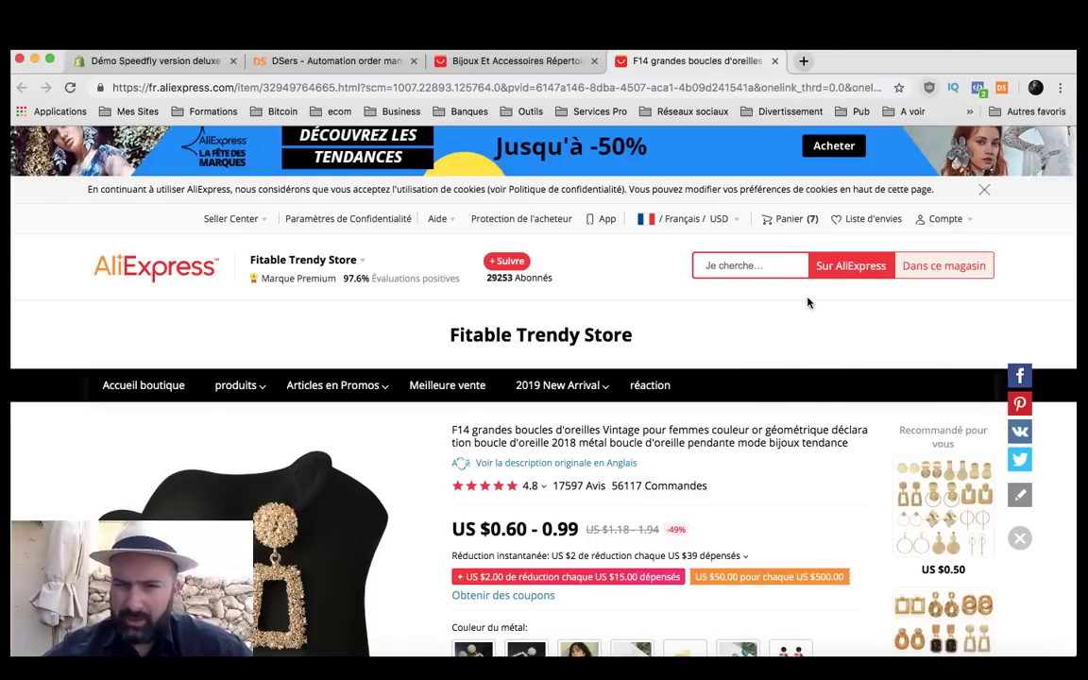
Try to add the F14 vintage earrings to the AliExpress cart from their product page, and close the page.
scroll(707, 477, down, 5)
scroll(707, 477, down, 2)
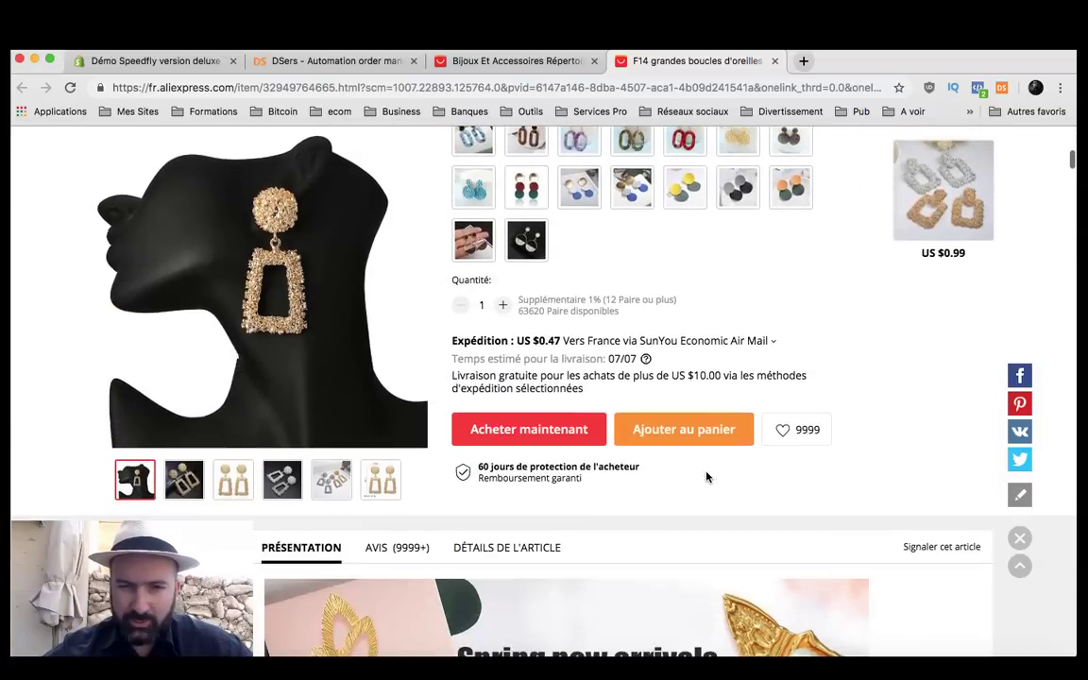
click(688, 432)
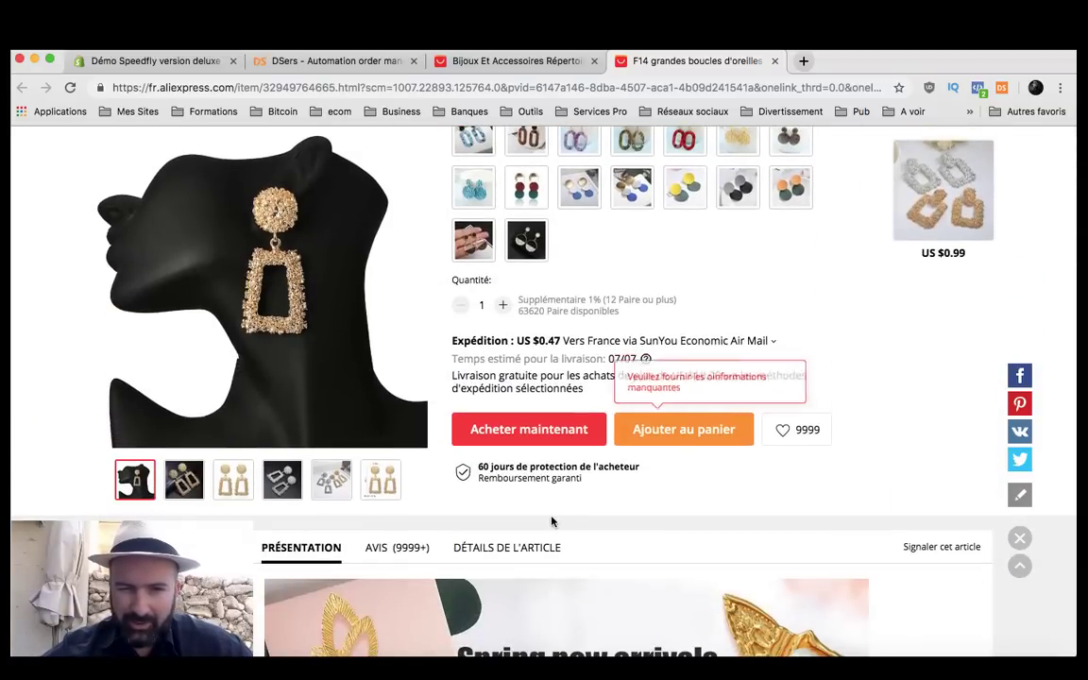
scroll(554, 520, down, 1)
click(561, 335)
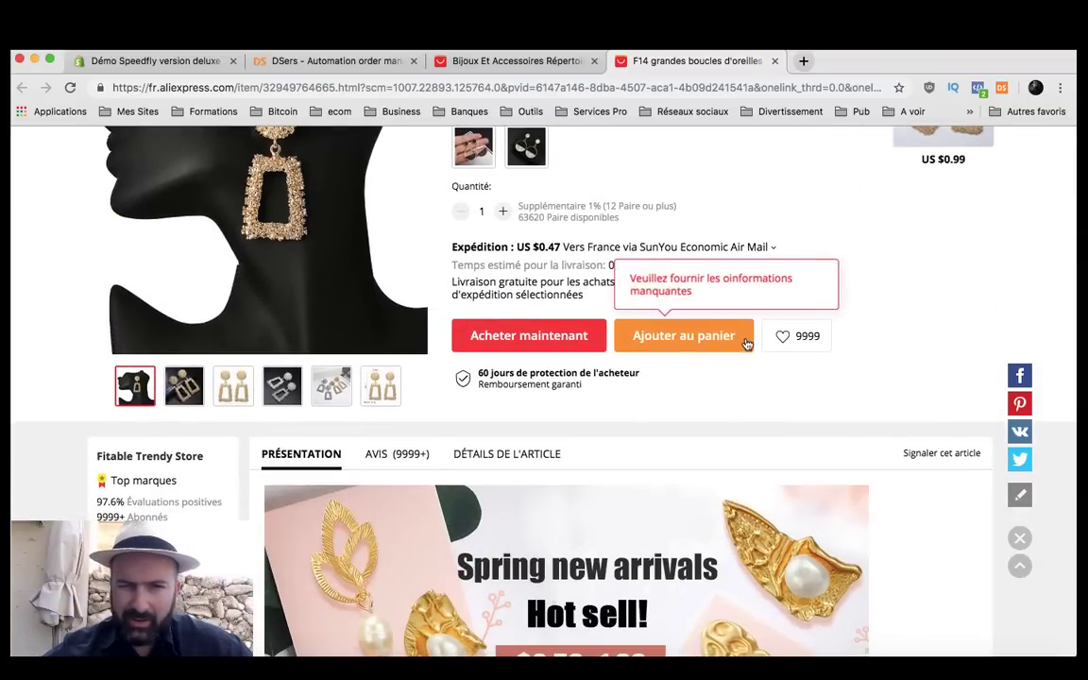
scroll(677, 412, up, 3)
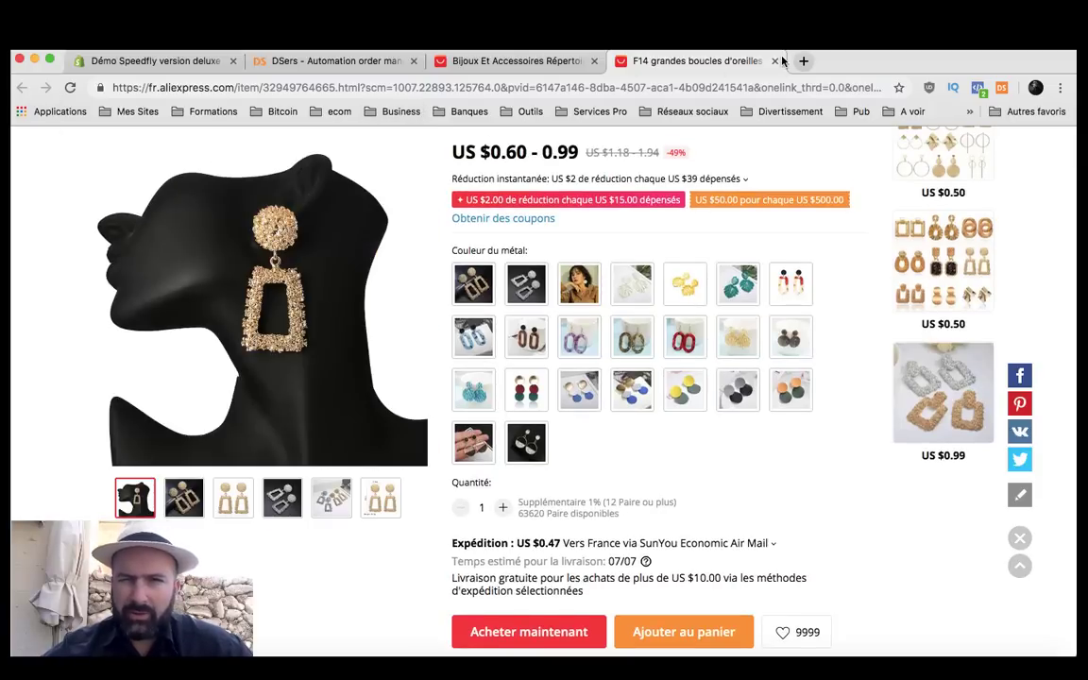
click(774, 61)
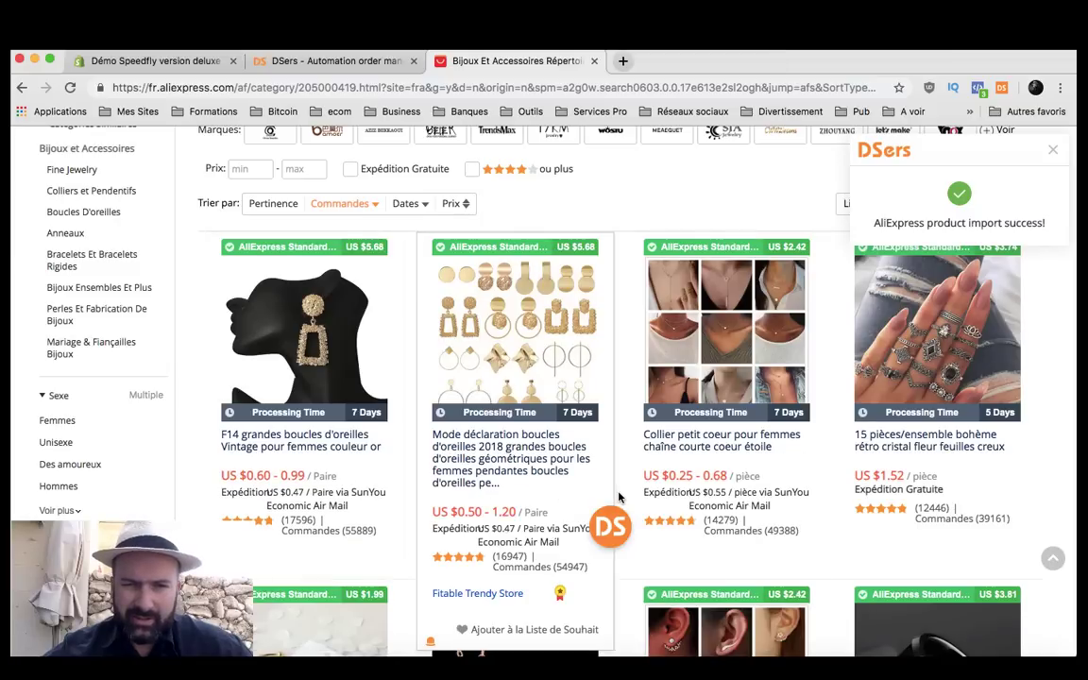
Switch to DSers and reload the My Products list to bring up the imported F14 earrings.
click(330, 60)
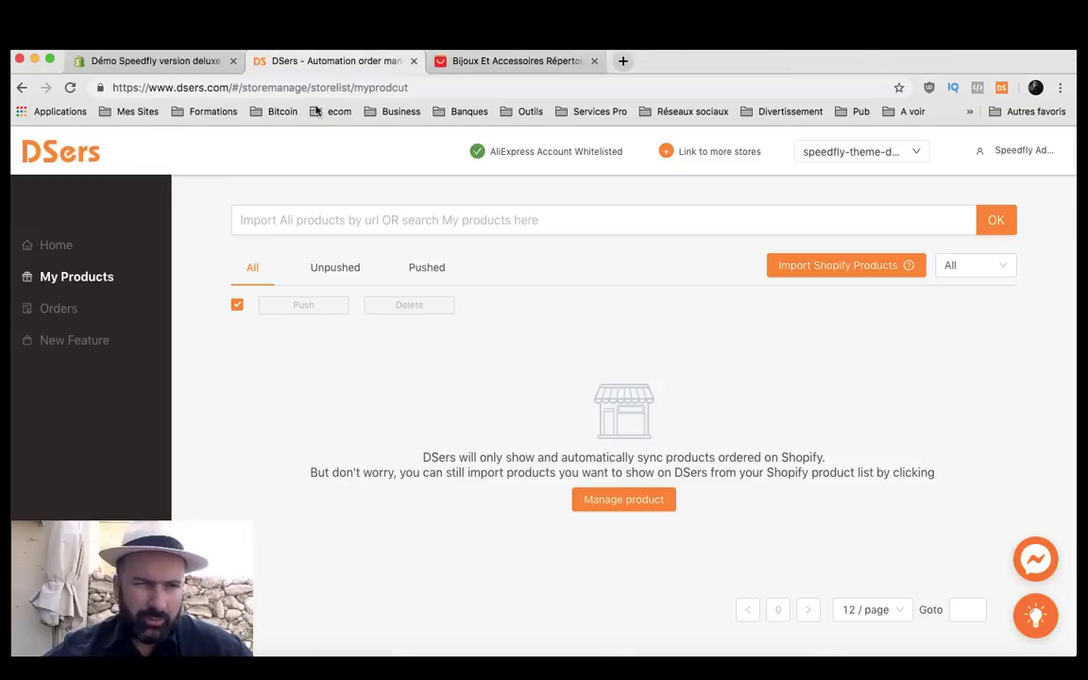
click(71, 278)
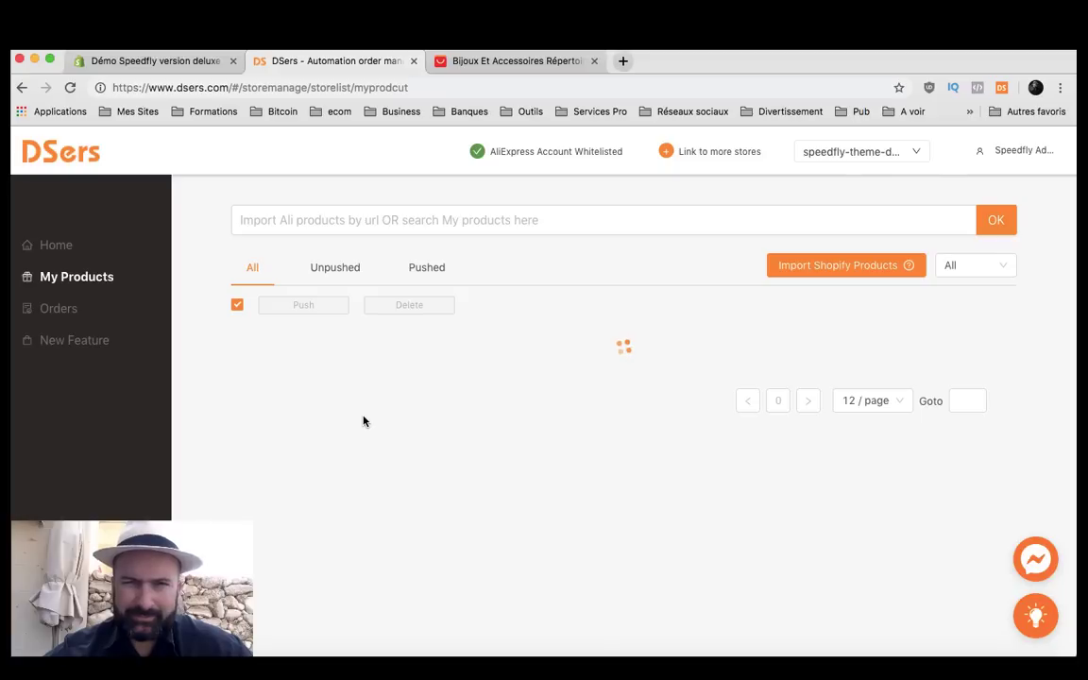
scroll(366, 473, down, 1)
scroll(367, 510, up, 1)
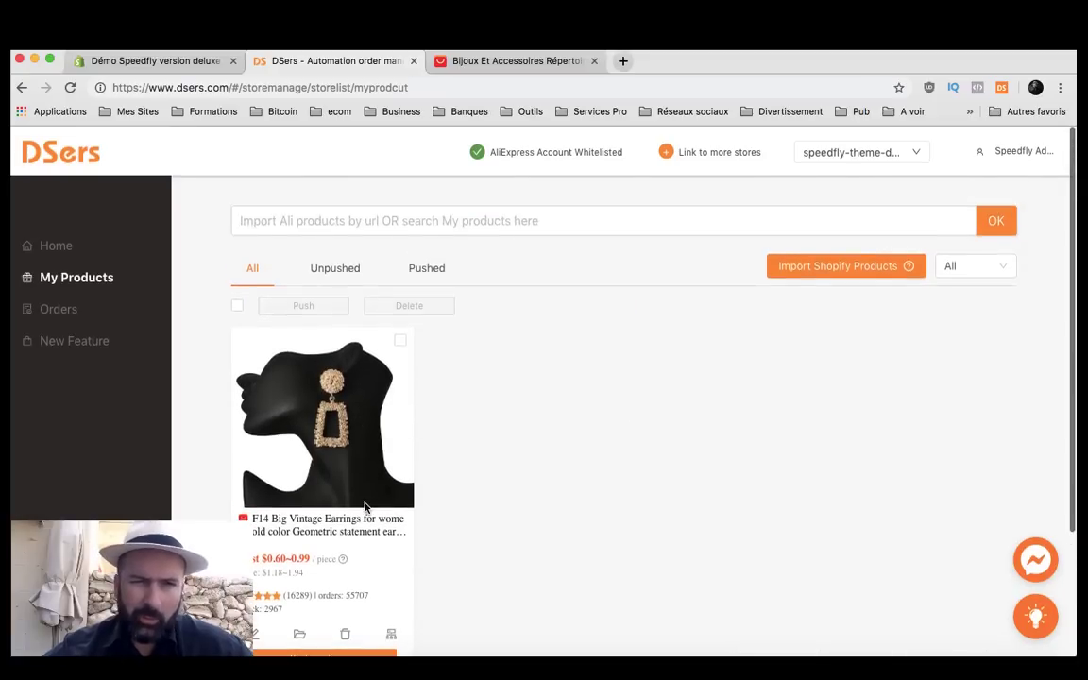
Reopen the F14 earrings product page from the AliExpress Bijoux et Accessoires listing and compare it with the listing.
click(515, 60)
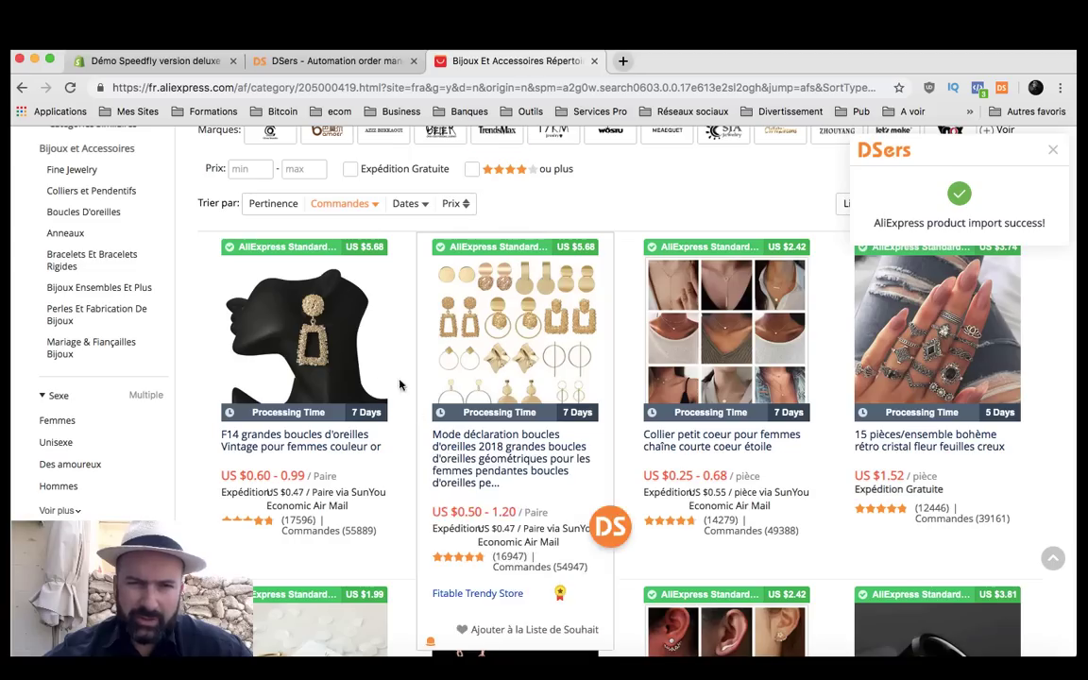
click(331, 342)
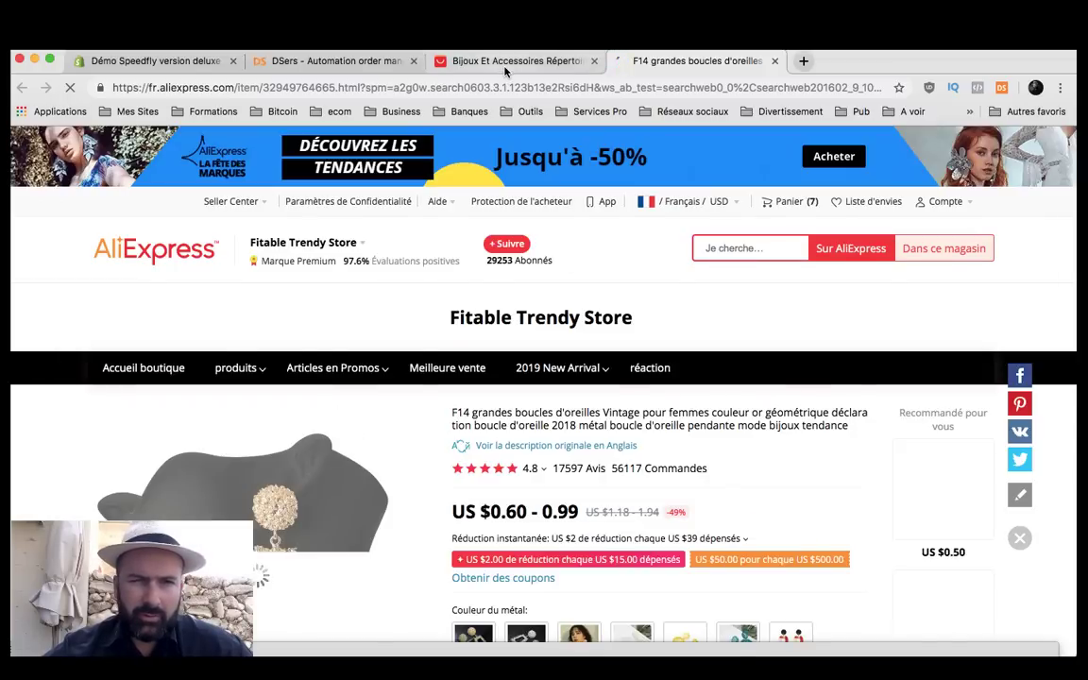
click(505, 68)
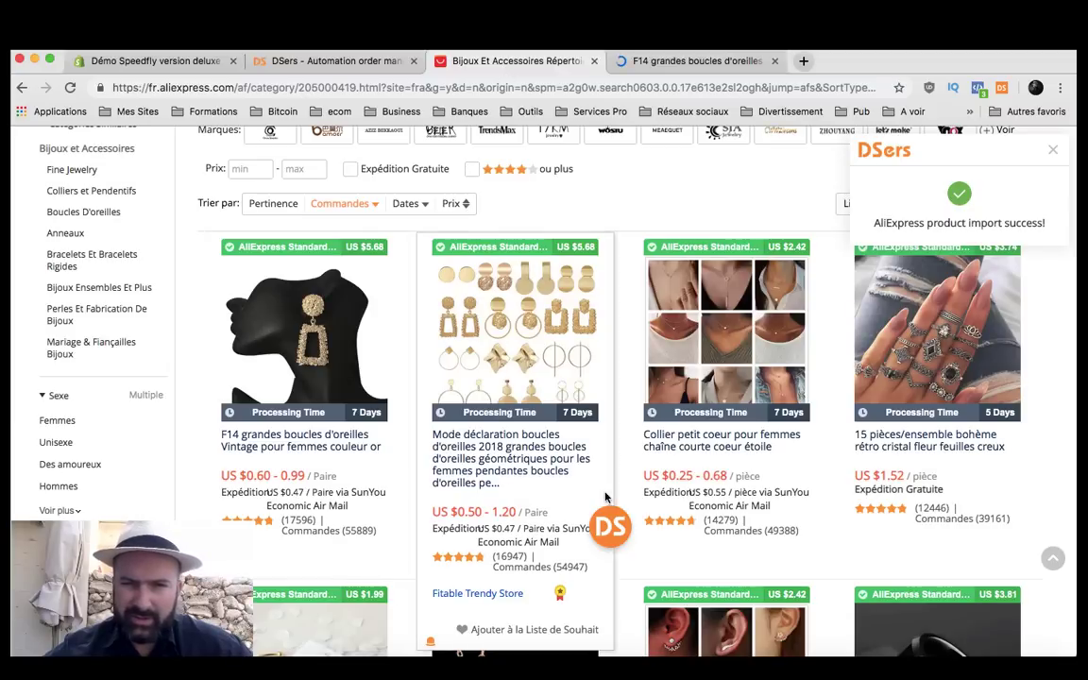
scroll(567, 403, up, 3)
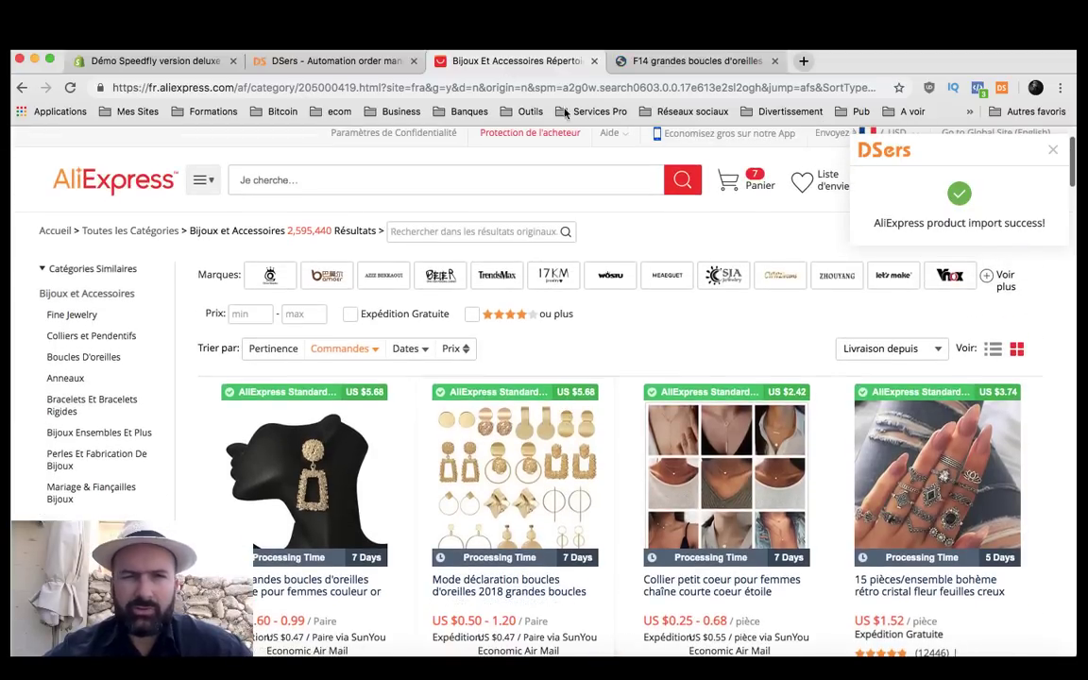
click(676, 62)
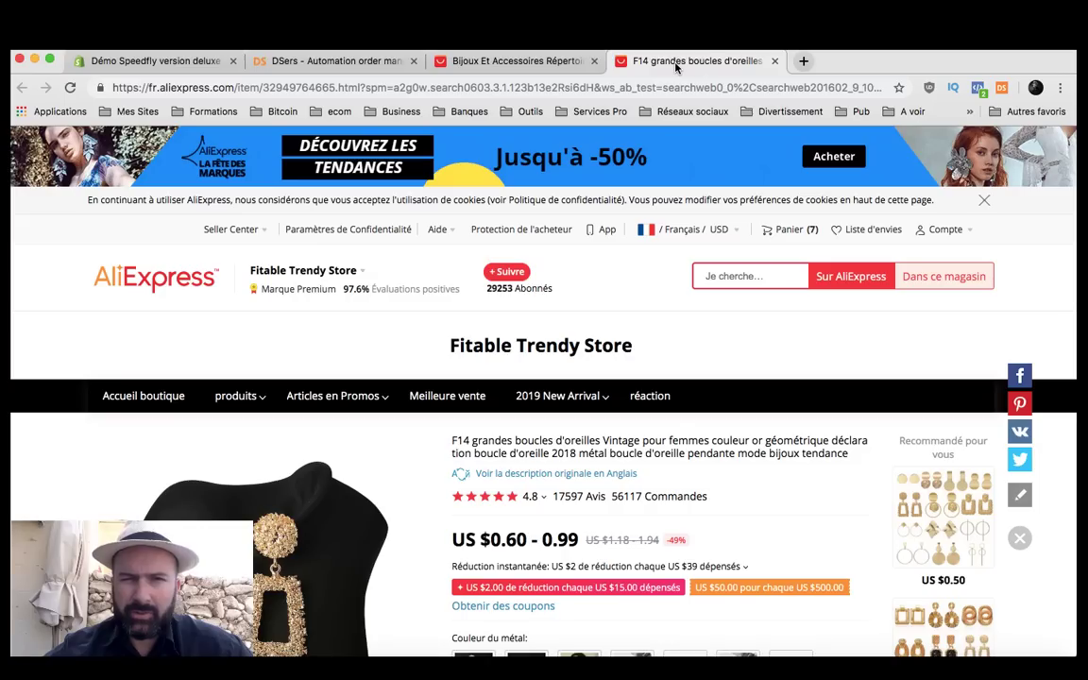
Return to DSers, open the imported F14 earrings for editing and change the product title to "Nom du produit".
click(302, 61)
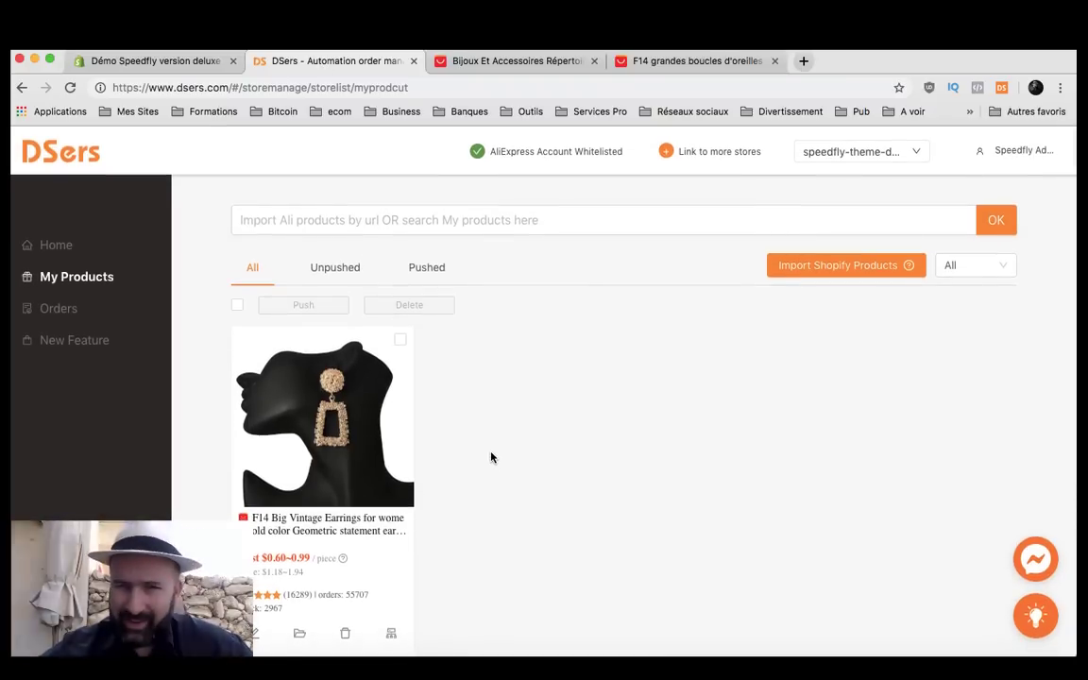
mouse_move(247, 457)
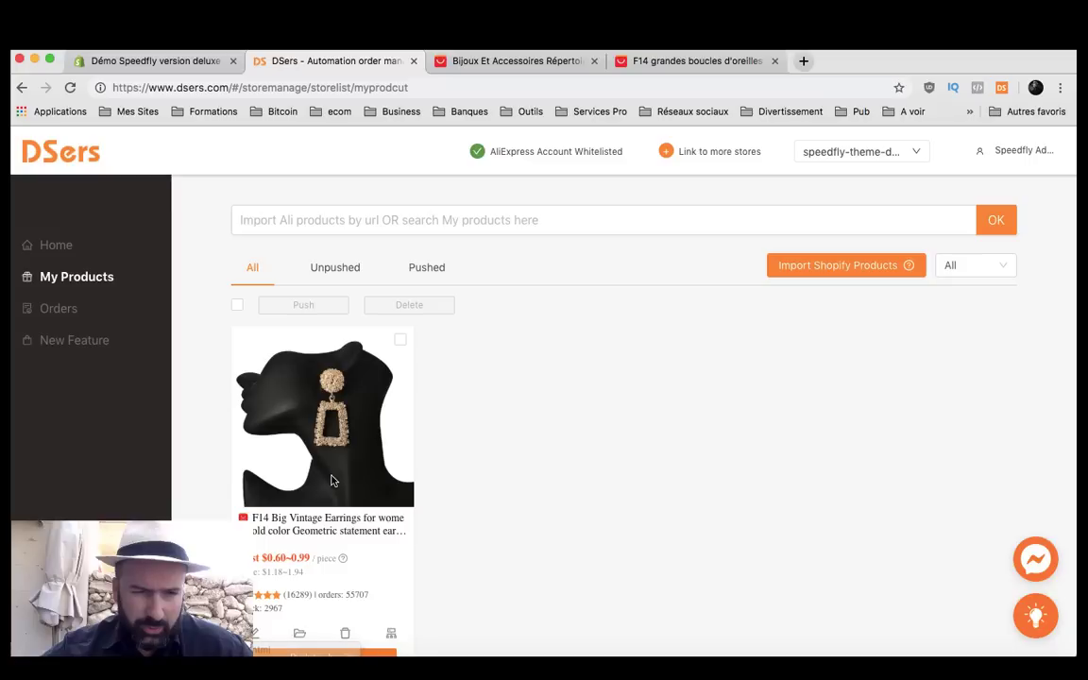
scroll(321, 567, down, 2)
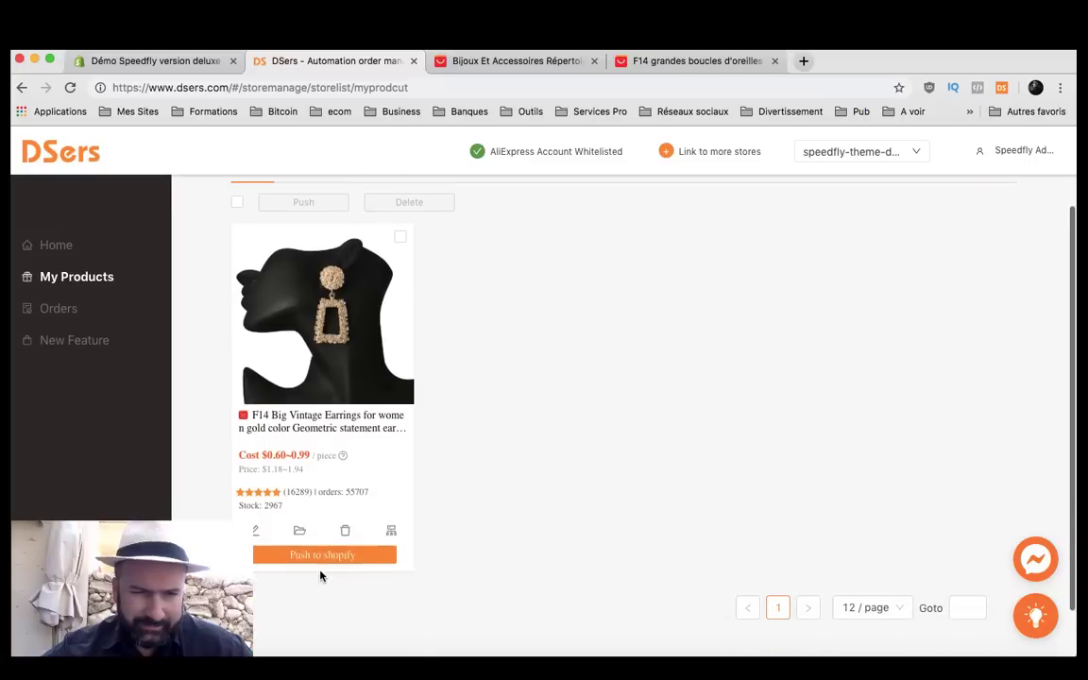
click(255, 535)
click(495, 250)
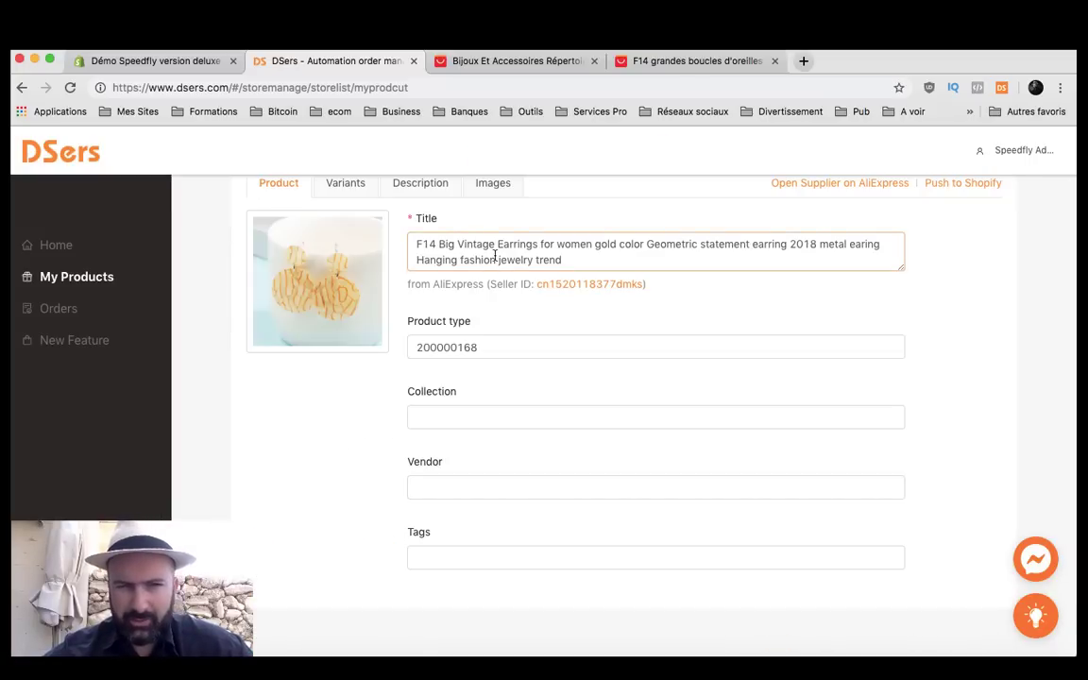
triple_click(495, 255)
key(BackSpace)
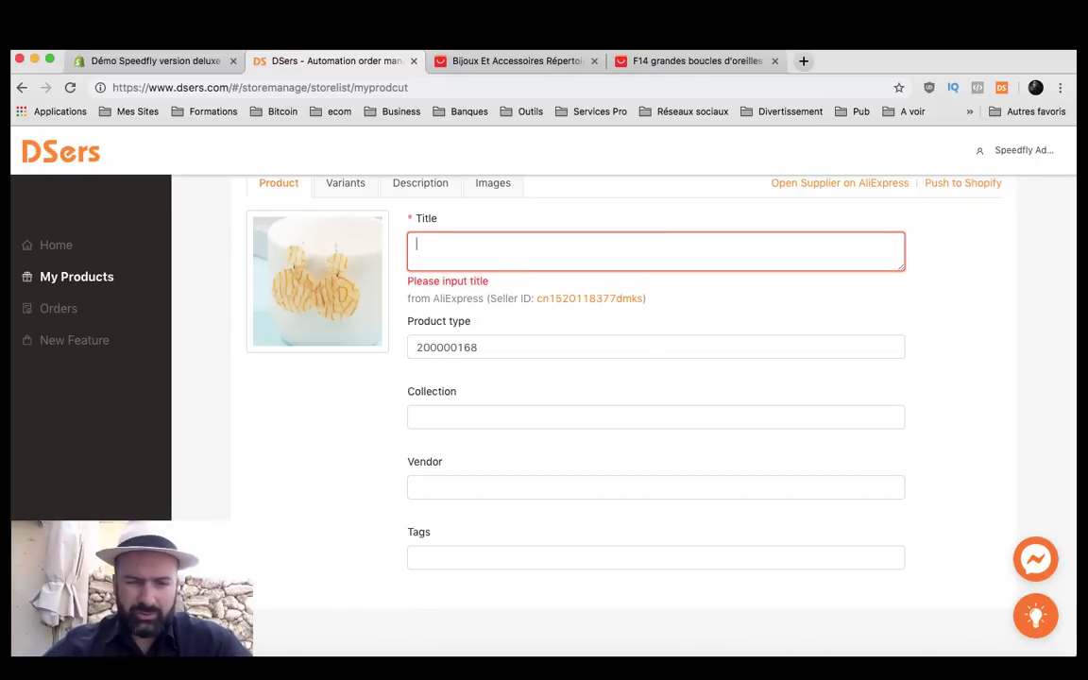
text(Nom du produit)
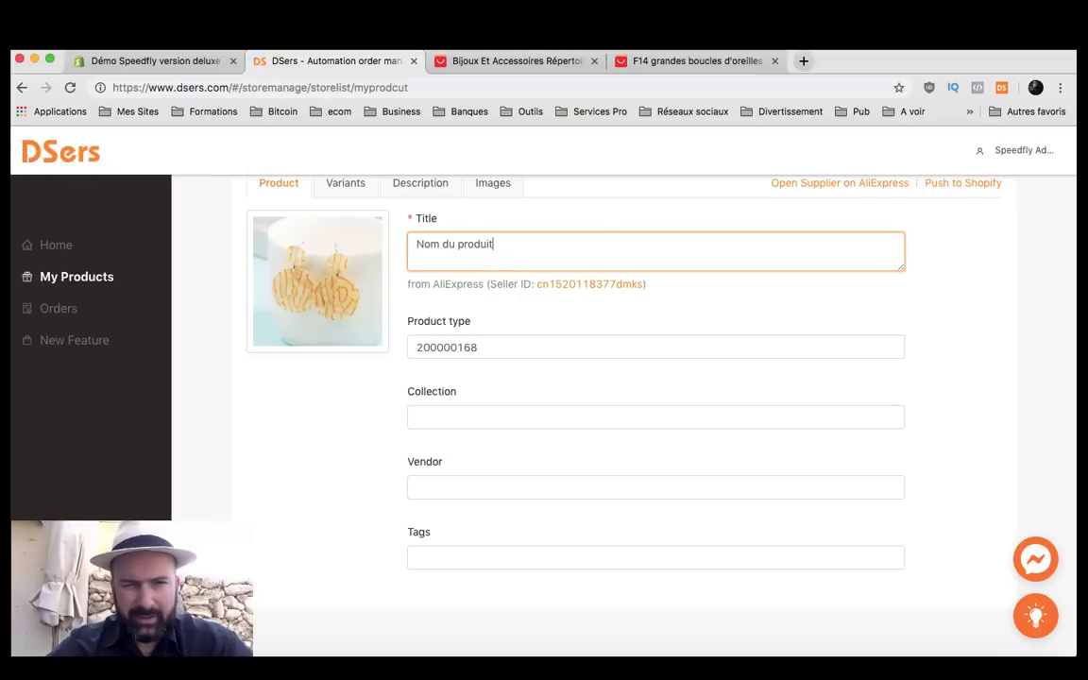
Look over the product's type, collection, vendor and tag fields, and examine its variant list and Metal Color option name.
scroll(473, 454, up, 1)
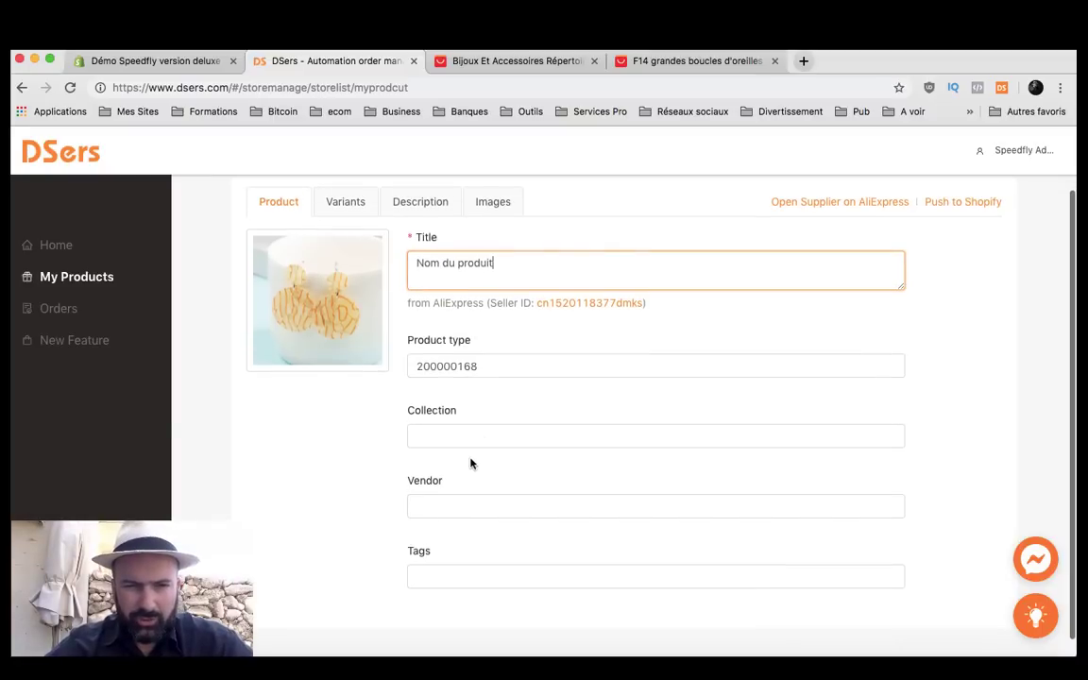
scroll(472, 485, down, 1)
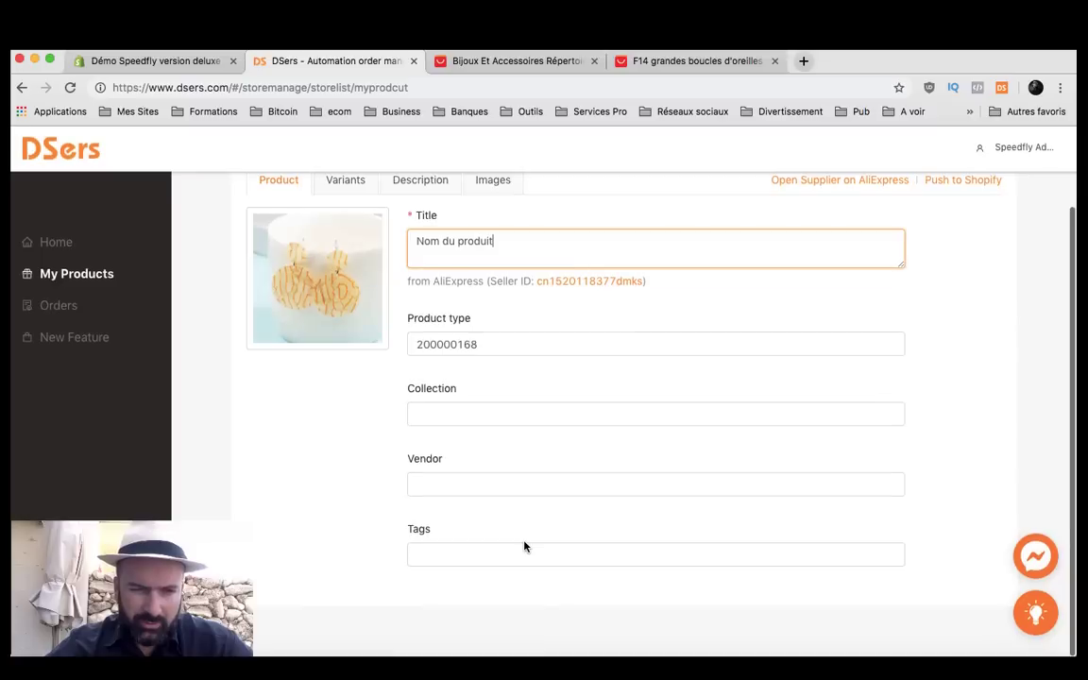
scroll(499, 552, up, 4)
scroll(500, 552, up, 1)
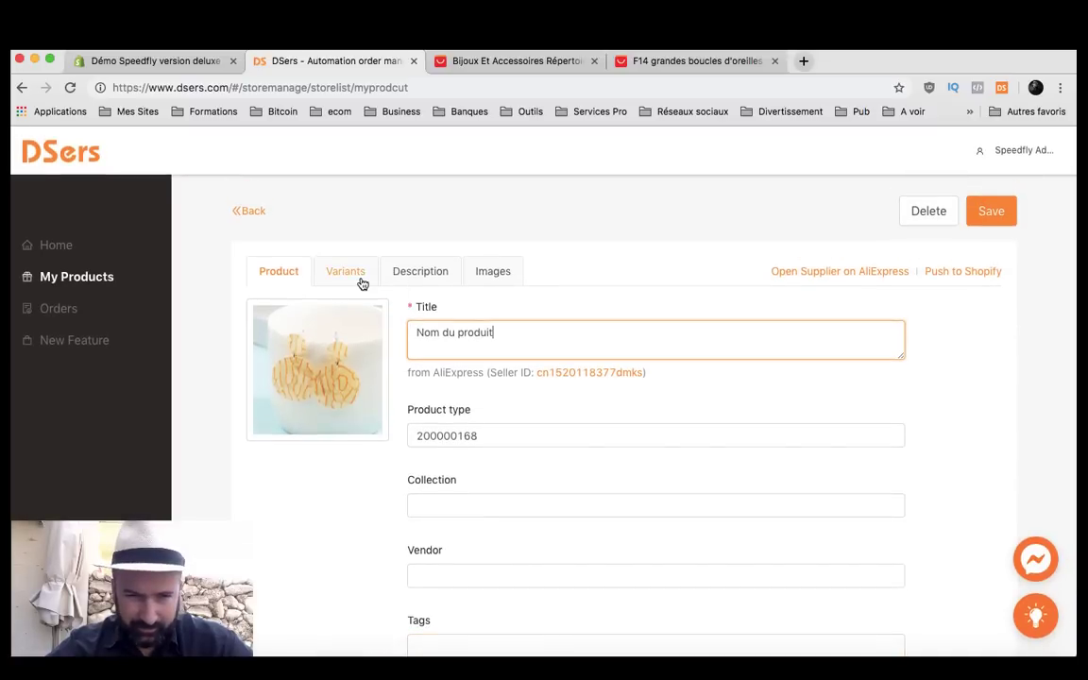
click(360, 282)
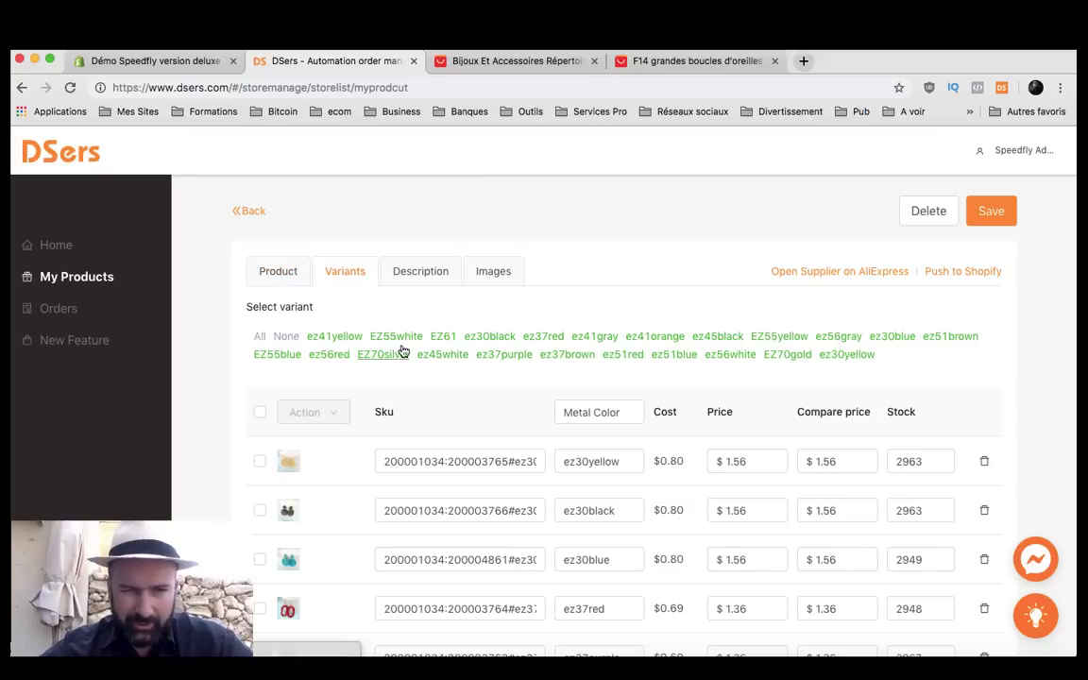
scroll(451, 408, down, 2)
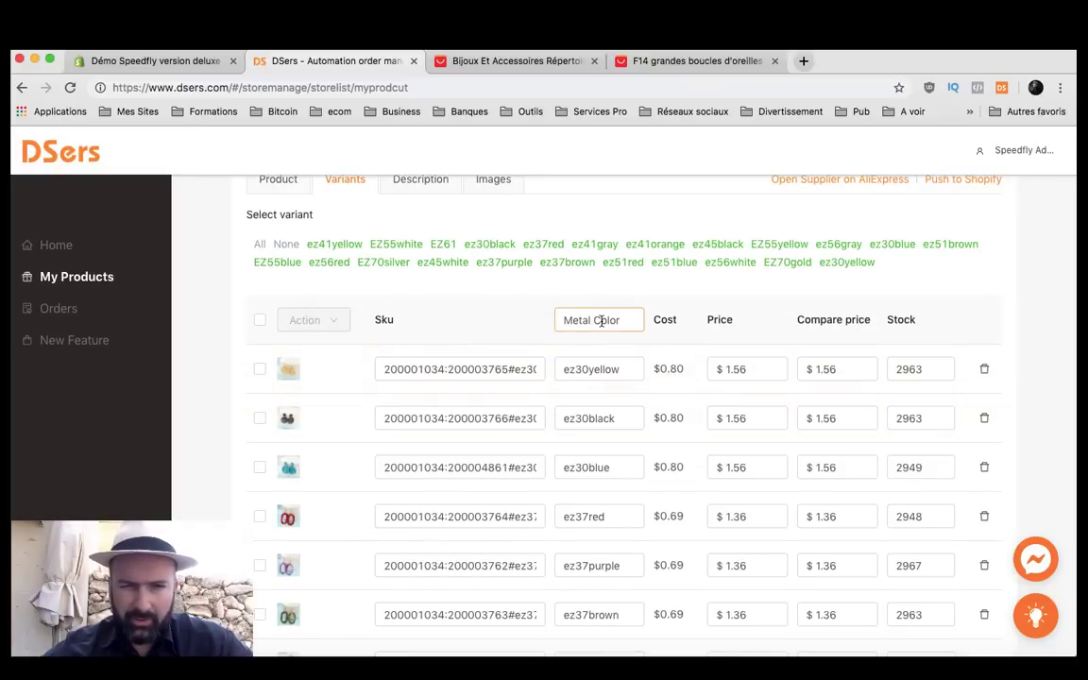
triple_click(601, 322)
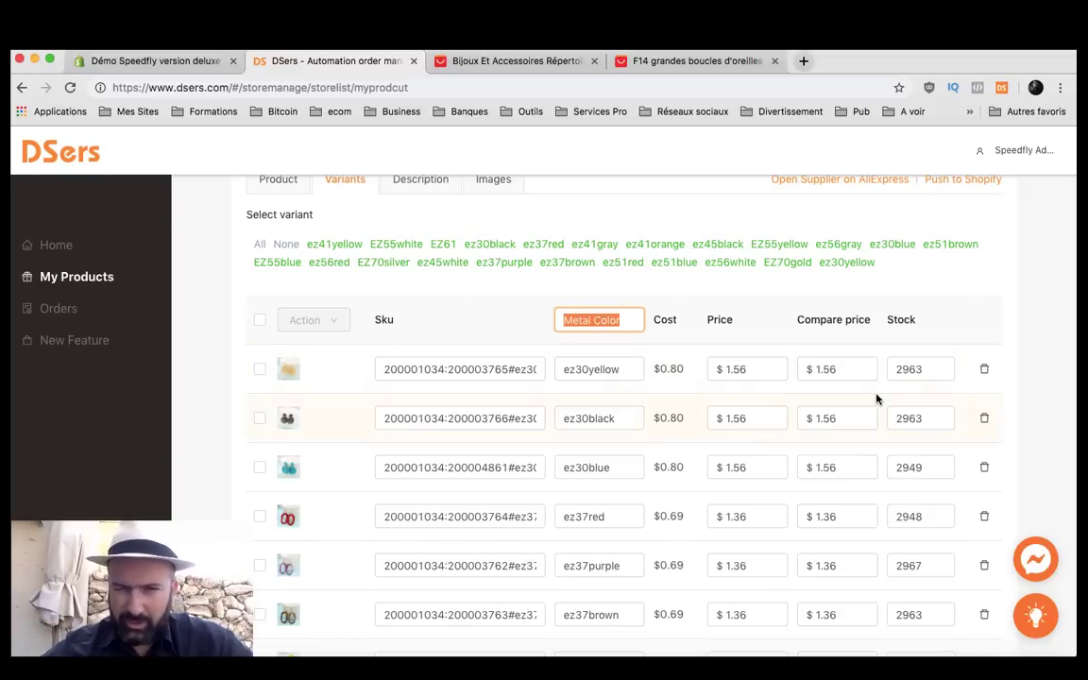
Select all variants of the earrings and set their price to 29.90 in bulk.
click(260, 321)
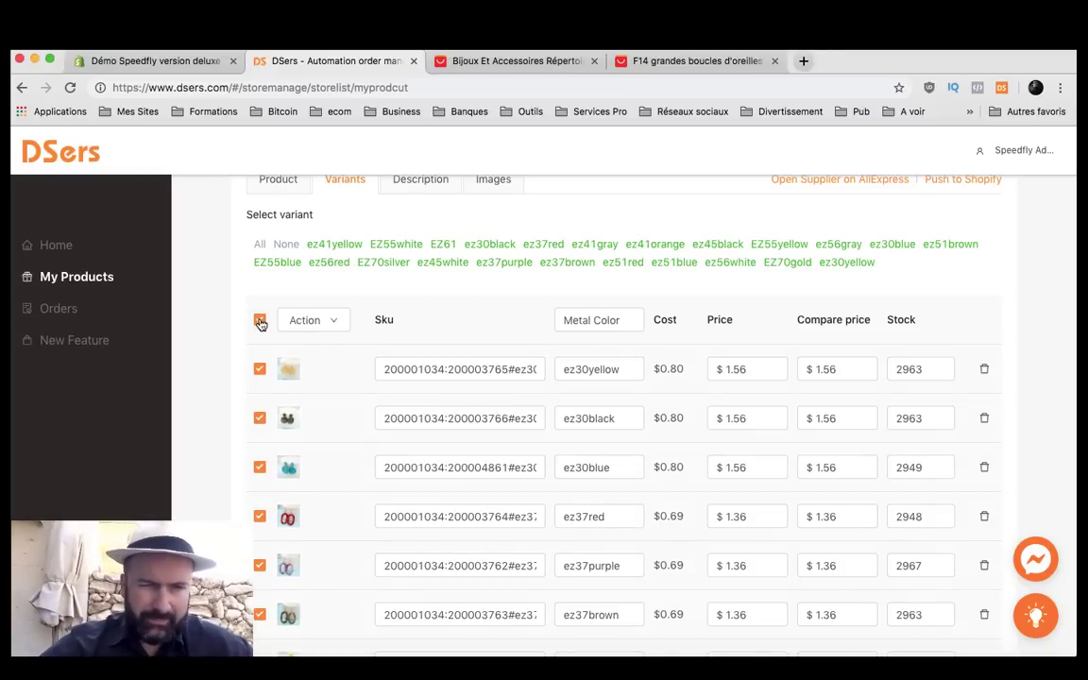
click(331, 321)
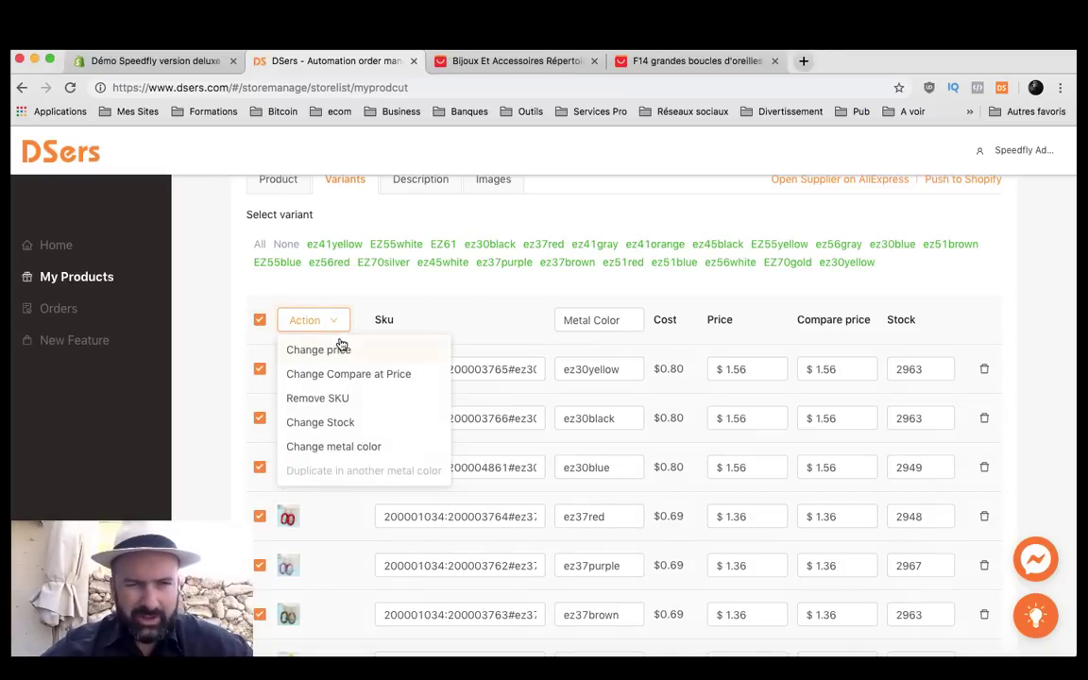
click(339, 350)
click(402, 297)
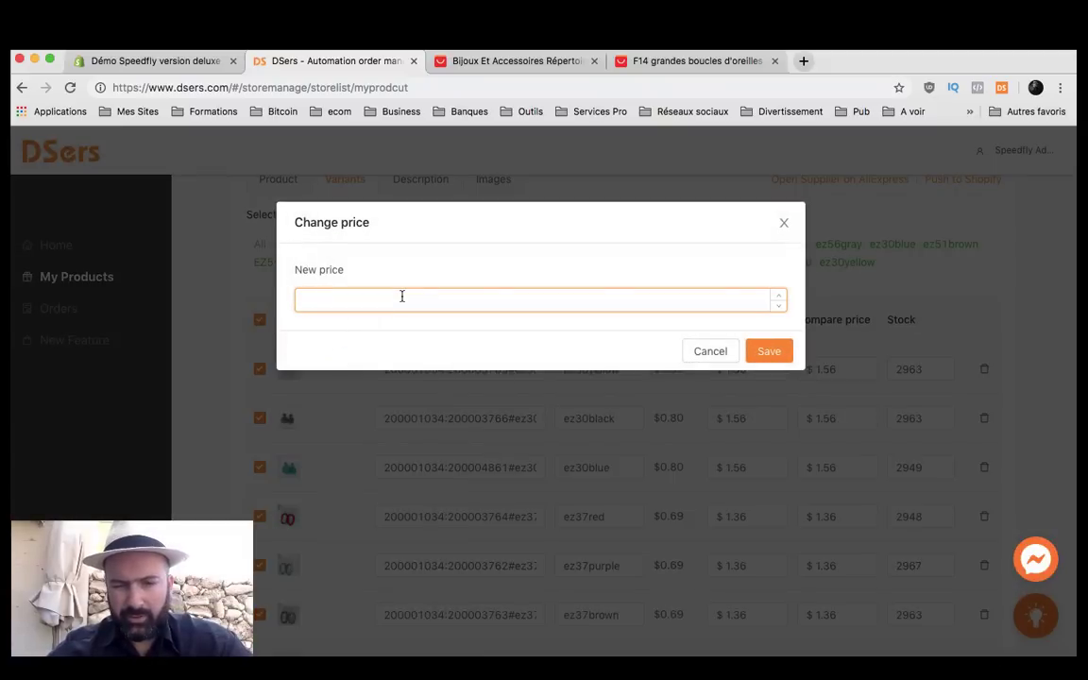
text(29)
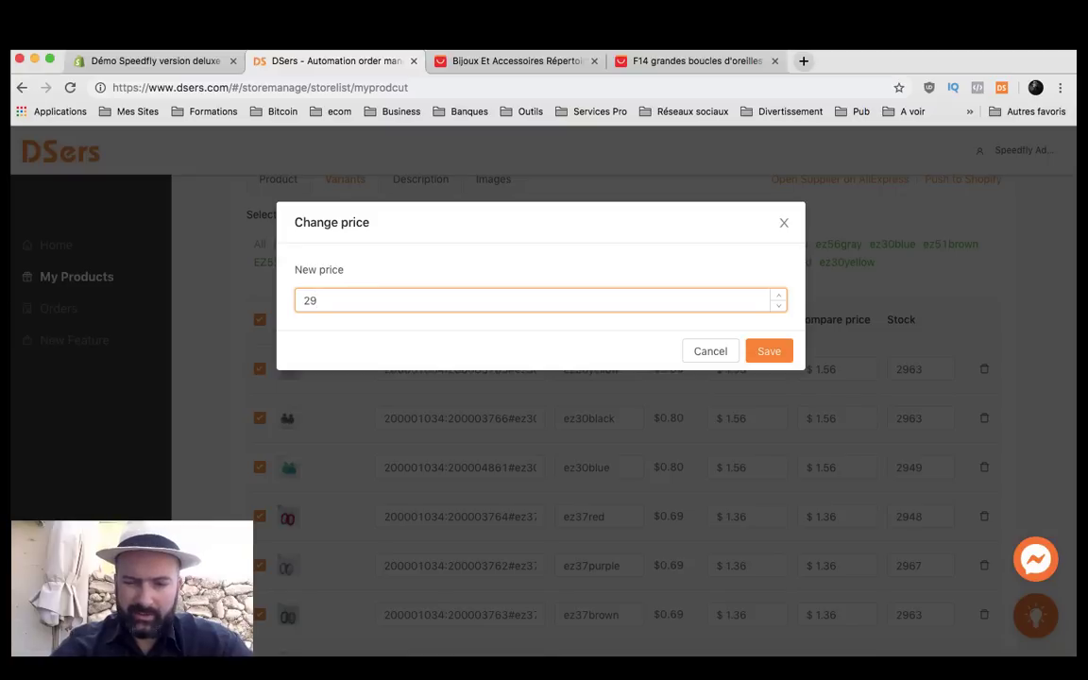
text(.90)
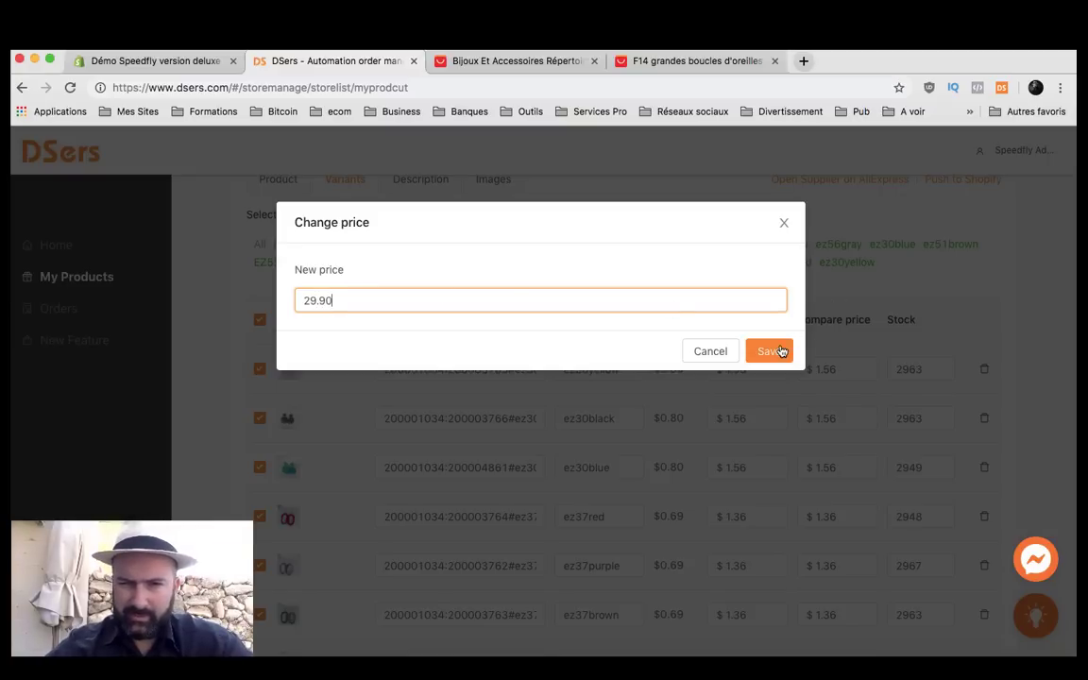
click(769, 351)
scroll(767, 448, down, 1)
scroll(768, 448, down, 5)
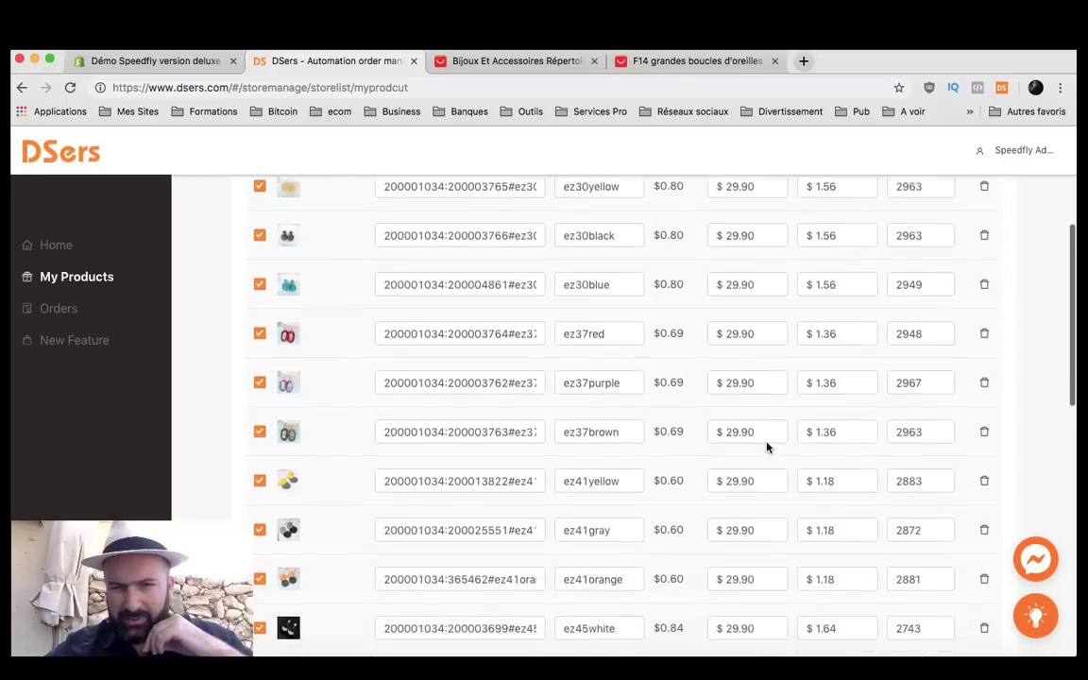
Check the bulk actions for the selected variants, view the metal color change dialog and close it without entering a color.
scroll(767, 448, up, 6)
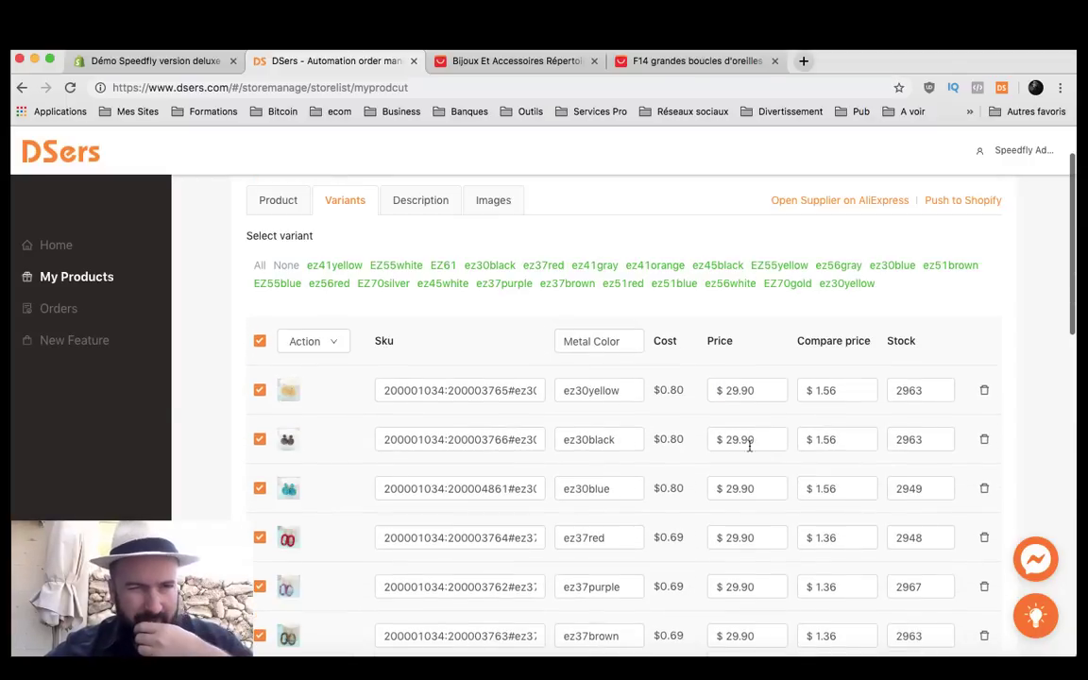
click(332, 345)
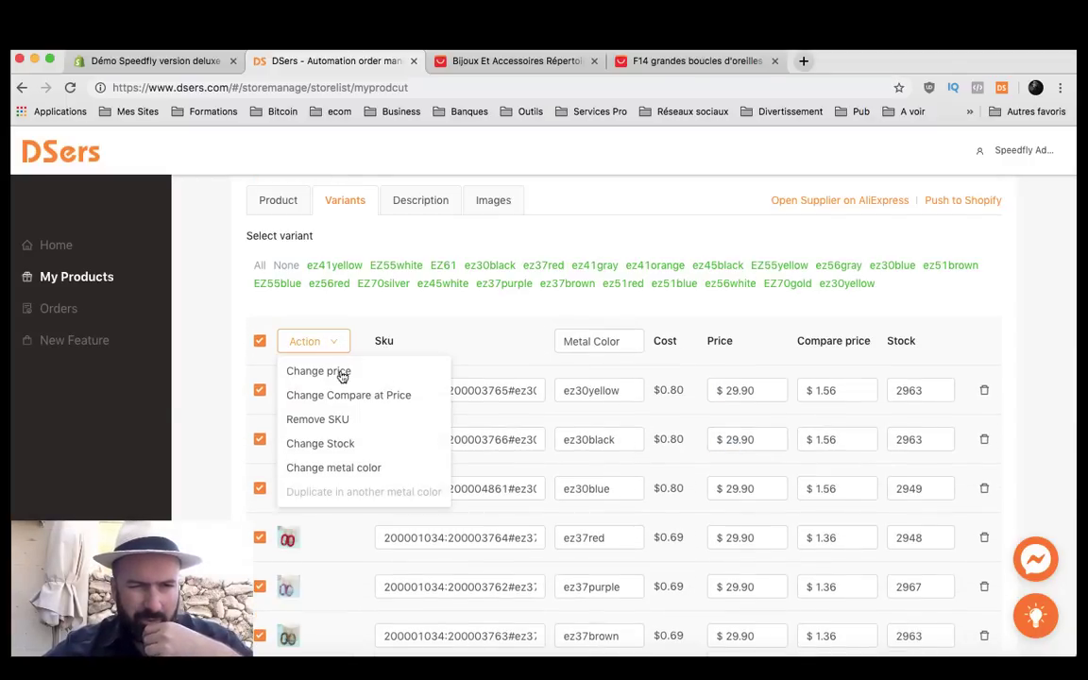
click(342, 468)
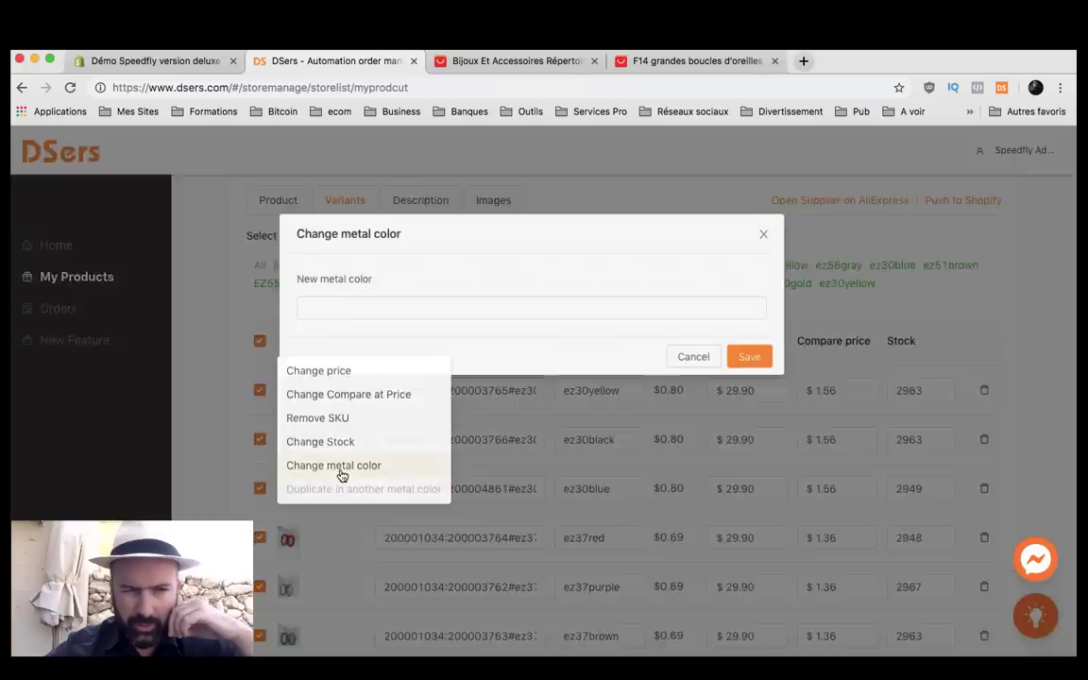
click(372, 302)
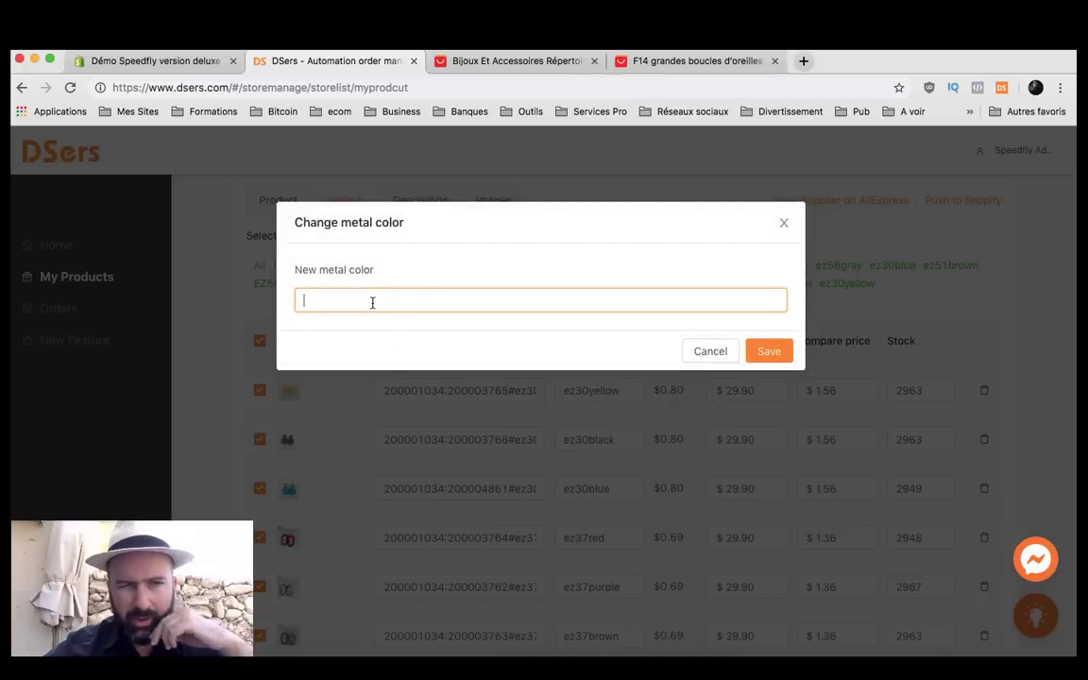
click(784, 223)
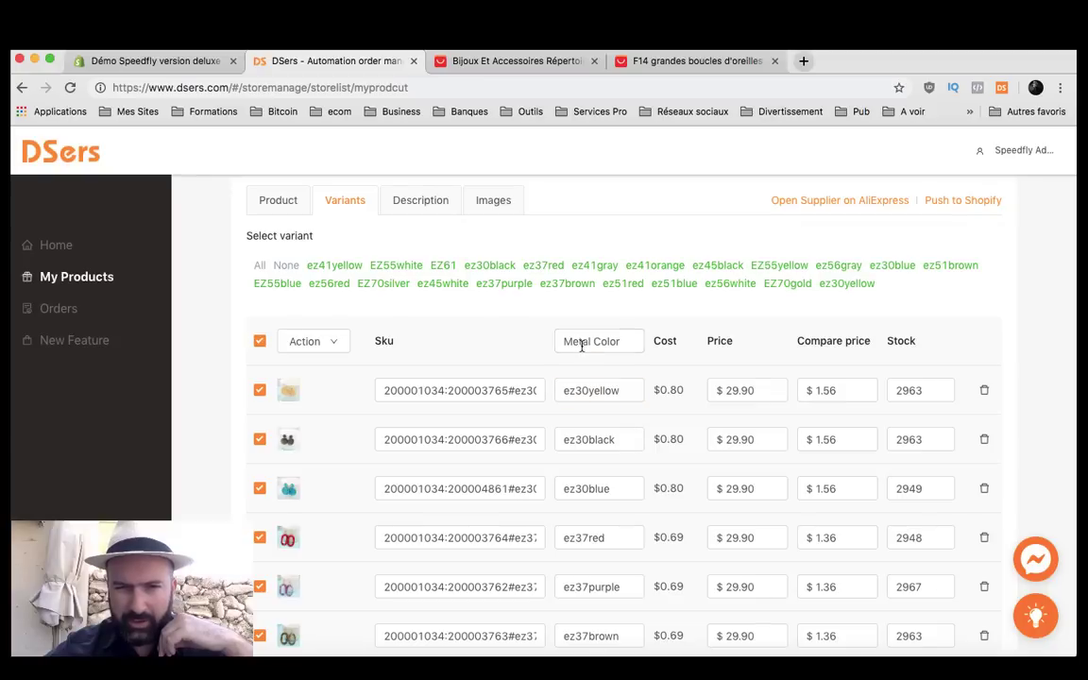
click(491, 439)
scroll(492, 433, down, 2)
scroll(492, 434, up, 3)
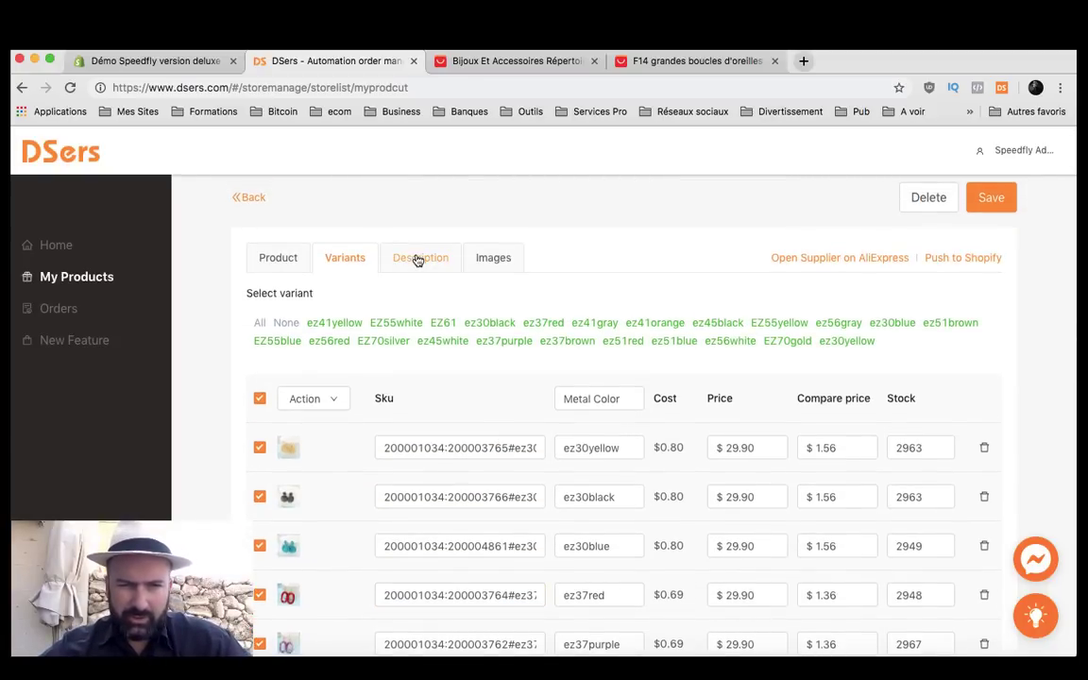
Examine the product's description text and its image gallery in the product editor.
click(418, 259)
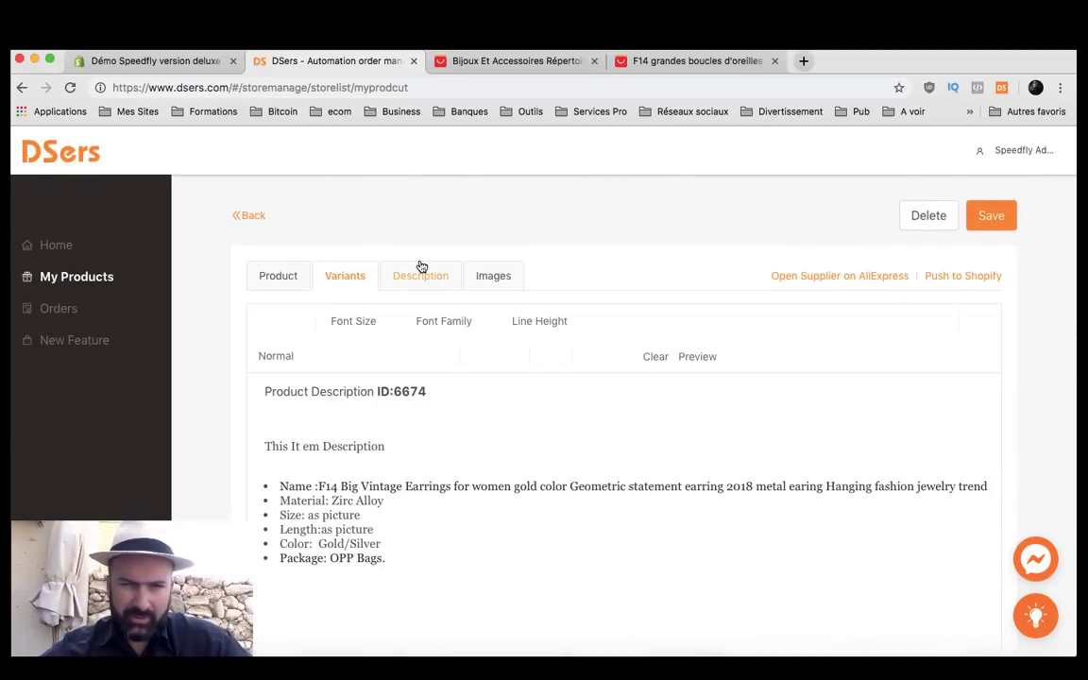
scroll(472, 454, down, 2)
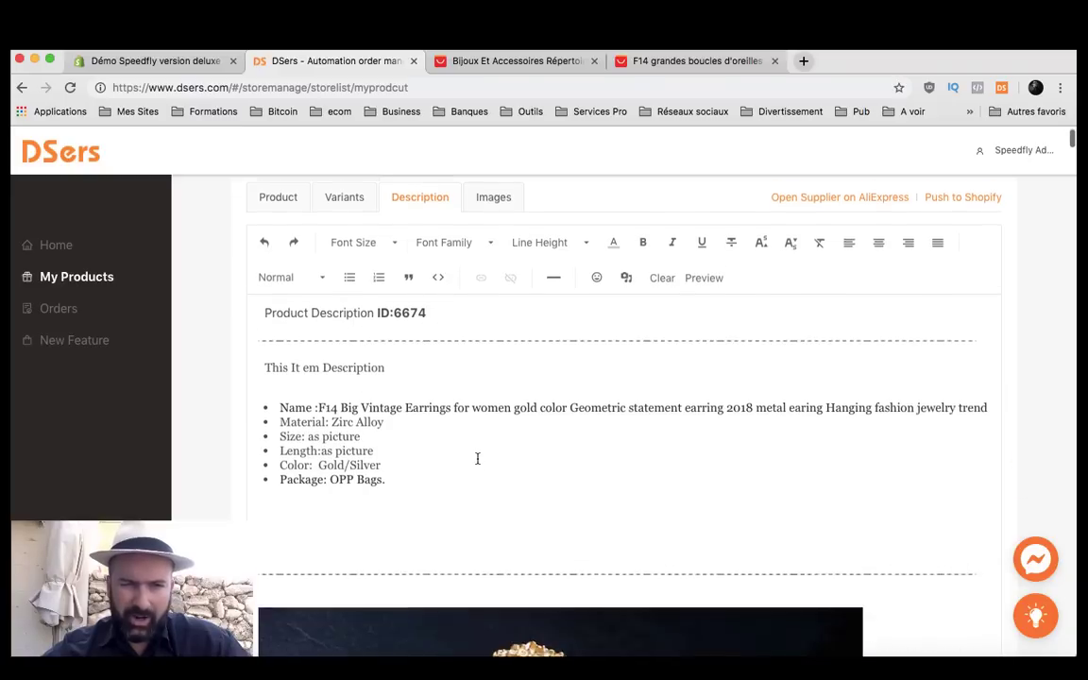
scroll(477, 458, down, 5)
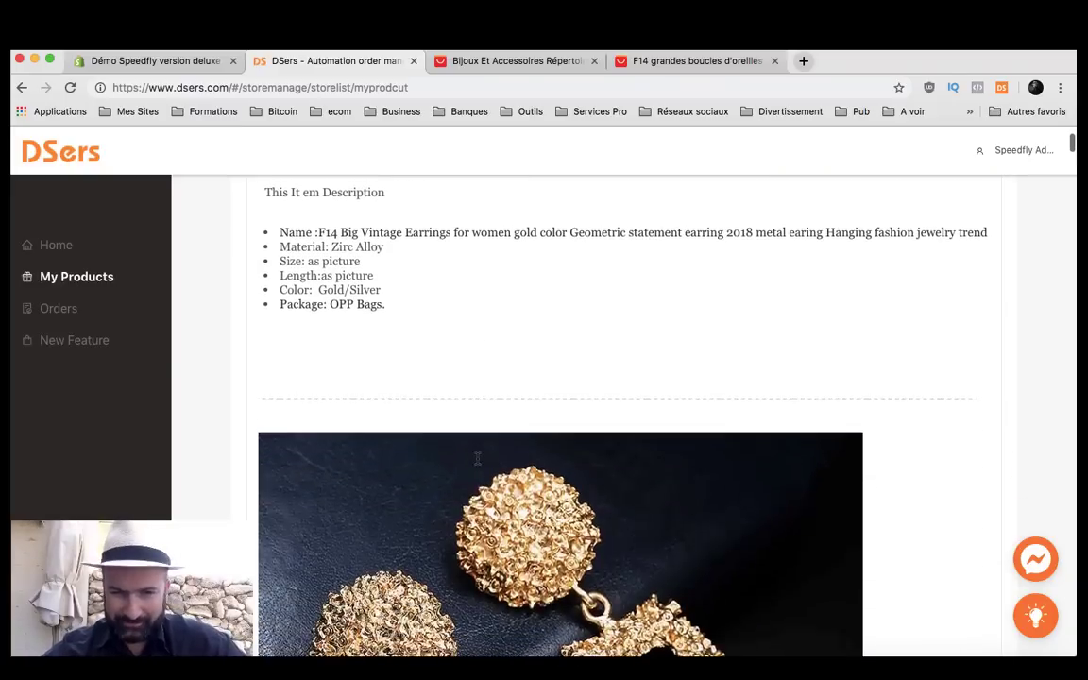
scroll(477, 460, up, 3)
scroll(477, 460, down, 2)
scroll(477, 460, up, 5)
scroll(472, 462, down, 1)
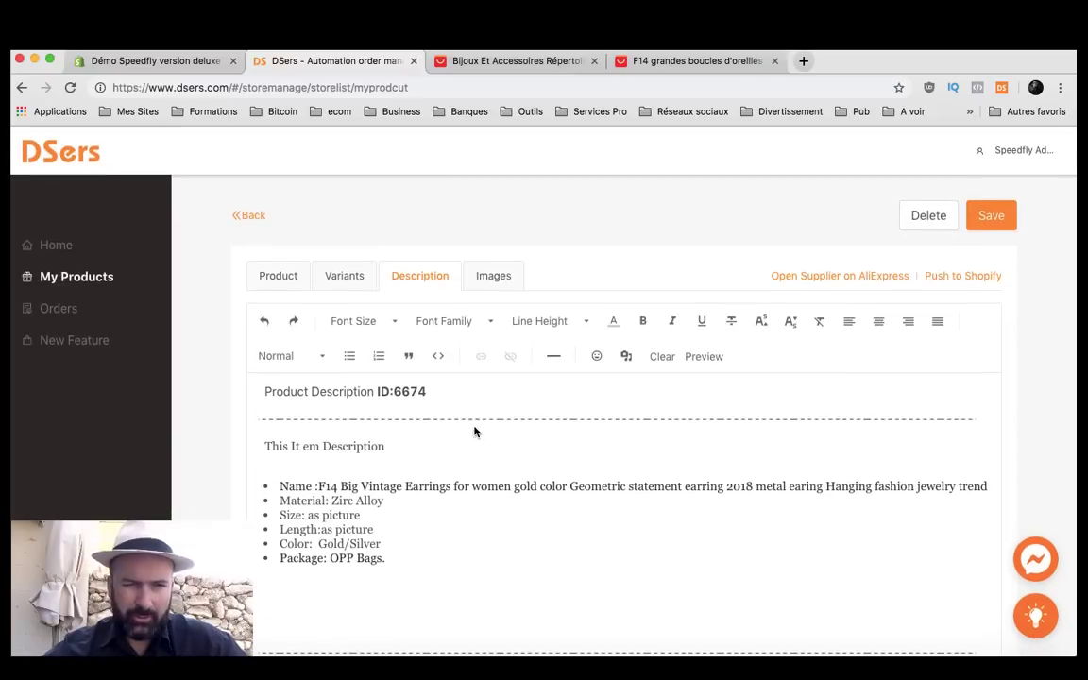
click(494, 276)
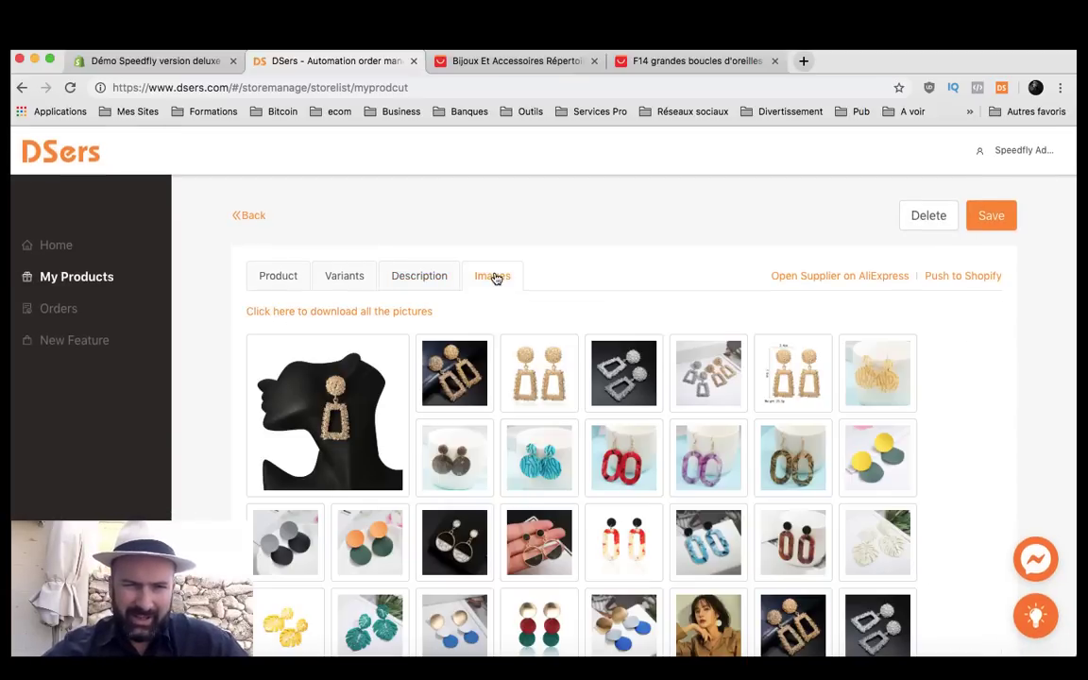
scroll(450, 462, down, 2)
scroll(450, 462, up, 2)
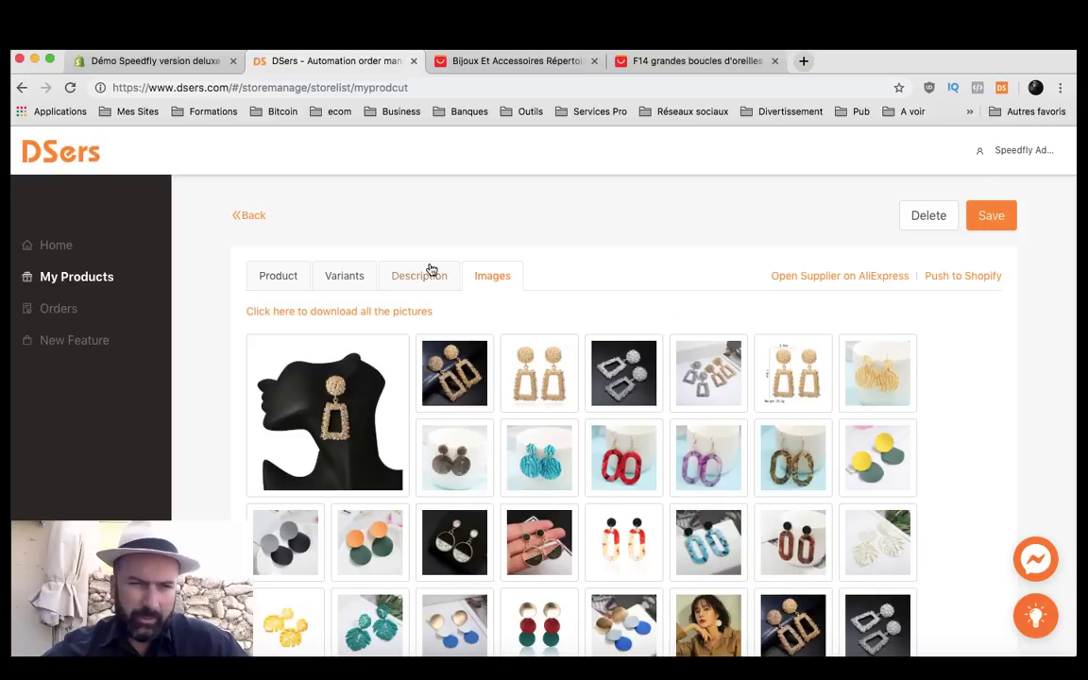
Go back to the product's main details, leave the editor without saving and look over the imported earrings in the product list.
click(274, 284)
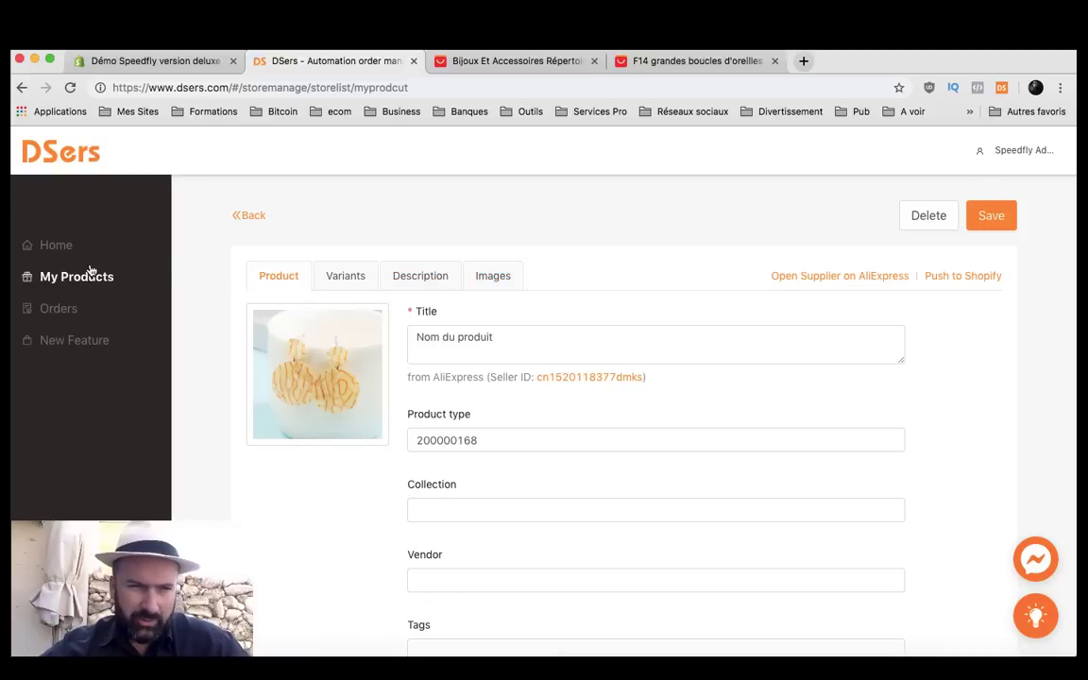
click(250, 217)
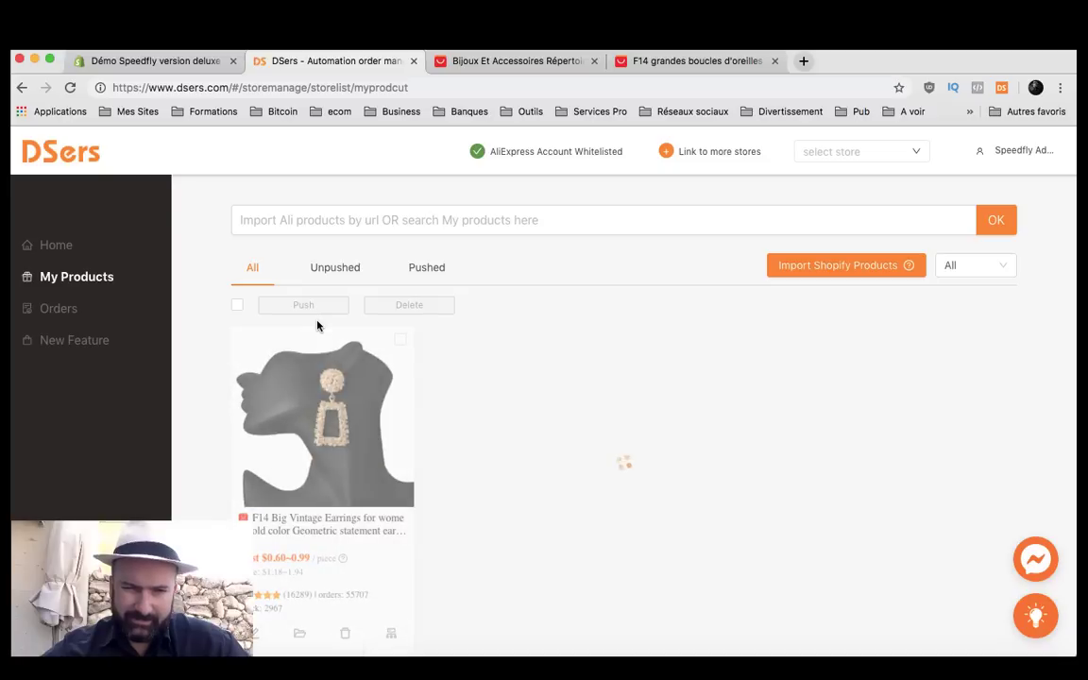
scroll(318, 343, down, 3)
mouse_move(287, 484)
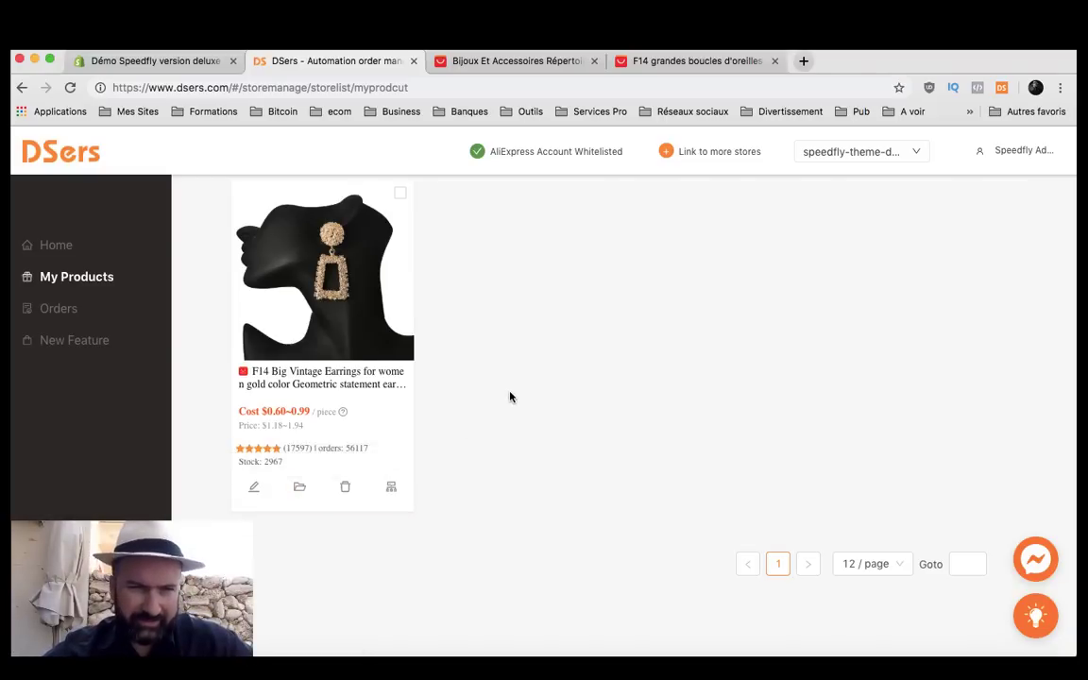
scroll(511, 392, up, 3)
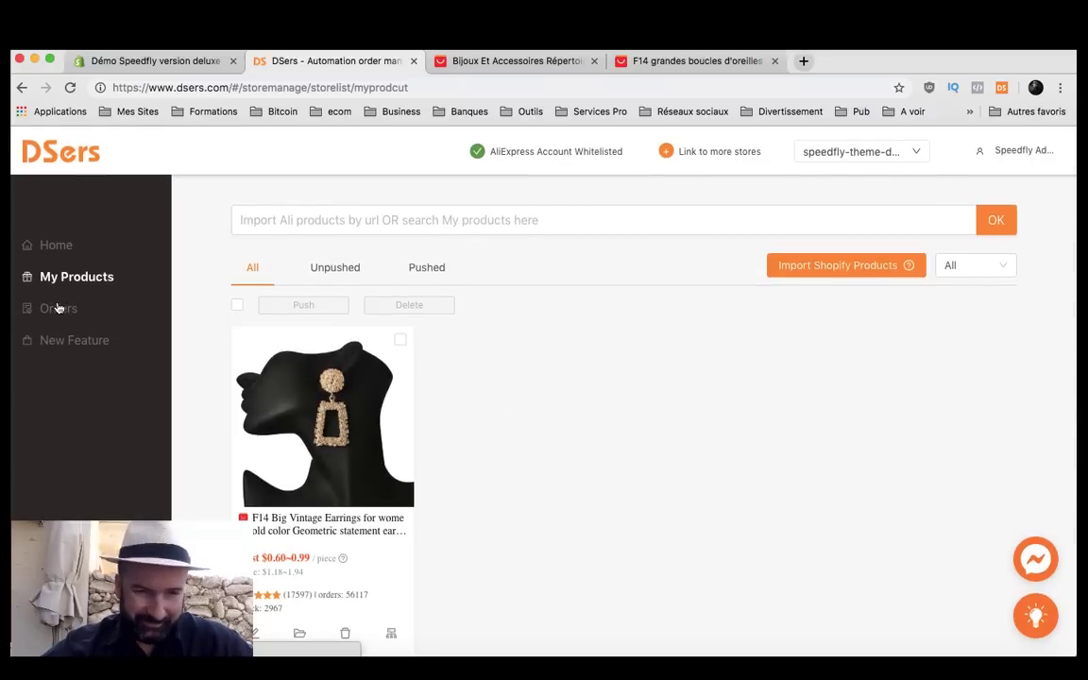
Open the DSers settings at the default shipping method section.
click(59, 248)
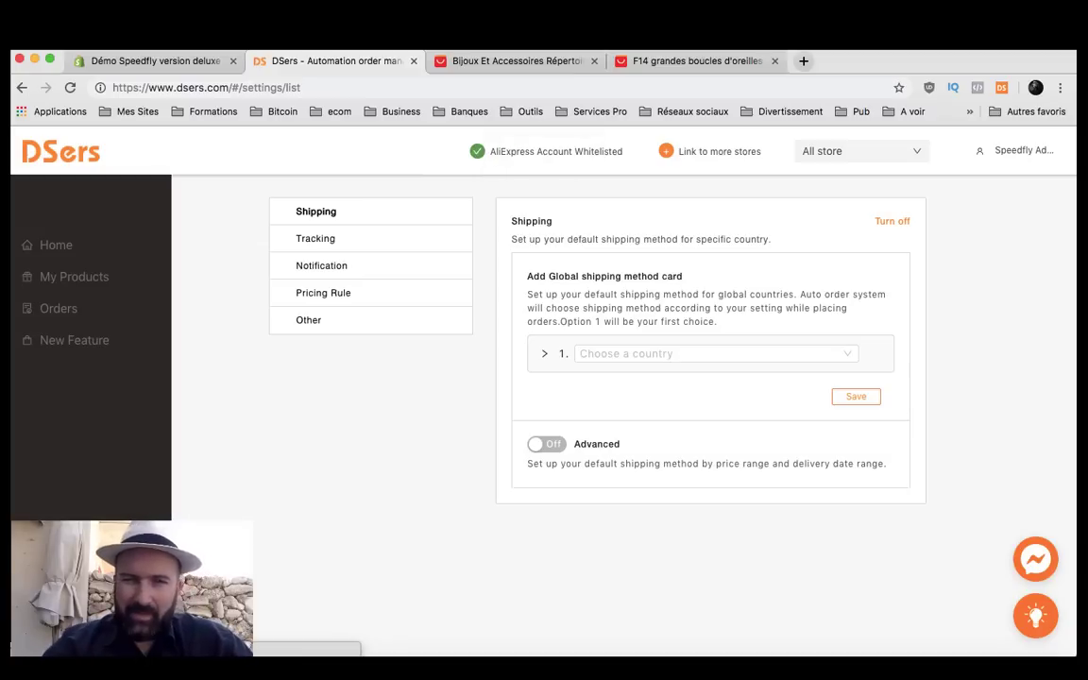
click(67, 284)
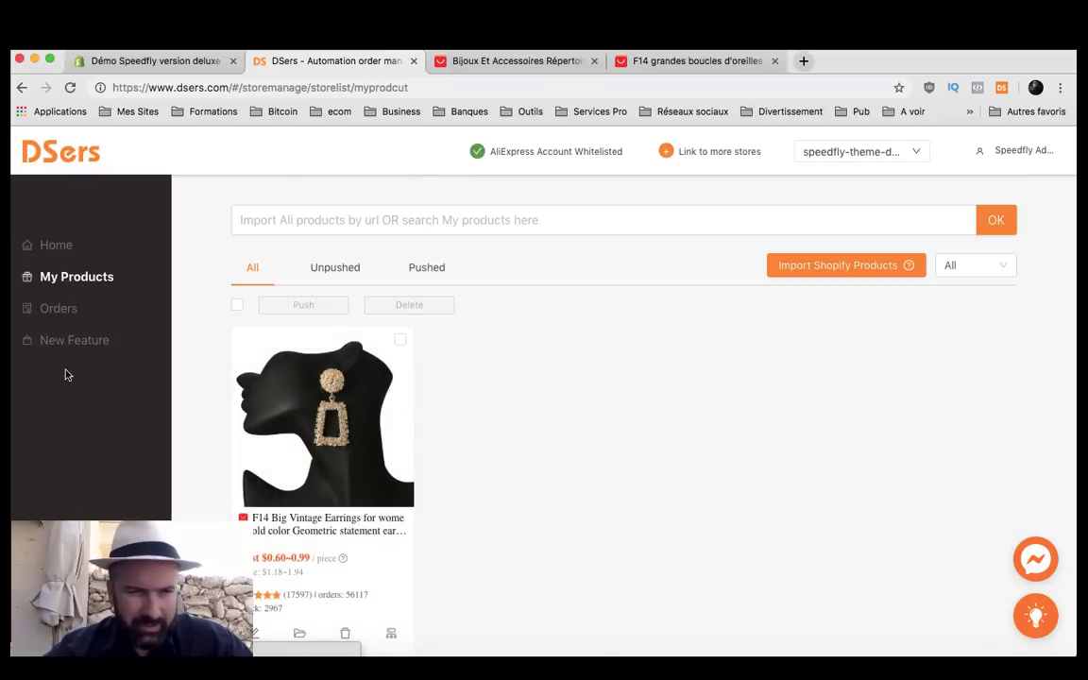
click(61, 613)
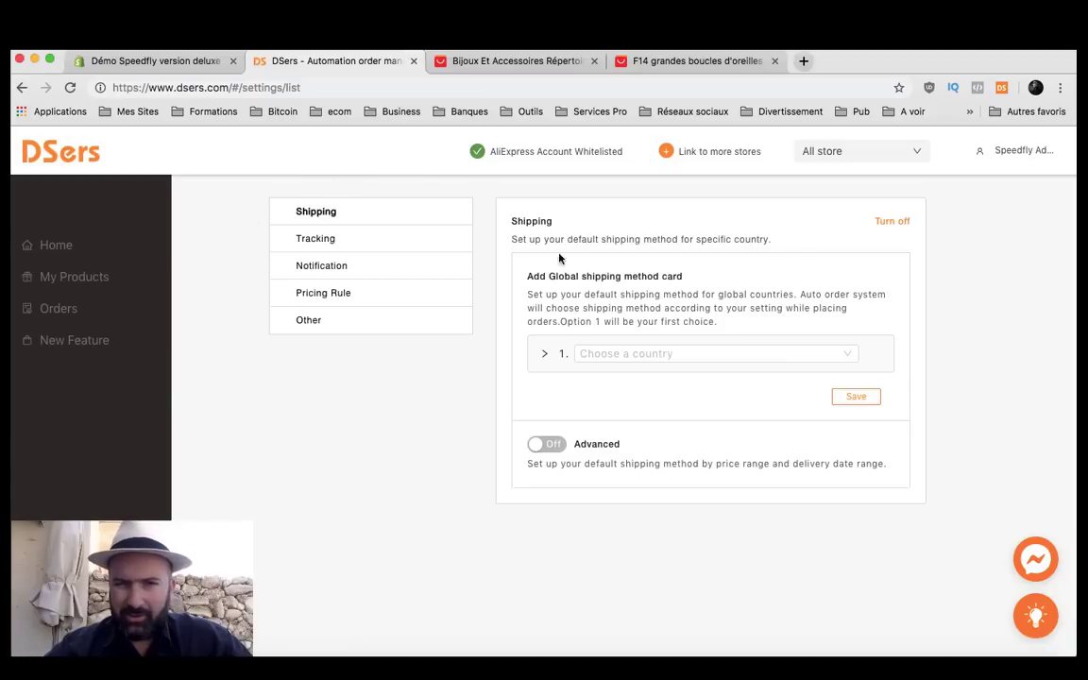
Choose Belgium as the first country in the global shipping card and AliExpress Standard Shipping as its first option.
click(617, 354)
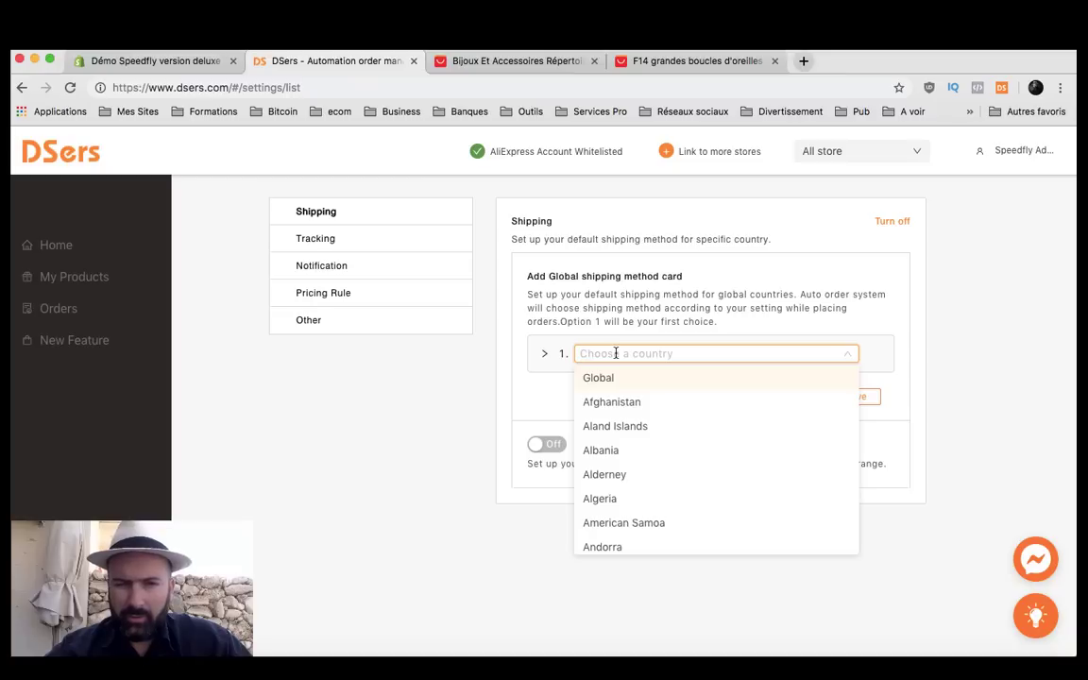
scroll(637, 524, down, 3)
scroll(636, 524, up, 3)
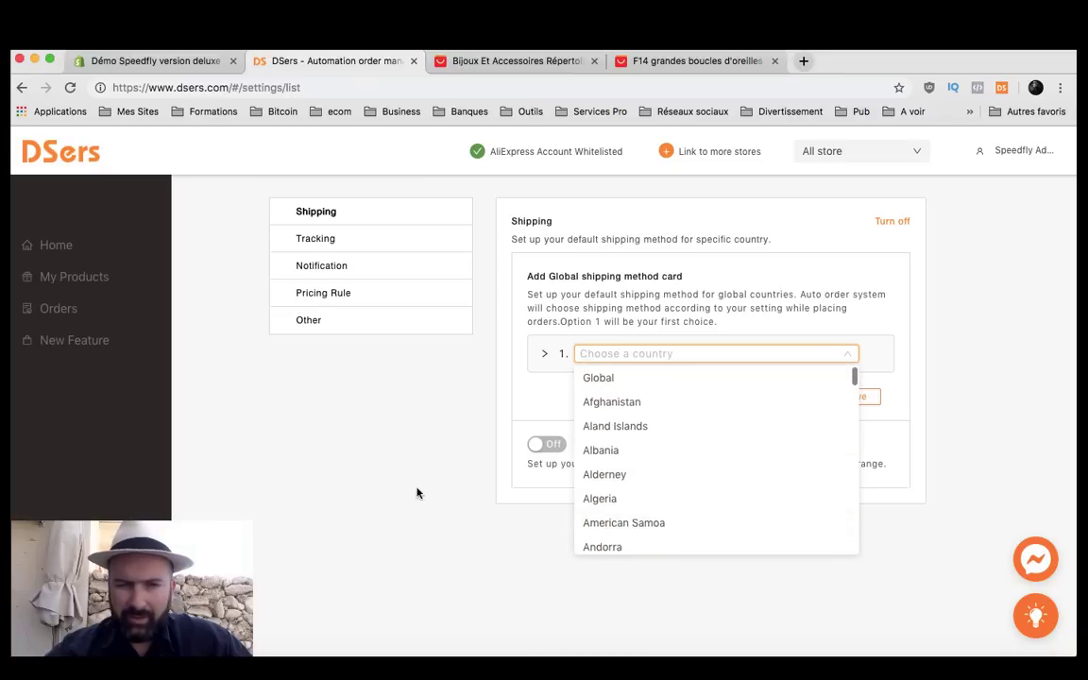
scroll(693, 521, down, 2)
scroll(693, 522, down, 5)
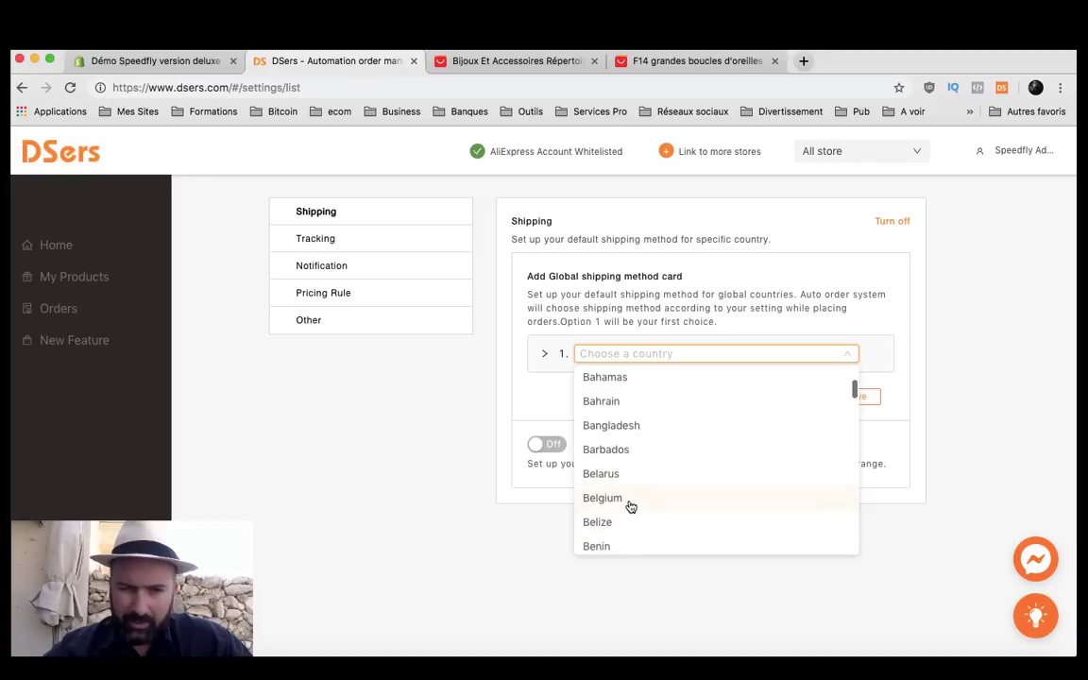
click(629, 499)
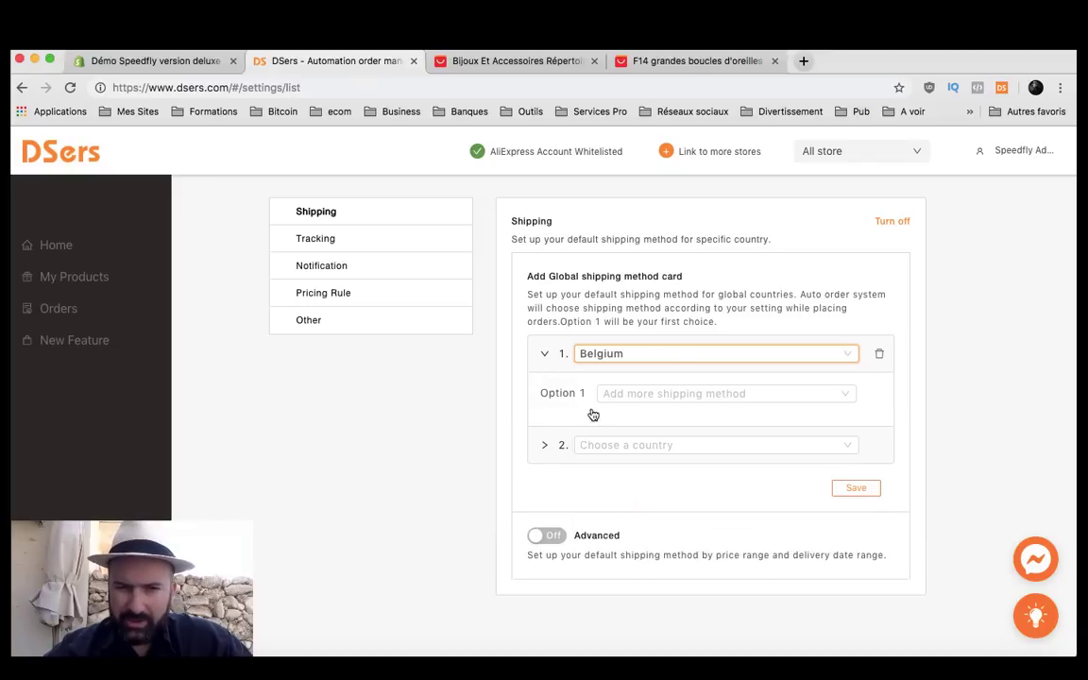
click(650, 389)
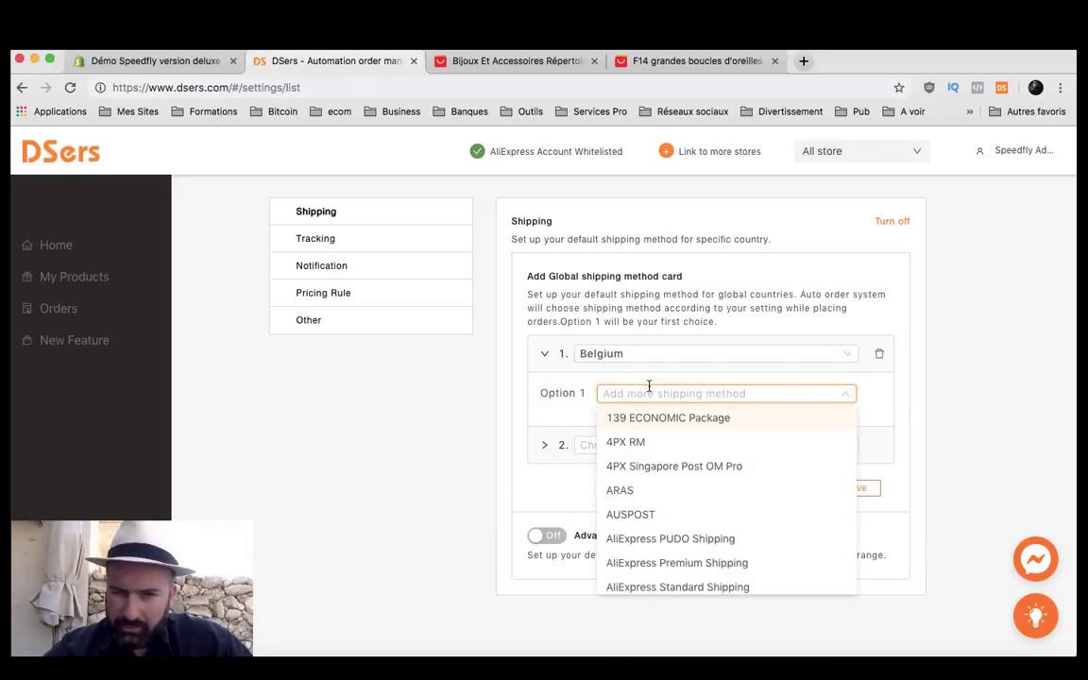
scroll(660, 486, down, 2)
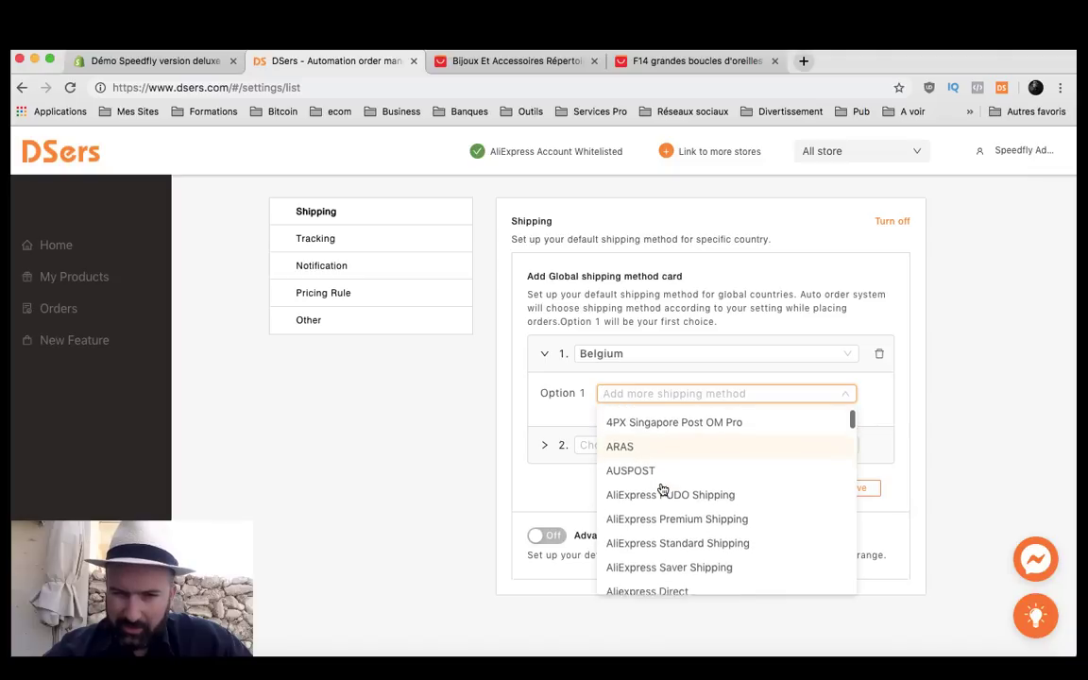
click(702, 542)
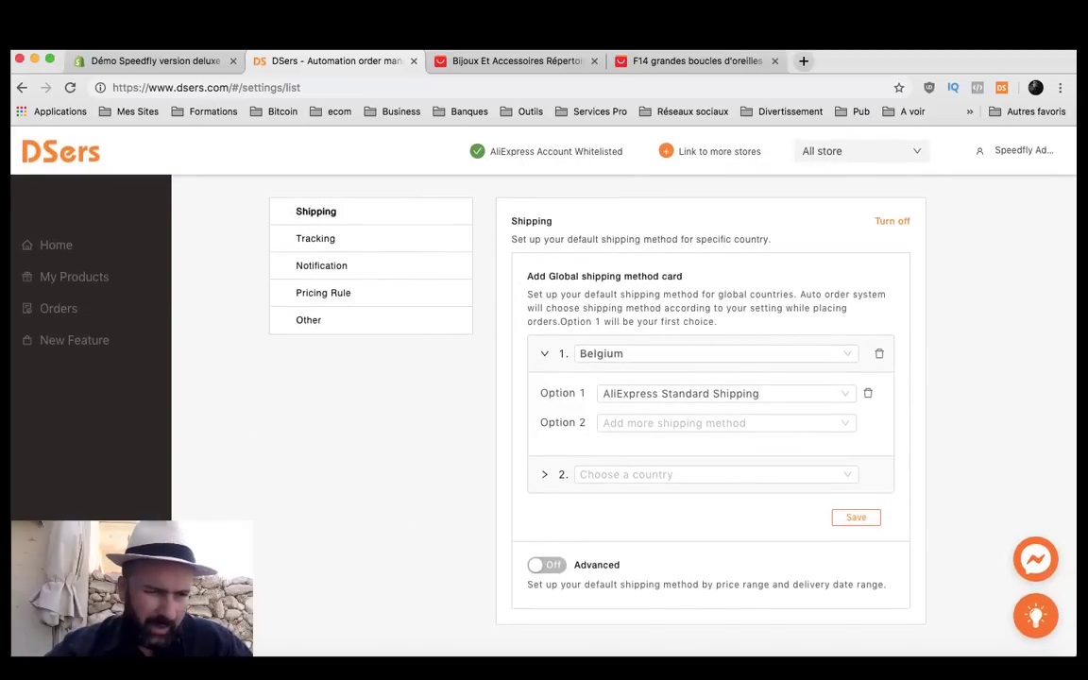
Reopen the settings and examine the available shipping carriers and custom tracking URL services for the speedfly-theme-deluxe store.
click(59, 619)
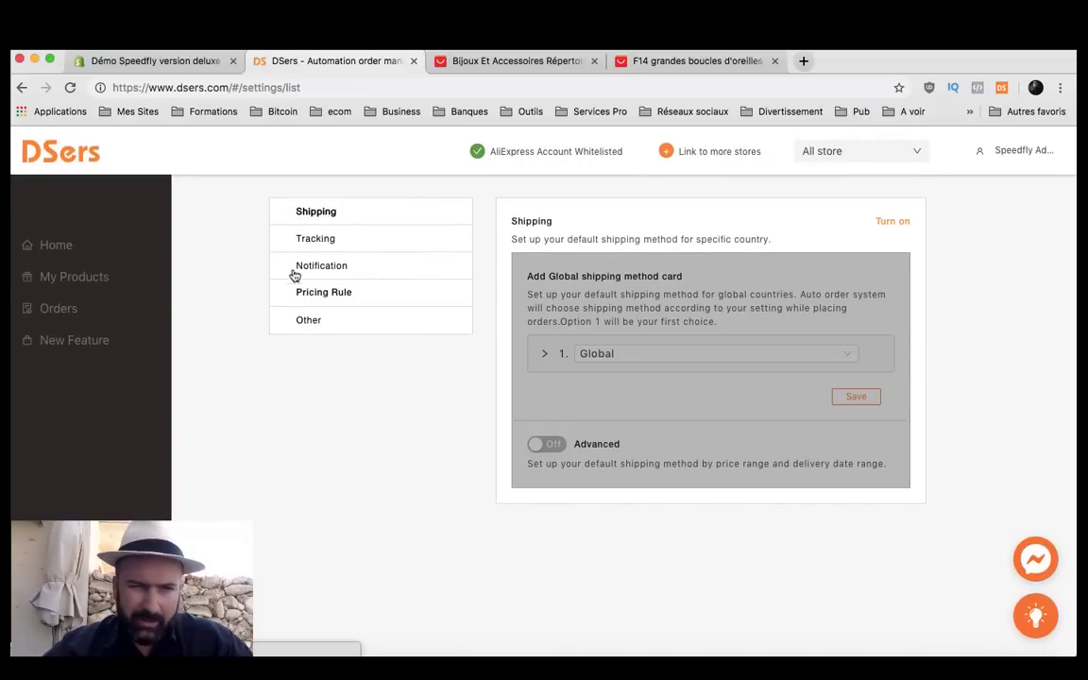
click(321, 246)
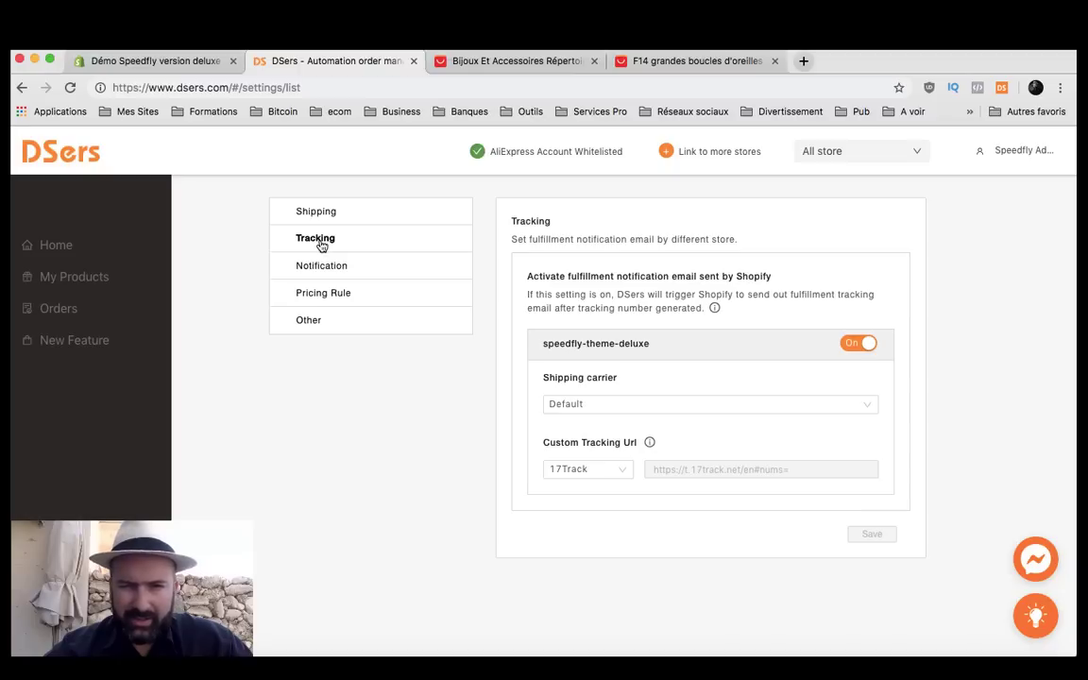
click(624, 413)
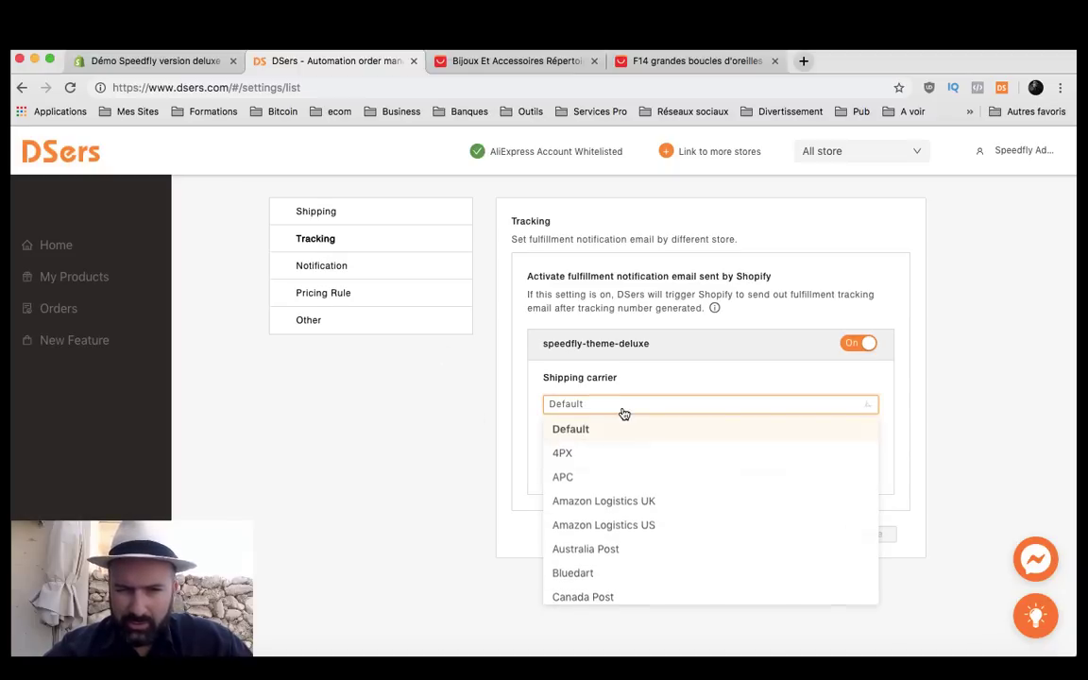
click(624, 414)
click(603, 476)
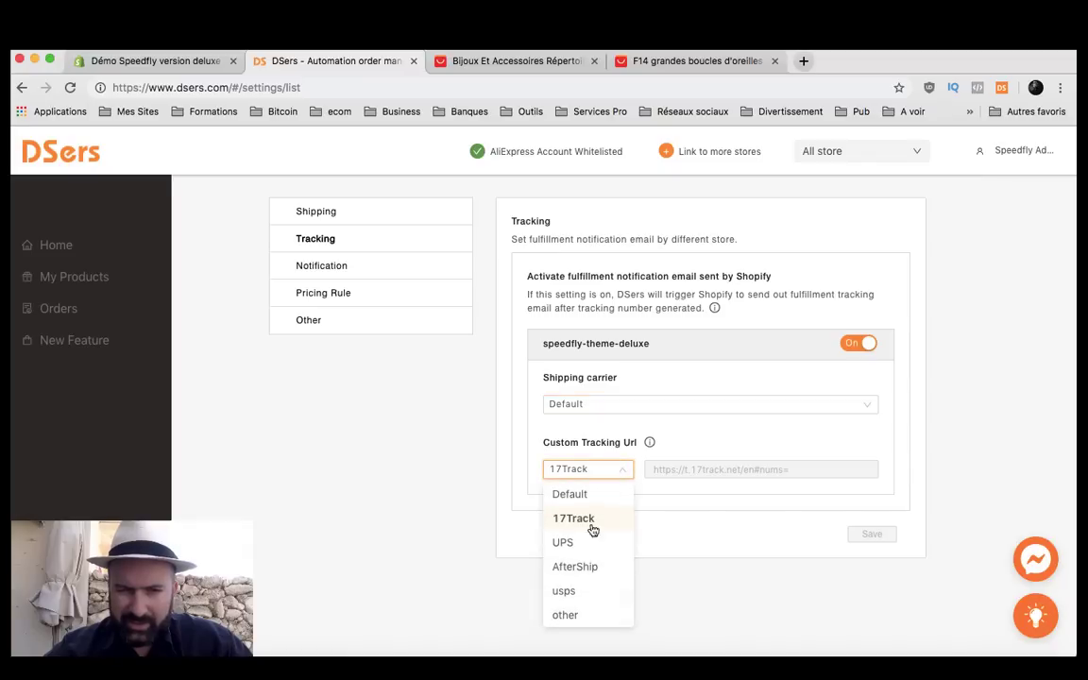
click(413, 510)
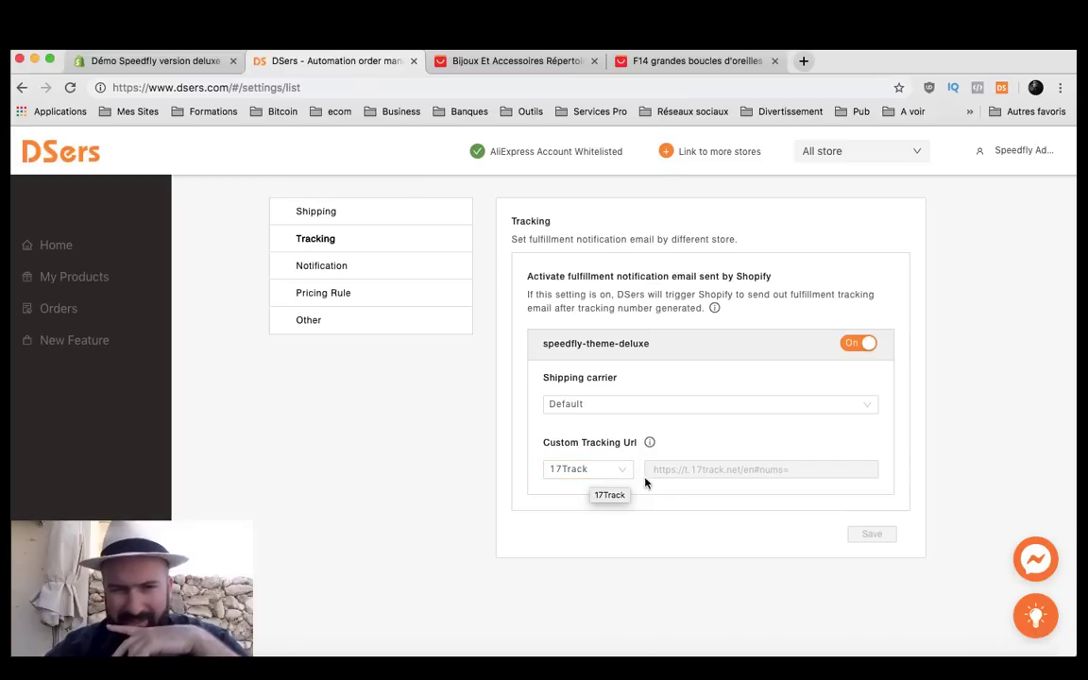
Enable notifications for out-of-stock products, supplier price changes and canceled AliExpress orders, and save the notification settings.
click(336, 271)
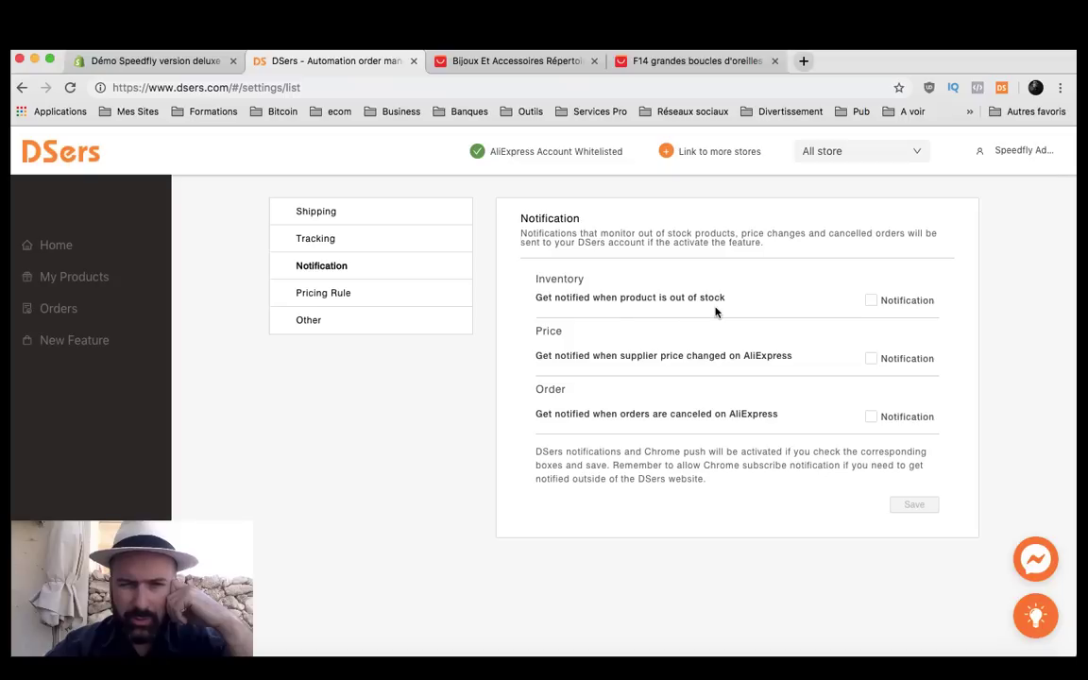
click(873, 304)
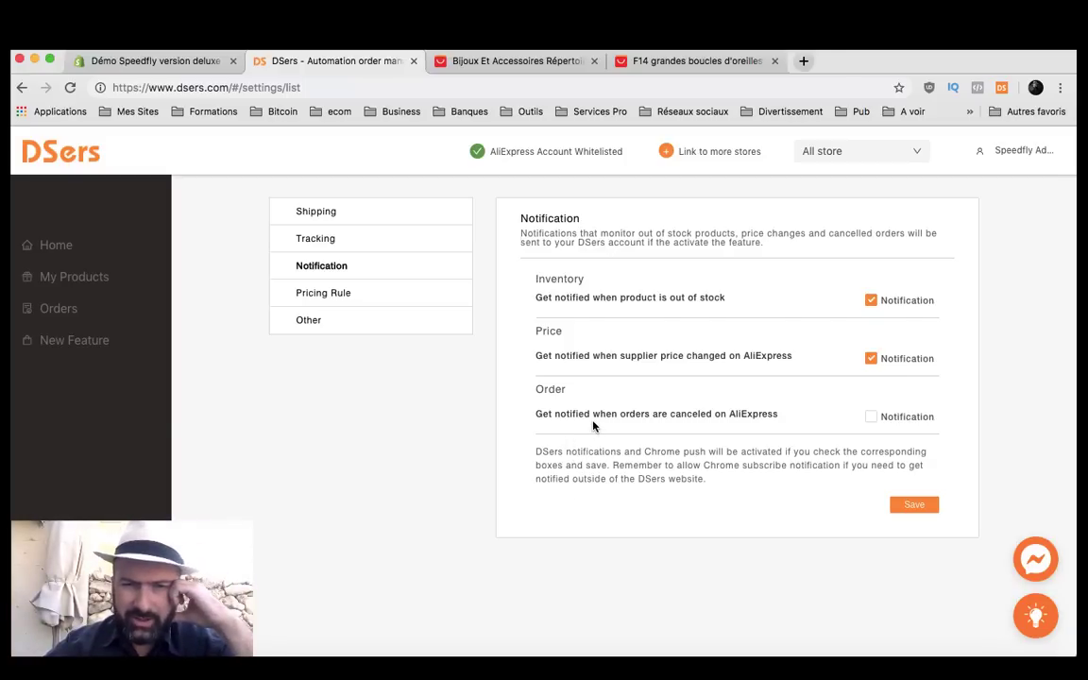
click(871, 418)
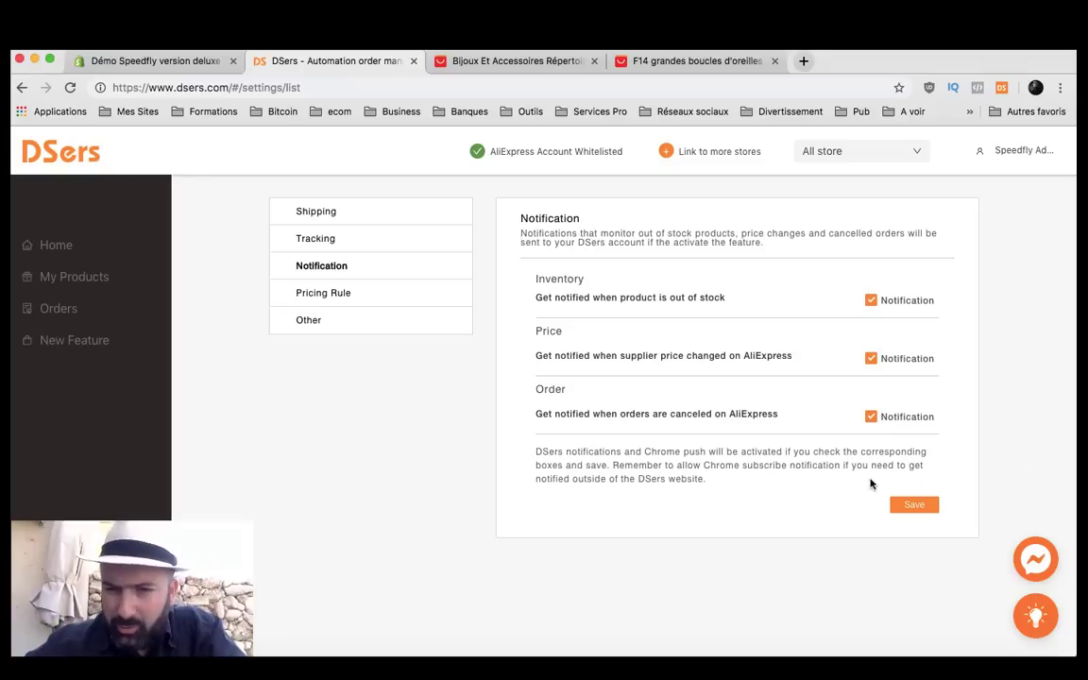
click(913, 504)
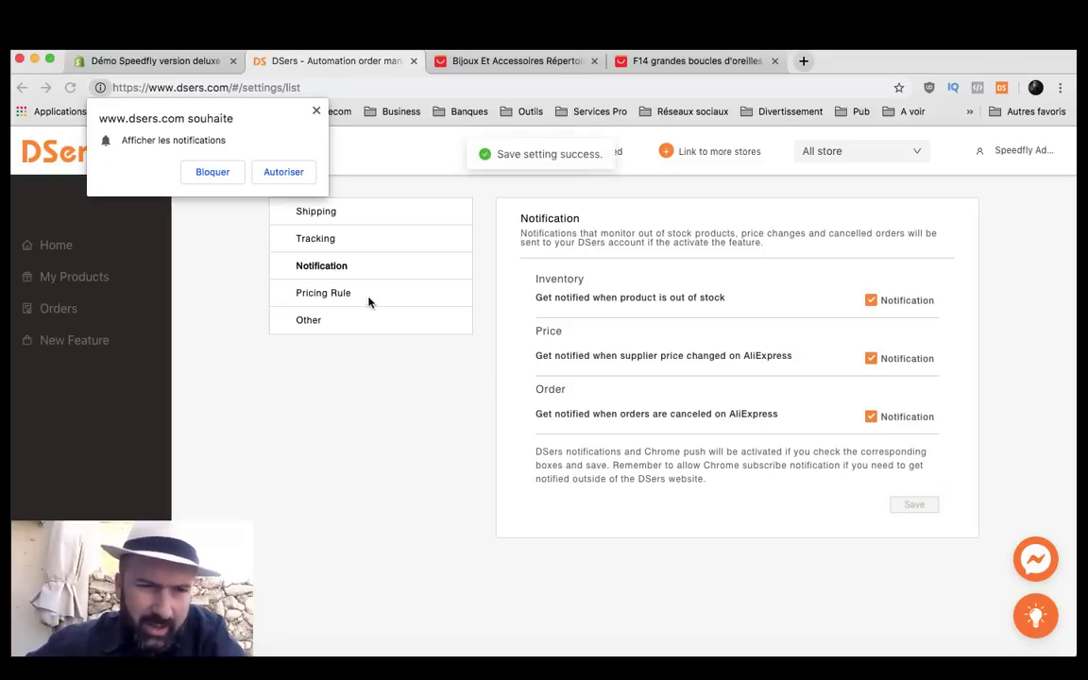
Allow browser notifications from DSers and review the pricing rule and assigned cents options for the speedfly-theme-deluxe store.
click(280, 171)
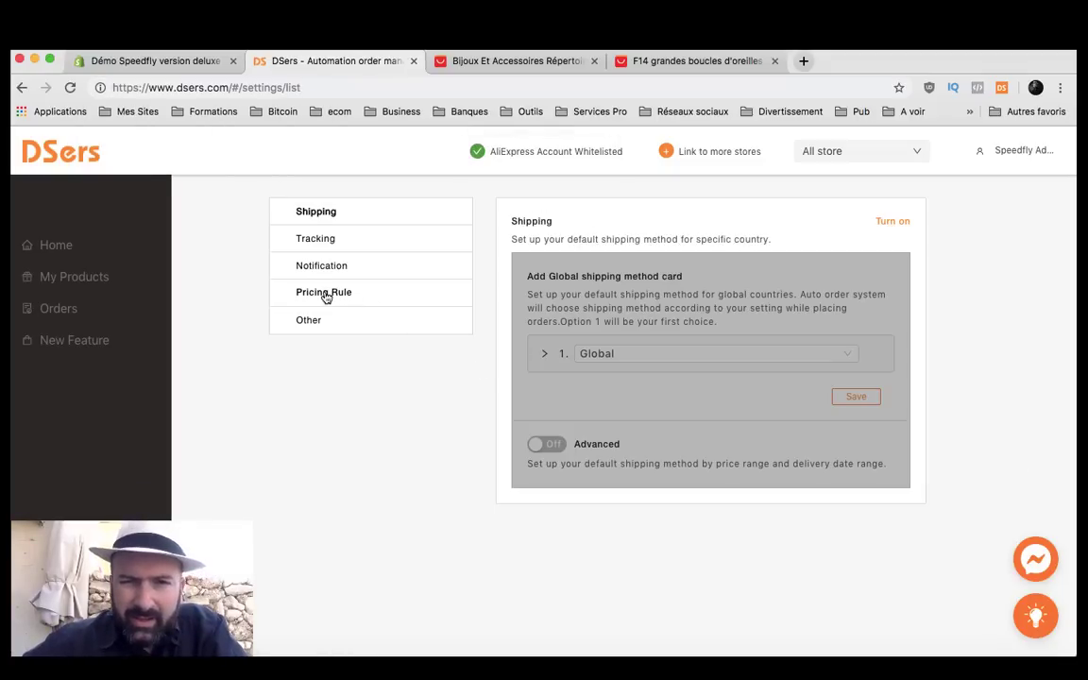
click(324, 294)
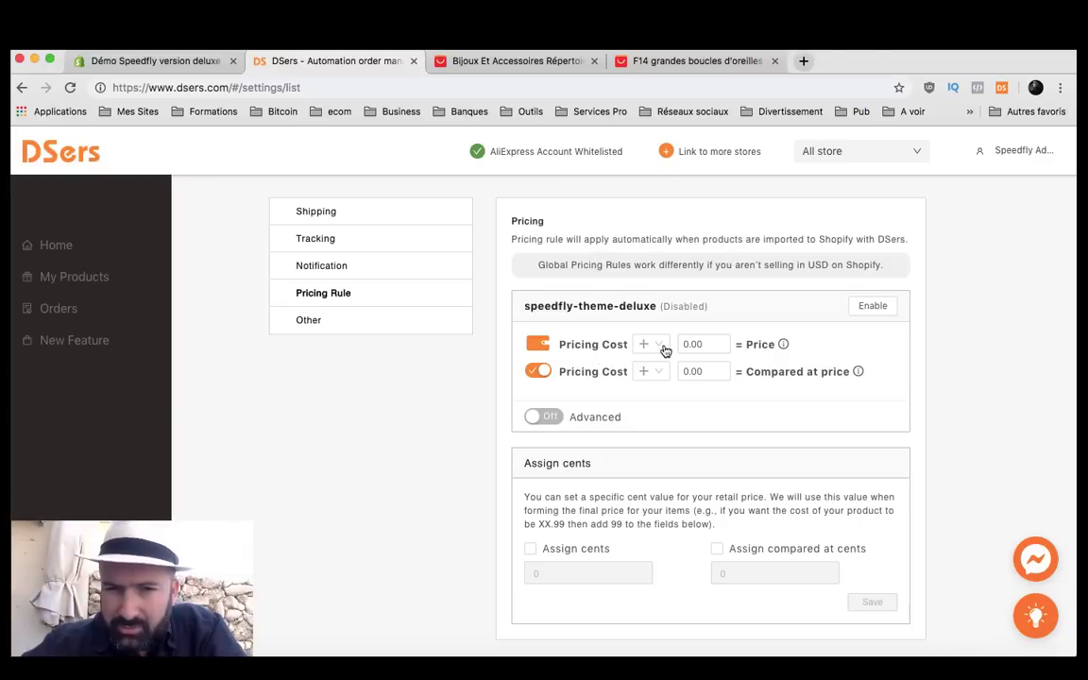
scroll(704, 417, down, 1)
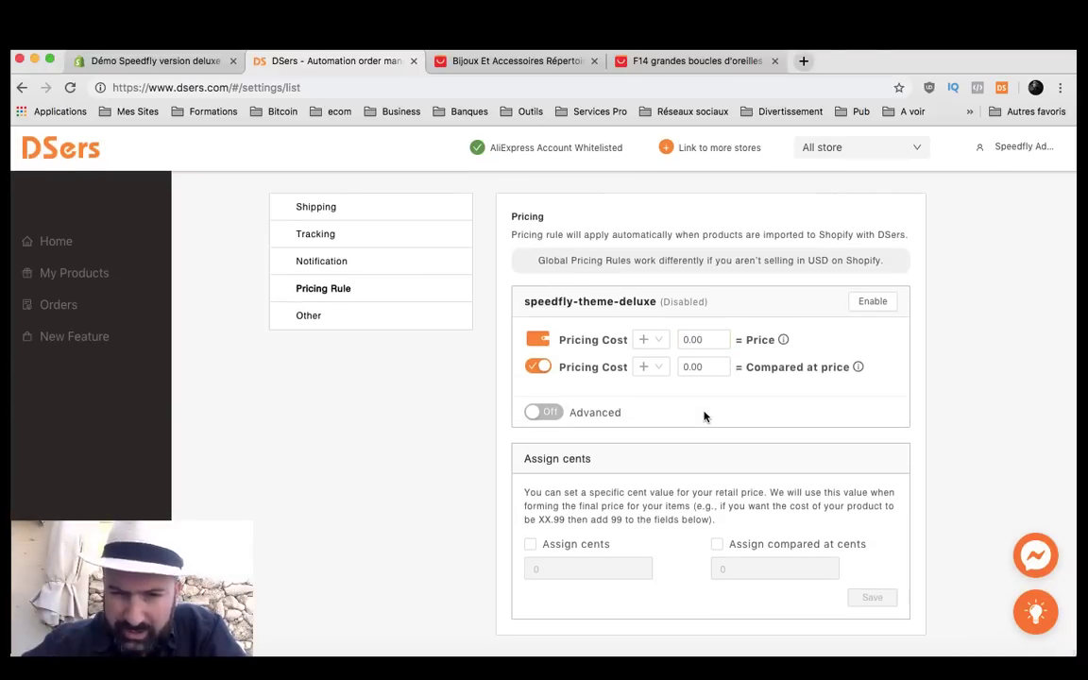
scroll(704, 416, up, 1)
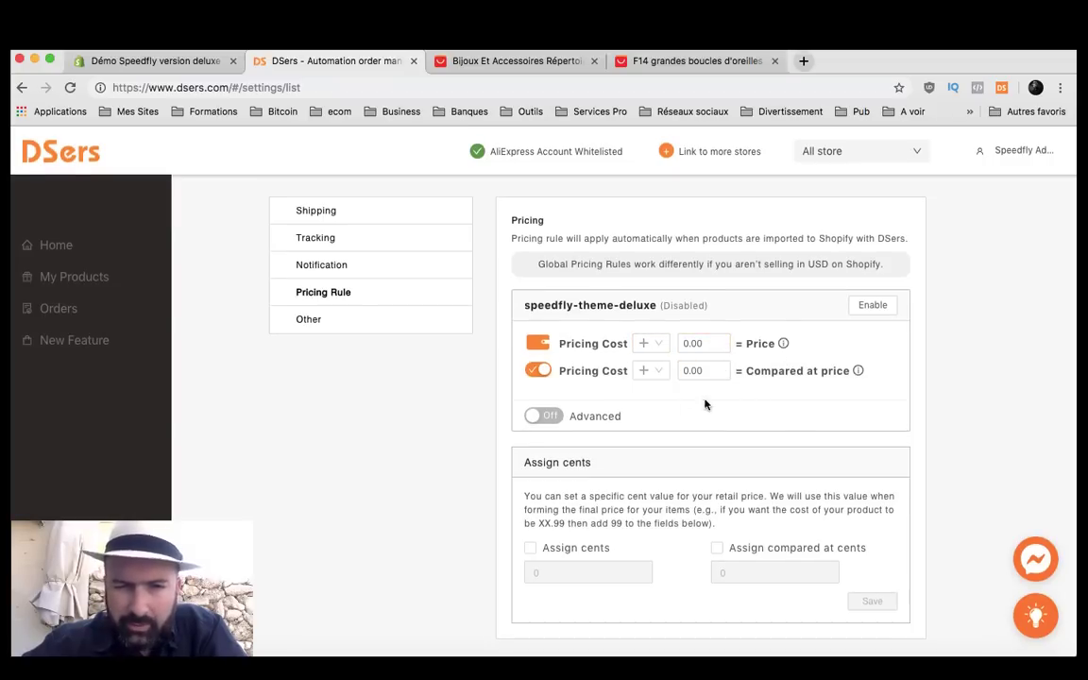
scroll(633, 528, down, 1)
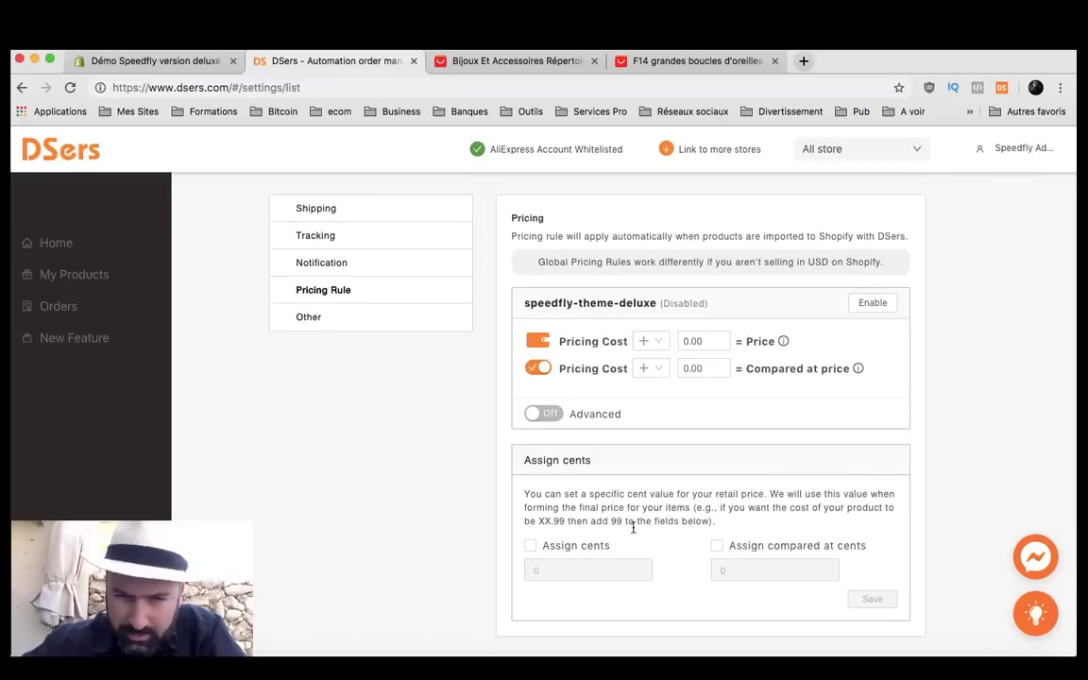
Turn on syncing of the Ali order number to Shopify additional details in the other settings.
click(309, 323)
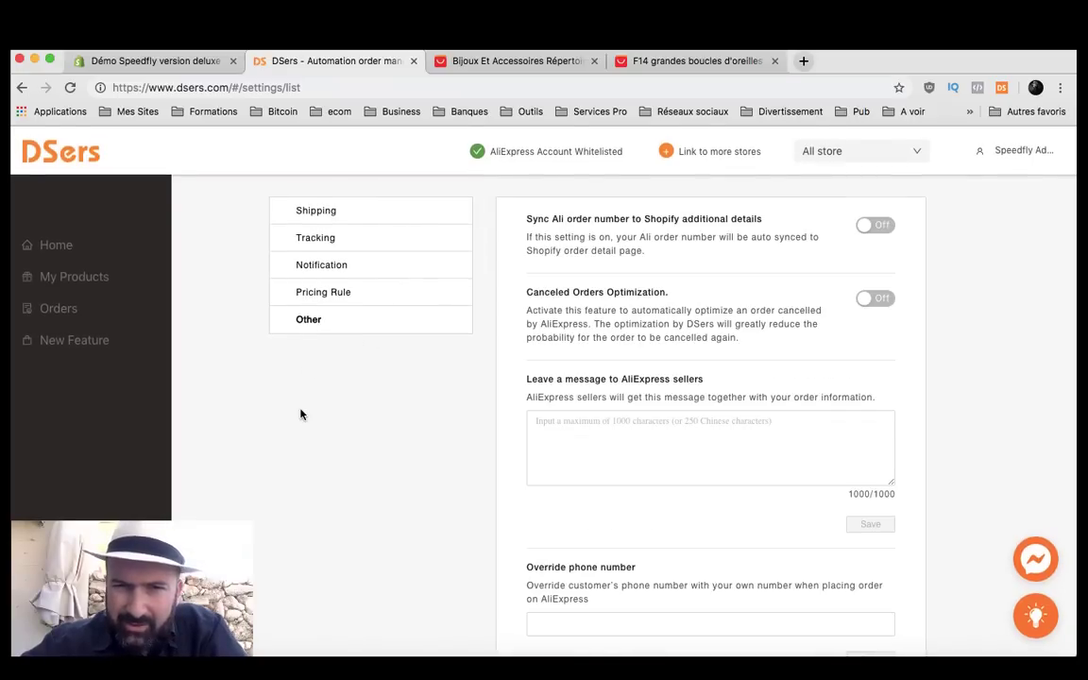
click(879, 228)
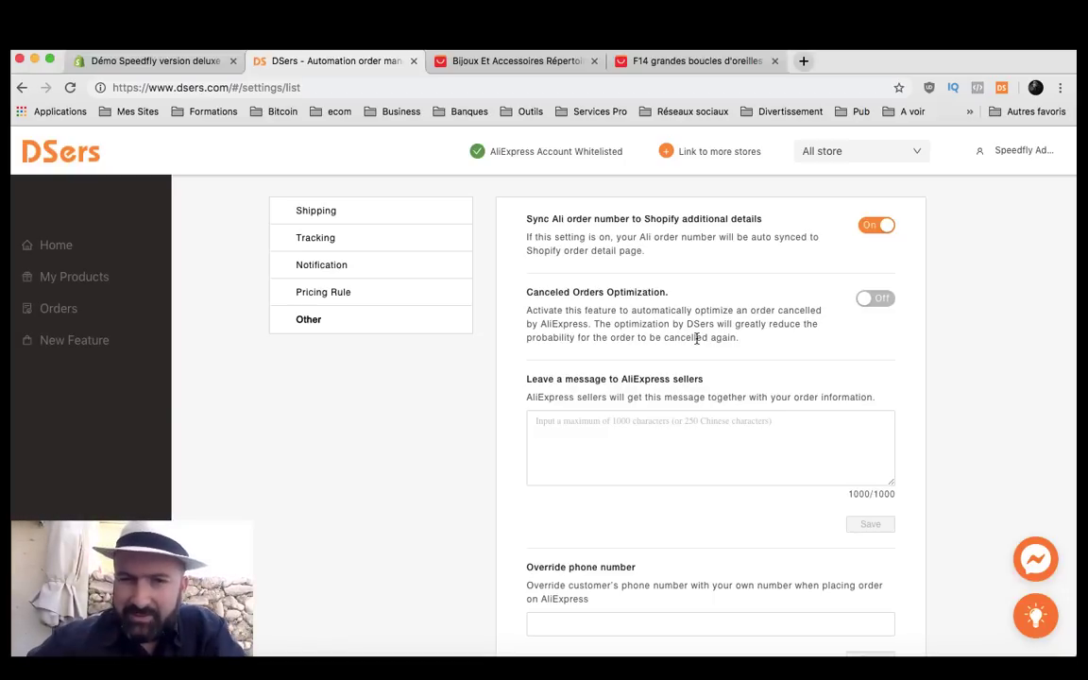
Write and save the AliExpress seller message "Please don't send any invoice or promotions, i'm dropshipping. Thanks".
scroll(697, 338, down, 2)
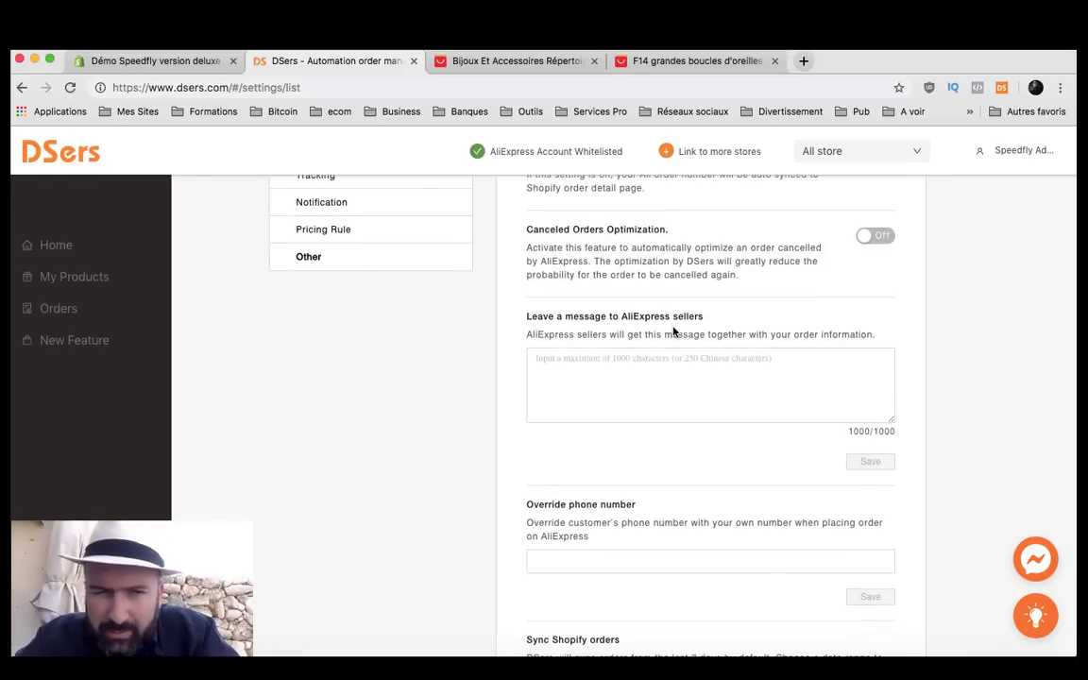
scroll(674, 331, down, 1)
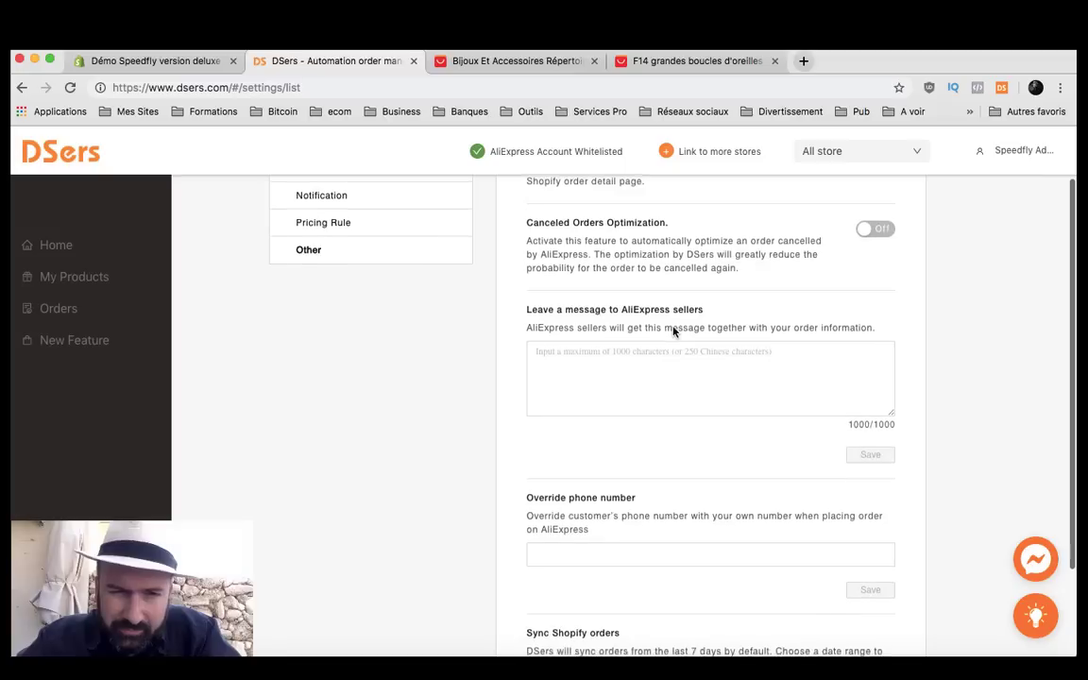
click(635, 351)
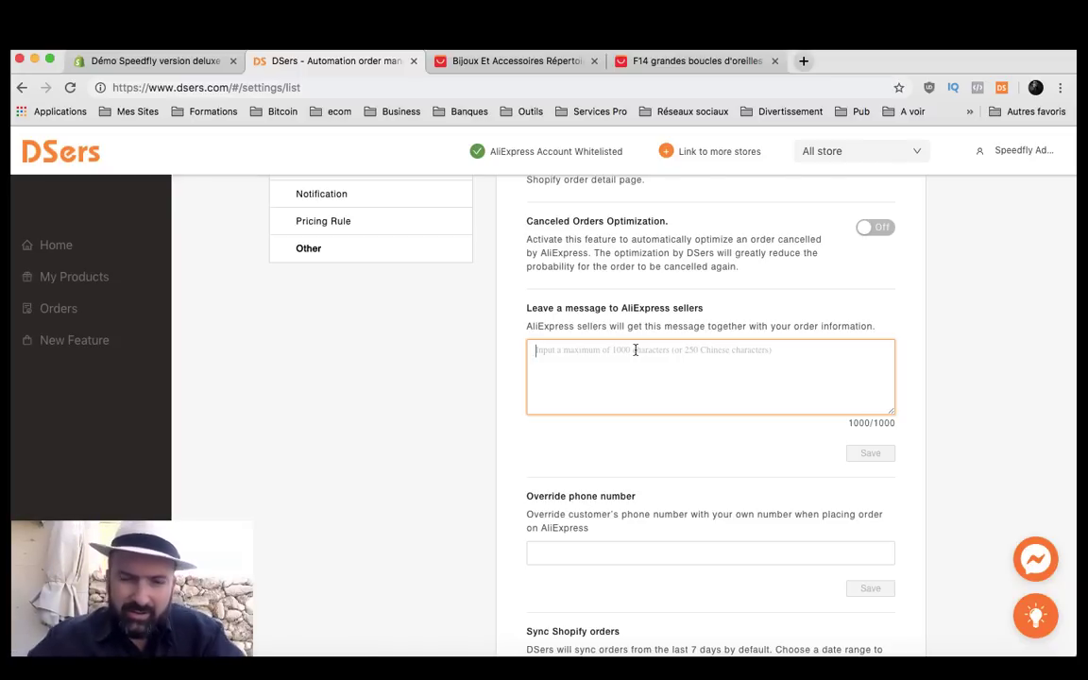
text(Plea)
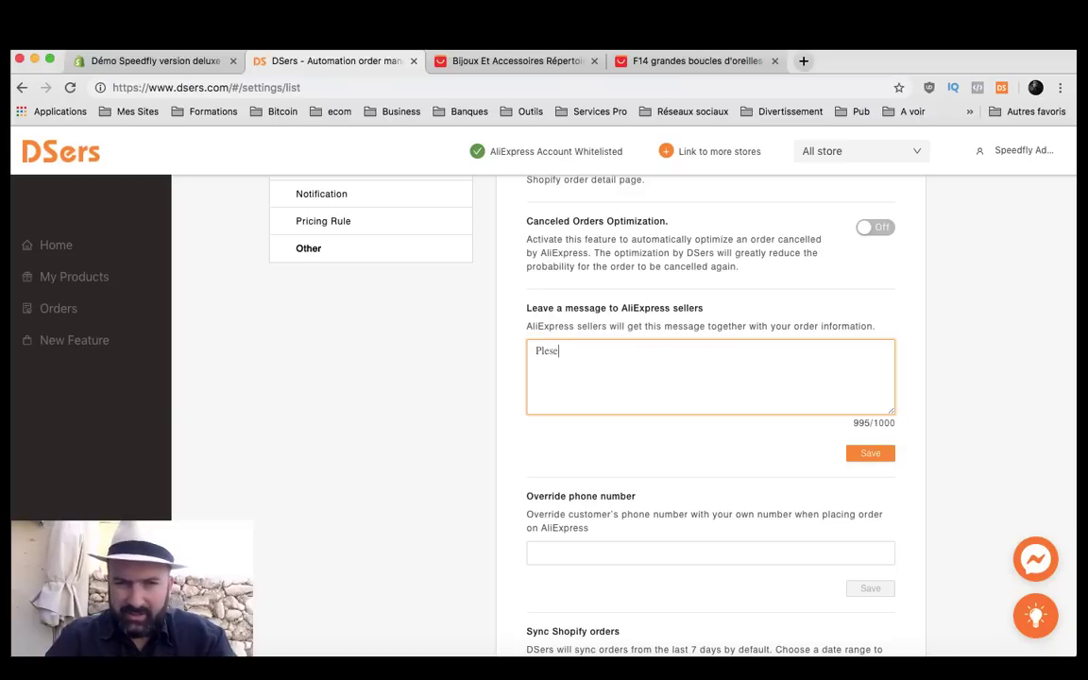
text(se don')
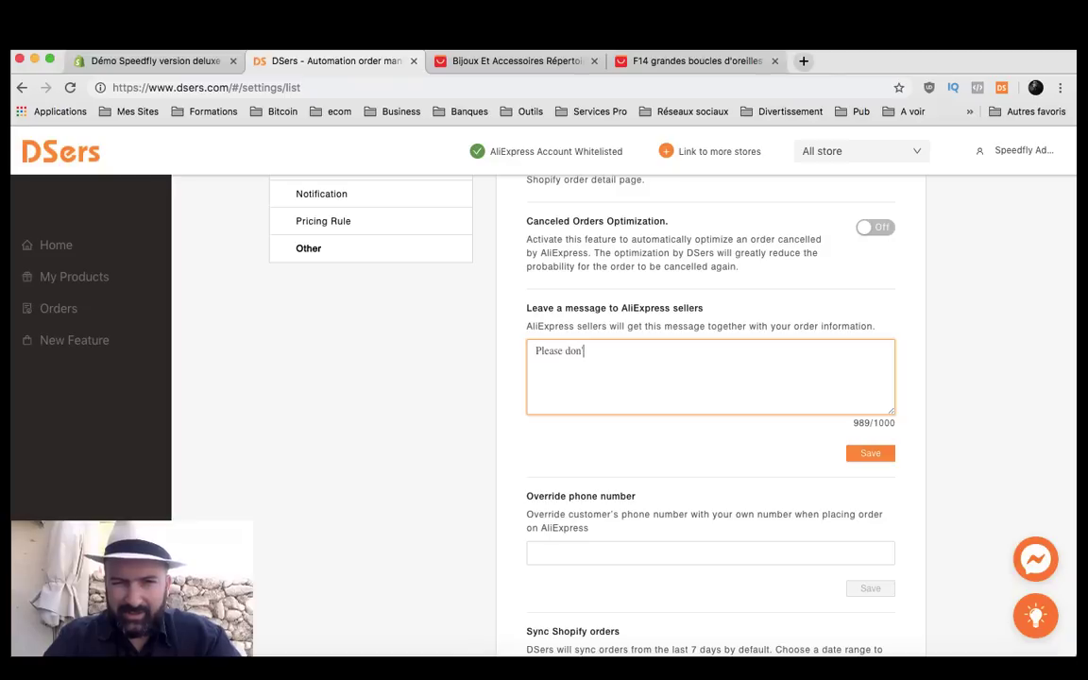
text(t send a)
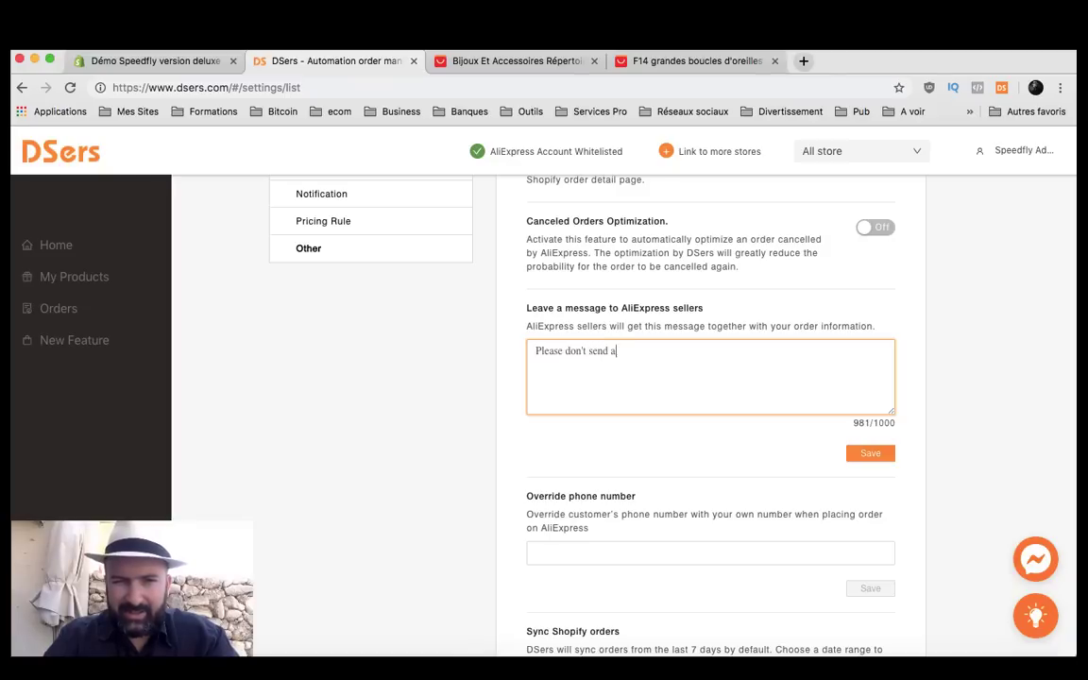
text(ny inv)
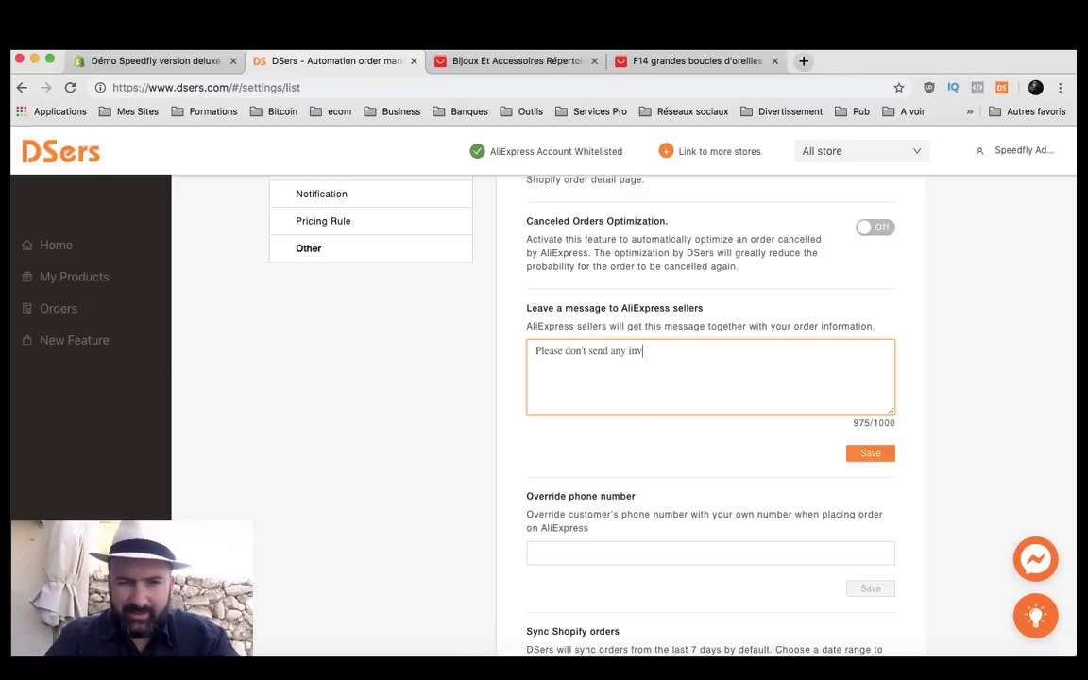
text(oice or promoti)
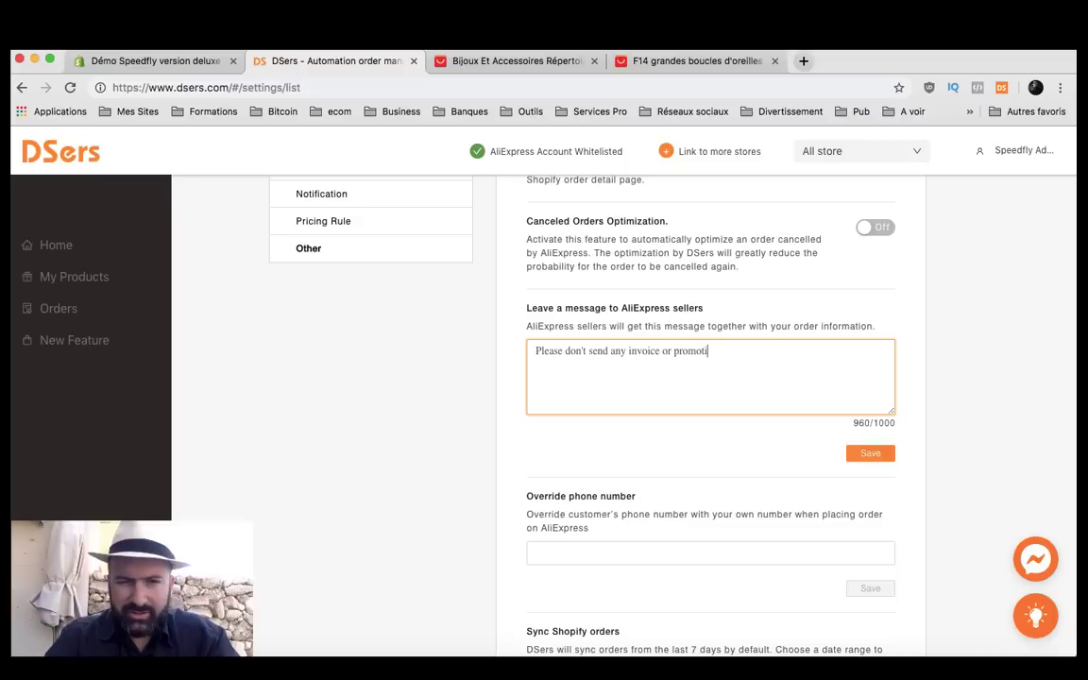
text(ons, i)
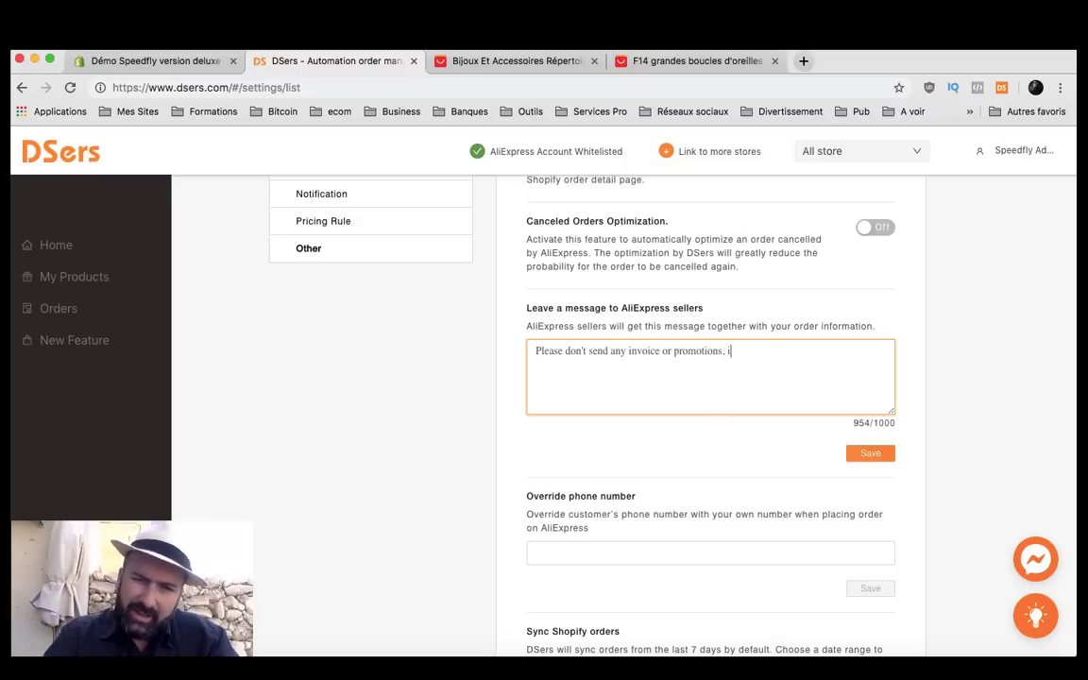
text('m drop)
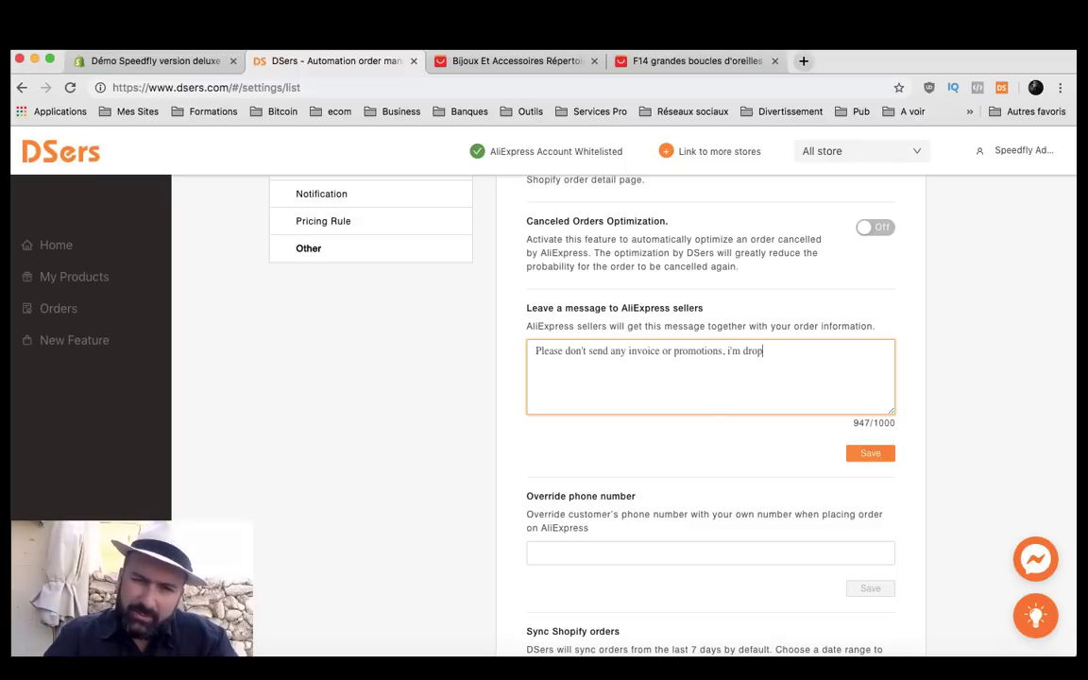
text(shipping. Thanks)
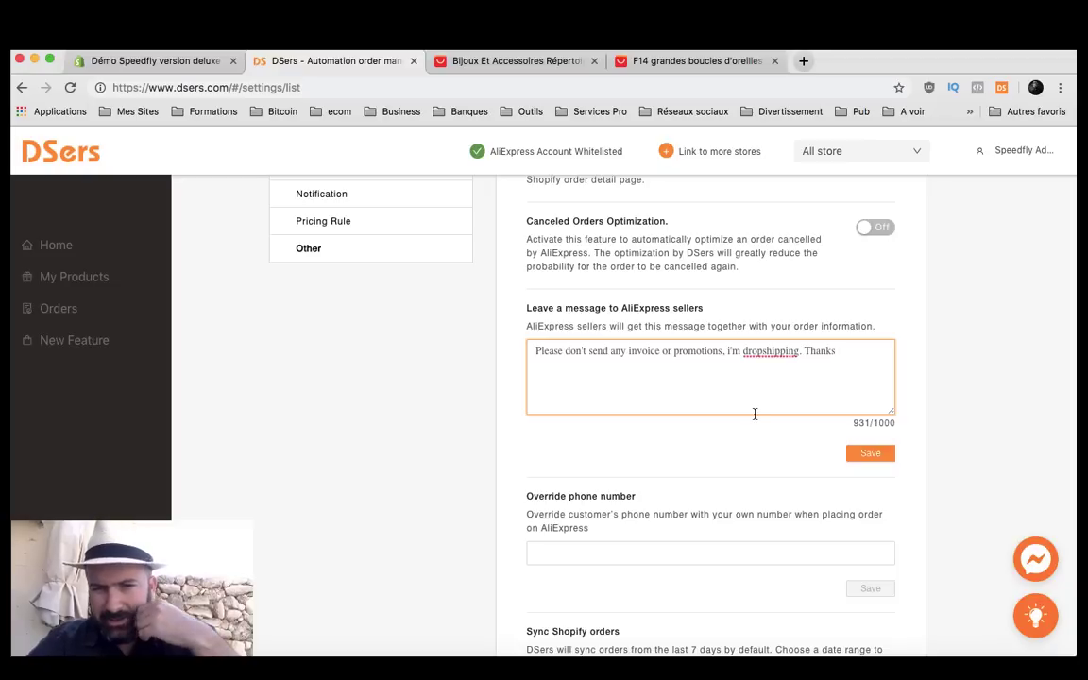
click(870, 456)
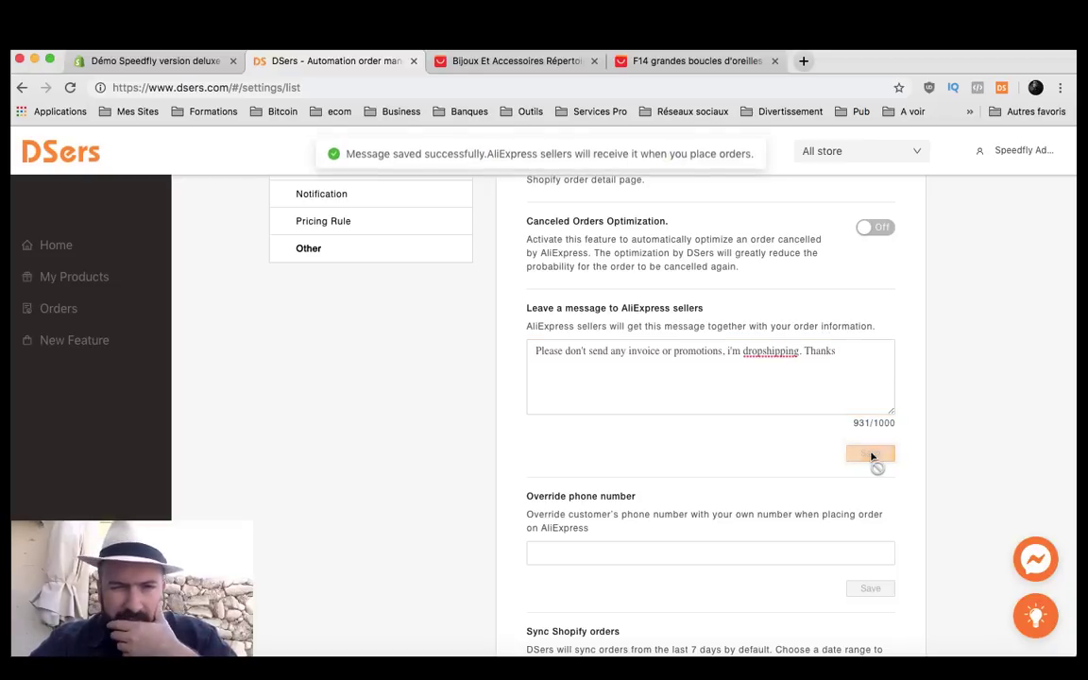
Examine the phone number override and the Shopify order sync options in the other settings.
scroll(594, 422, down, 3)
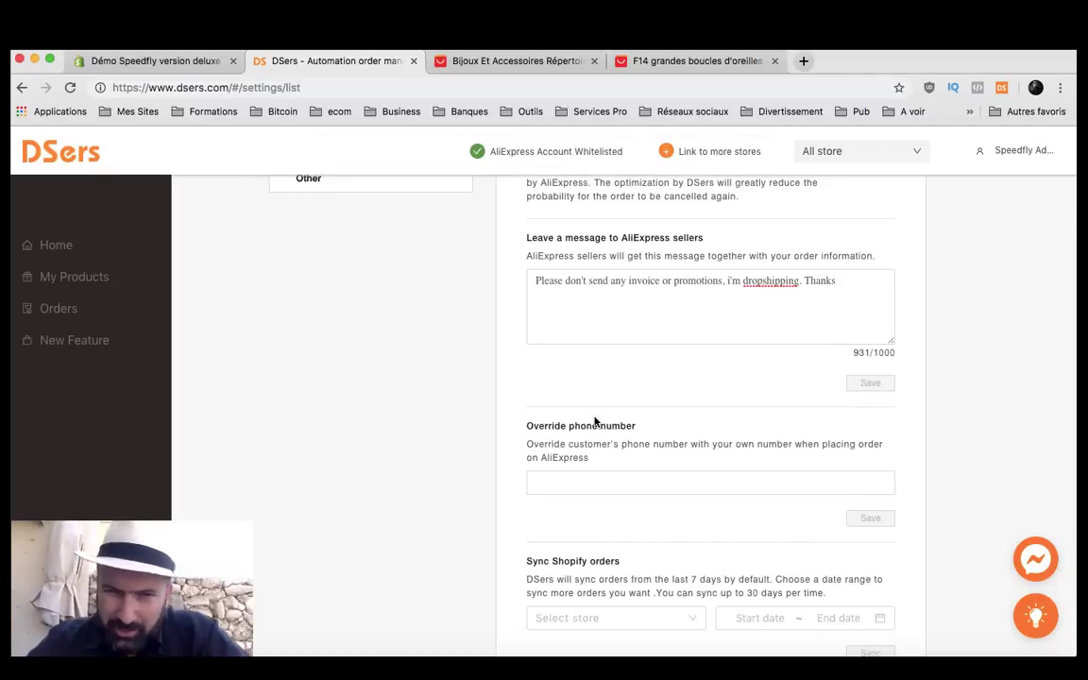
scroll(594, 421, down, 1)
scroll(594, 421, down, 2)
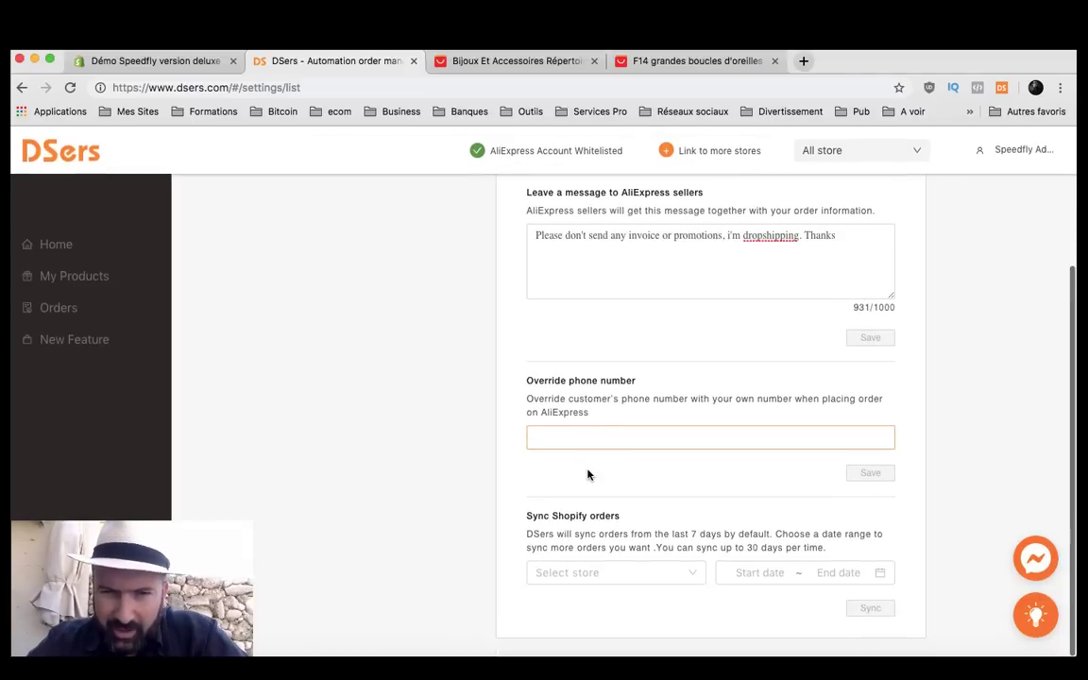
click(631, 438)
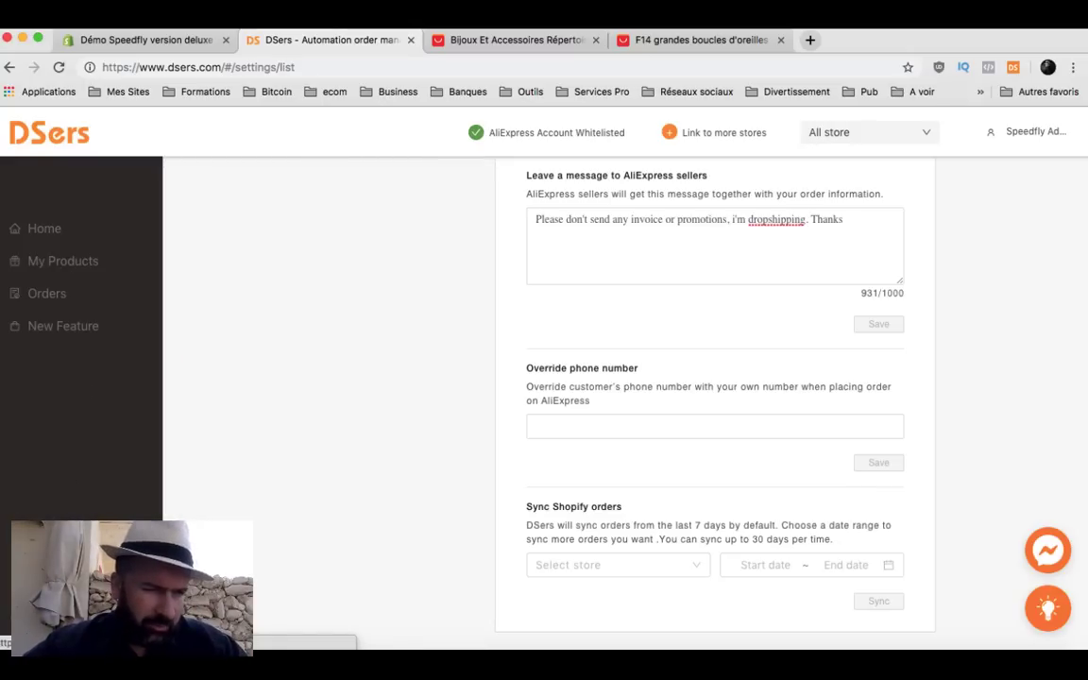
click(47, 584)
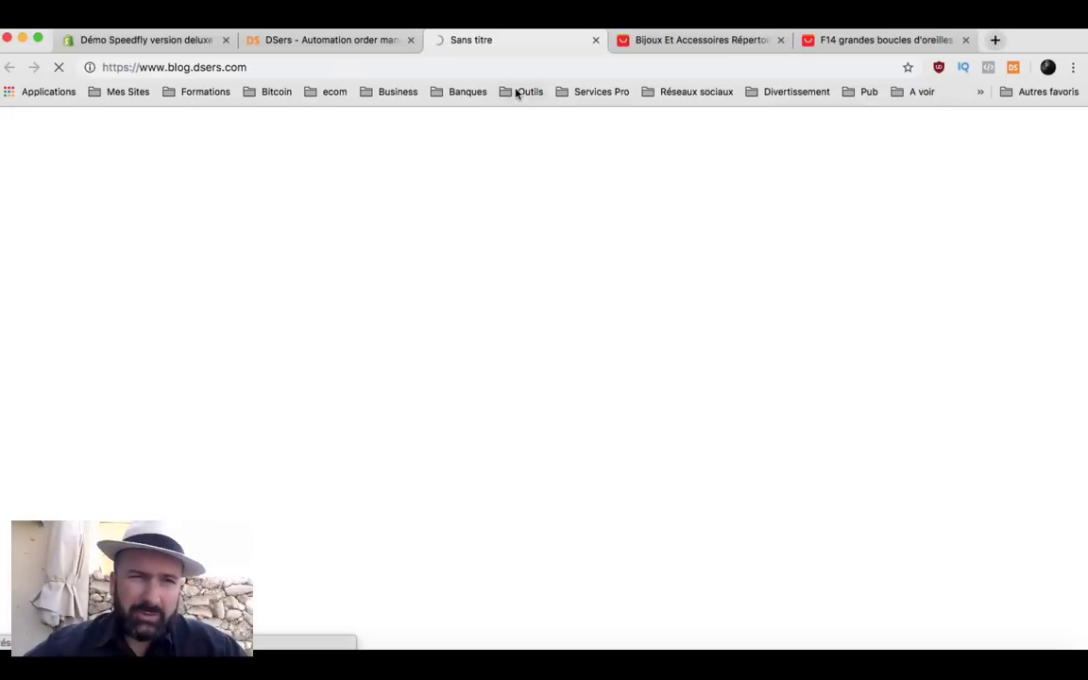
click(596, 41)
scroll(331, 269, up, 3)
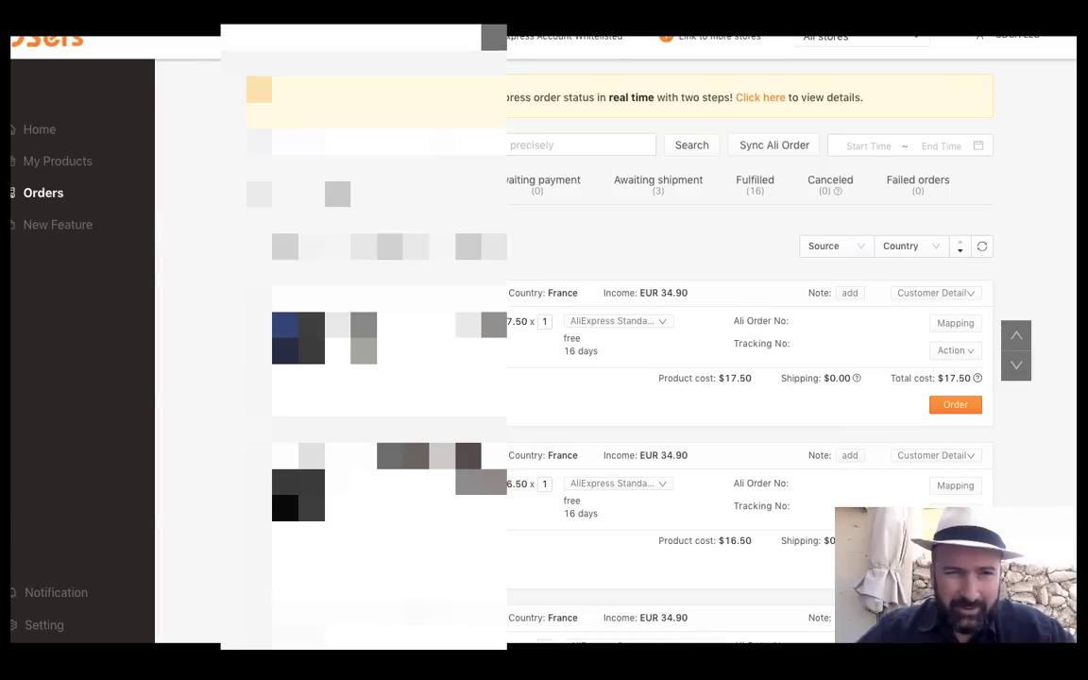
Review the orders awaiting placement, select them all and place them on AliExpress with AliExpress Standard Shipping.
scroll(624, 340, down, 15)
scroll(623, 340, up, 15)
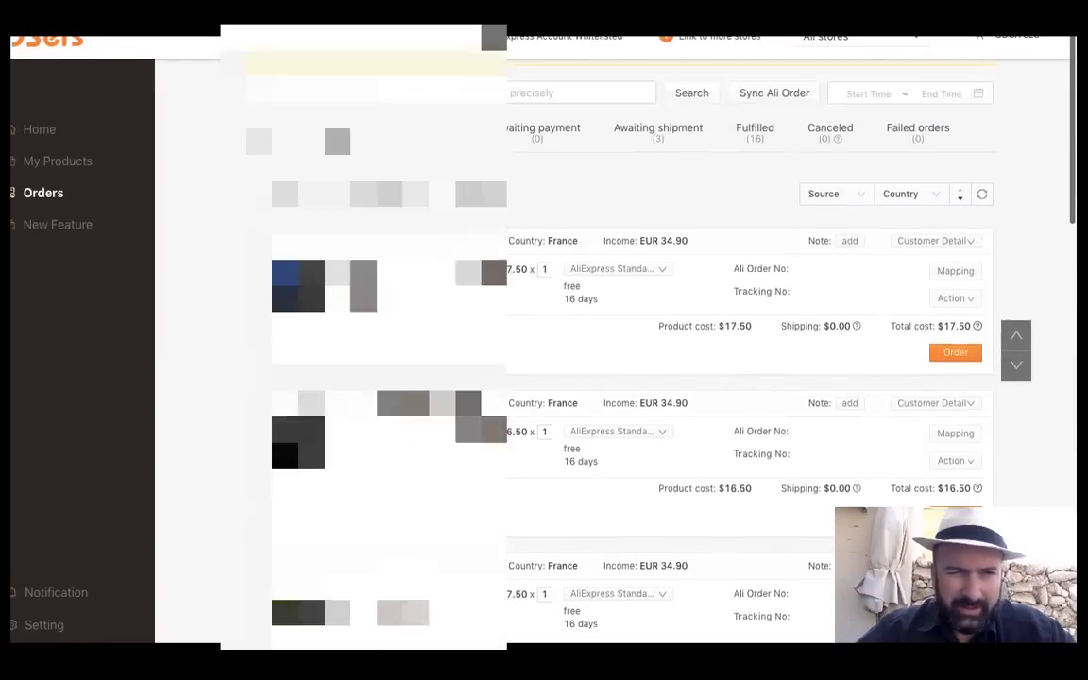
scroll(624, 340, up, 2)
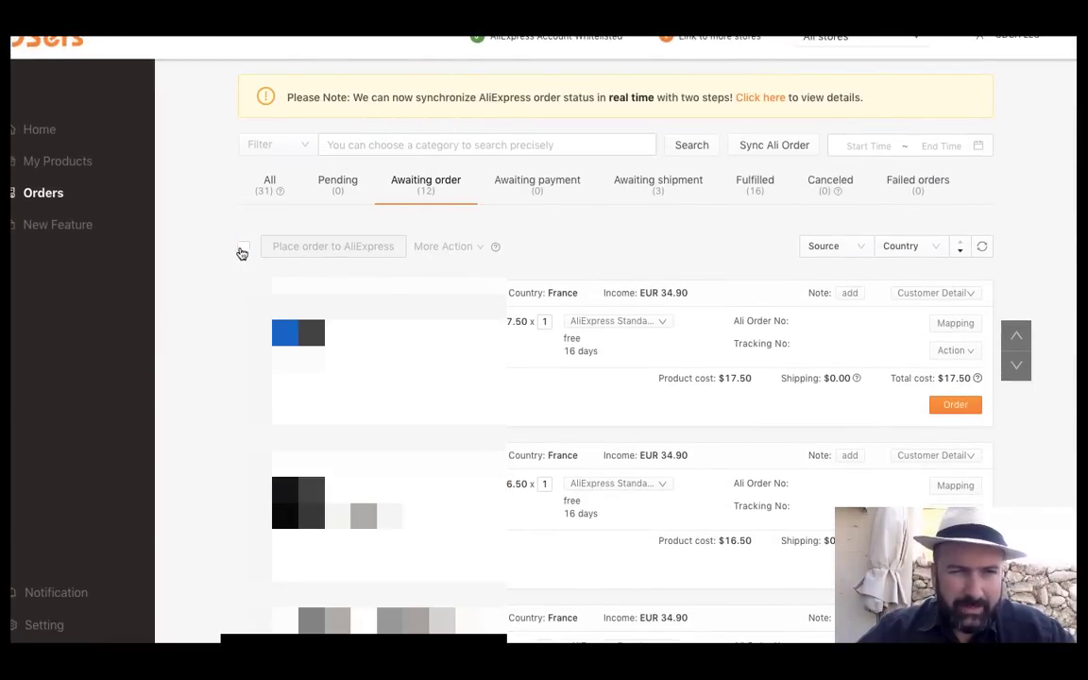
click(245, 249)
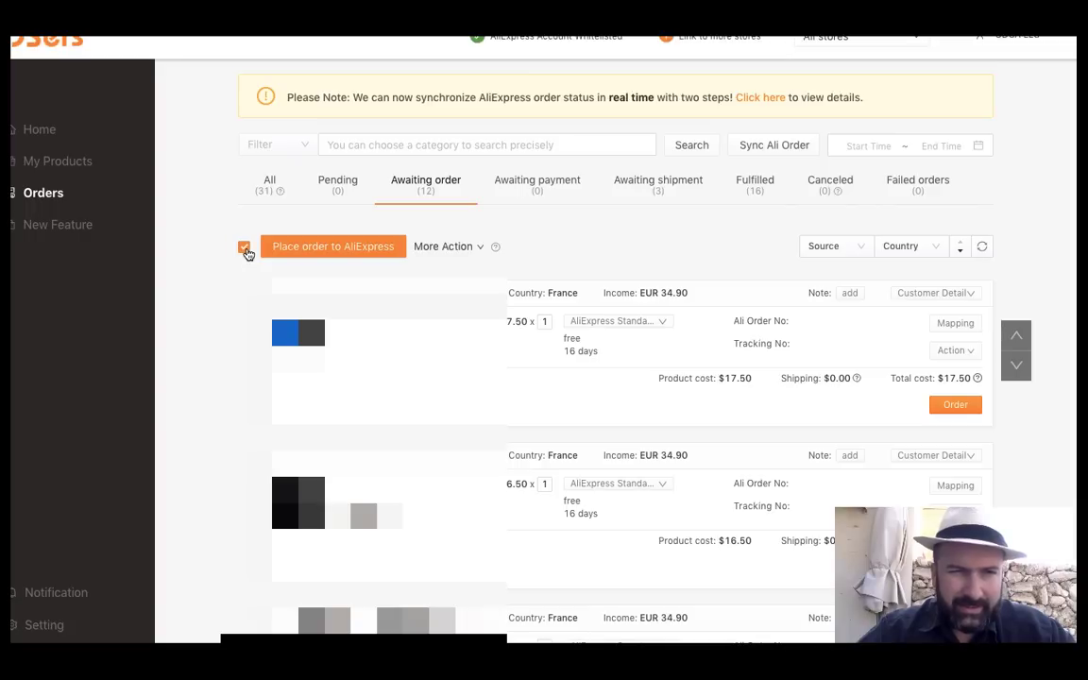
click(340, 247)
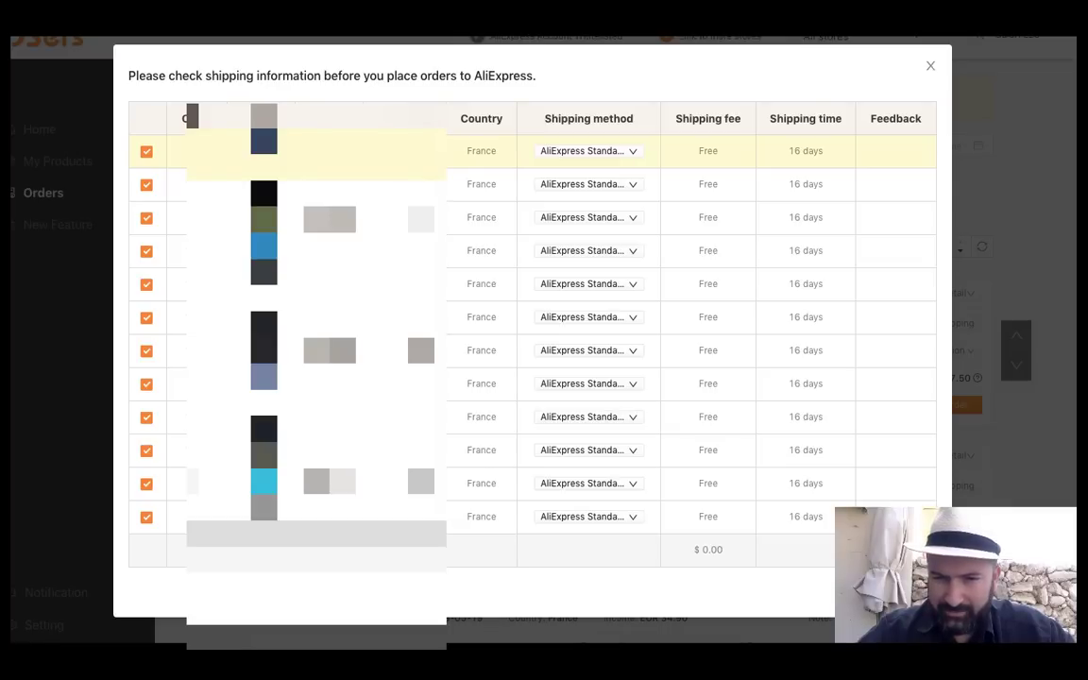
click(892, 592)
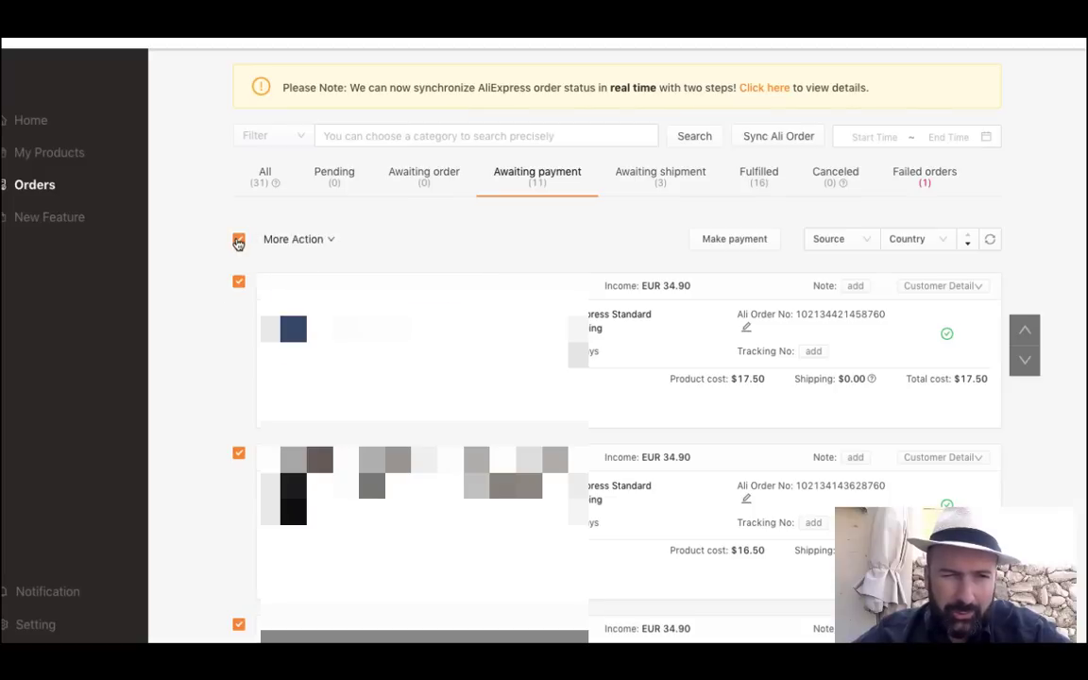
Select all orders awaiting payment, proceed to payment on AliExpress and choose to pay for the latest 12 products.
click(238, 241)
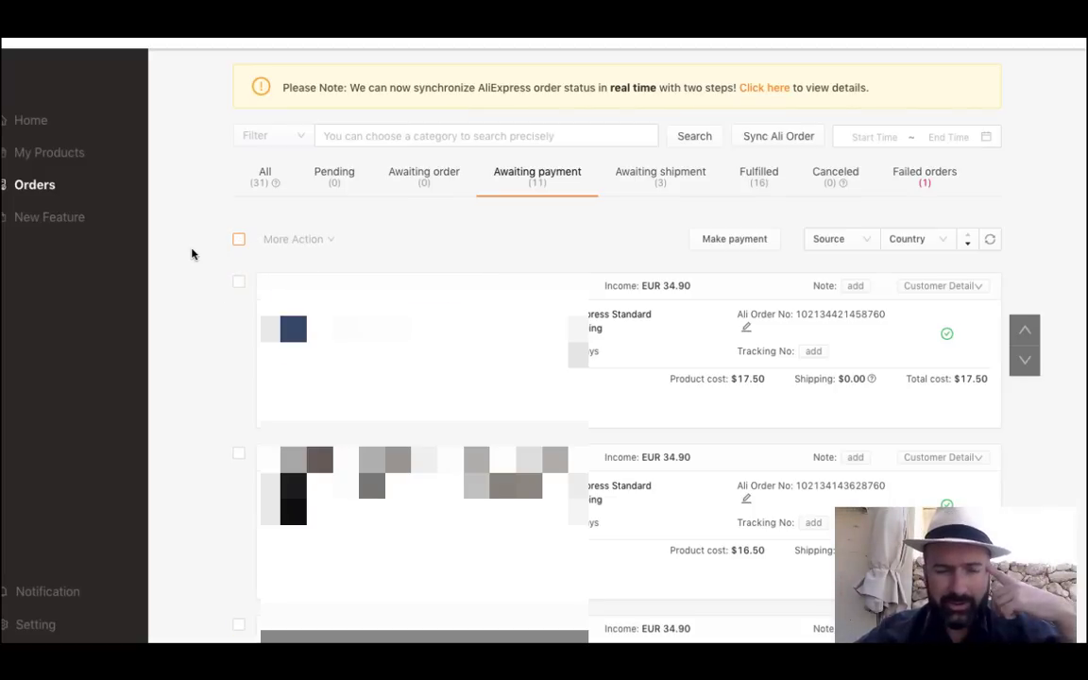
click(239, 242)
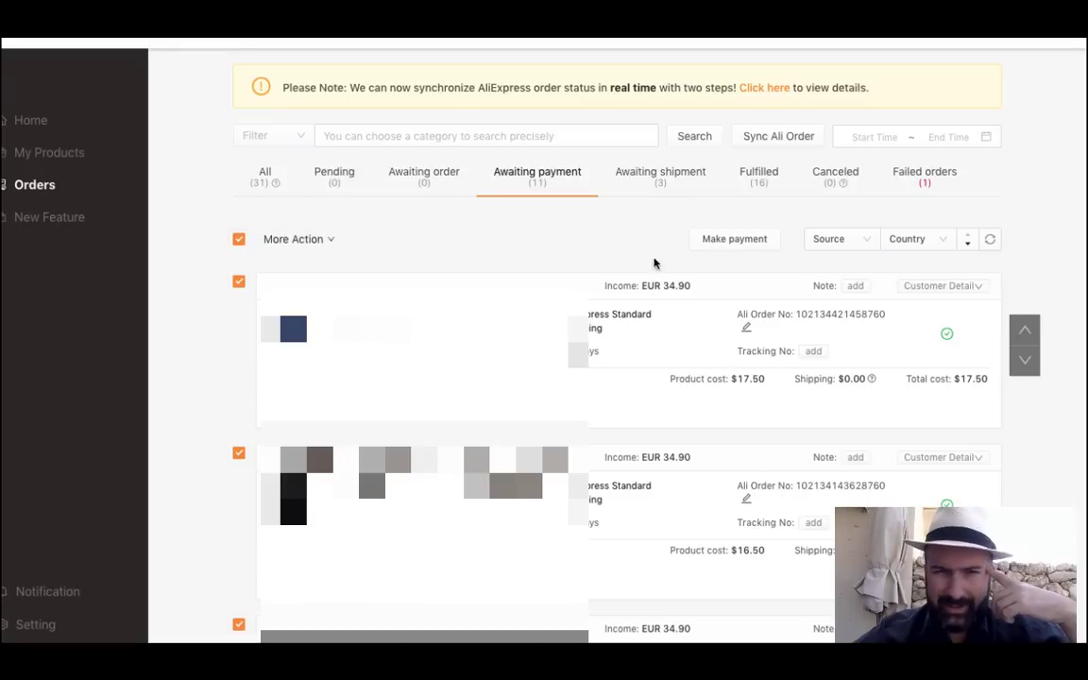
click(735, 240)
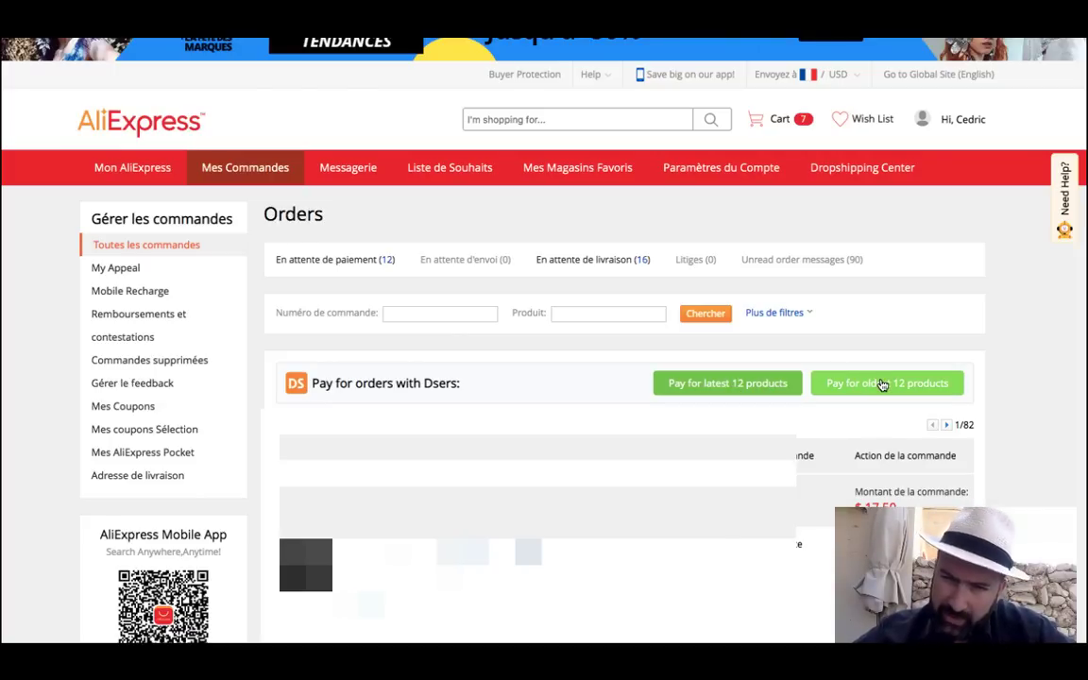
click(743, 389)
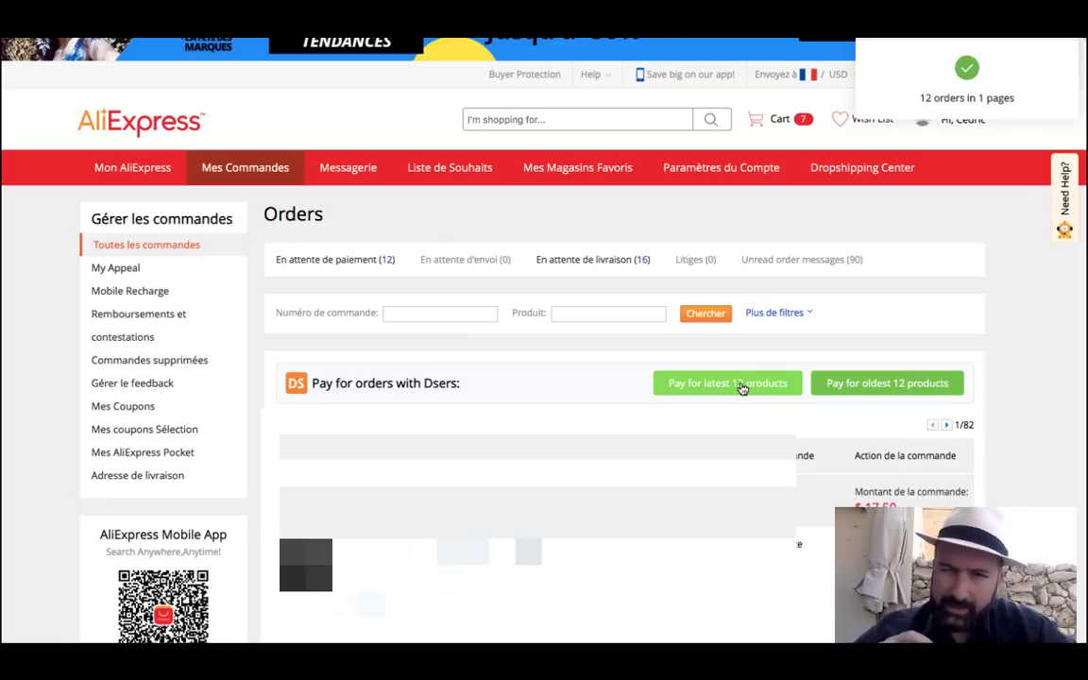